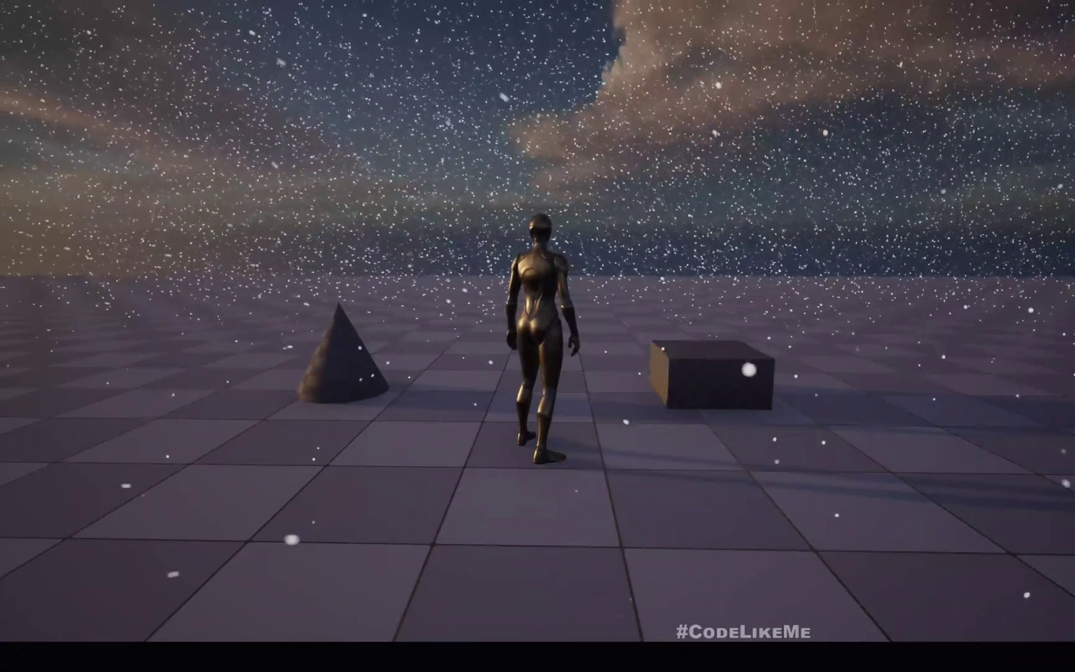
pyautogui.press('w')
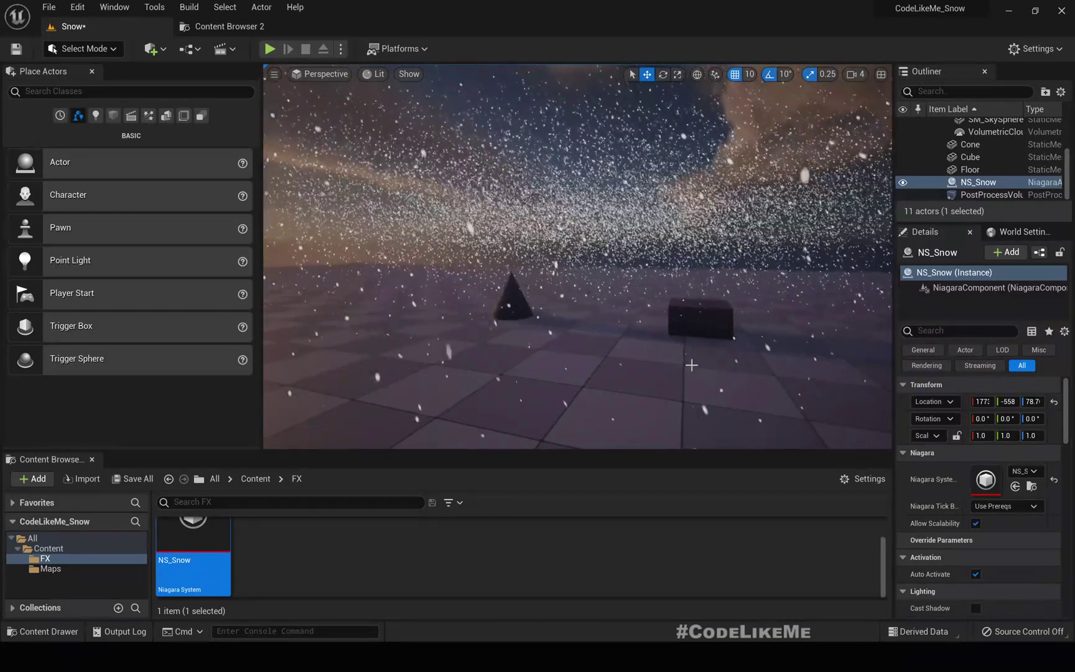
pyautogui.press('w')
pyautogui.moveTo(733, 310)
pyautogui.mouseDown(button='right')
pyautogui.moveTo(703, 302)
pyautogui.moveTo(749, 311)
pyautogui.mouseUp(button='right')
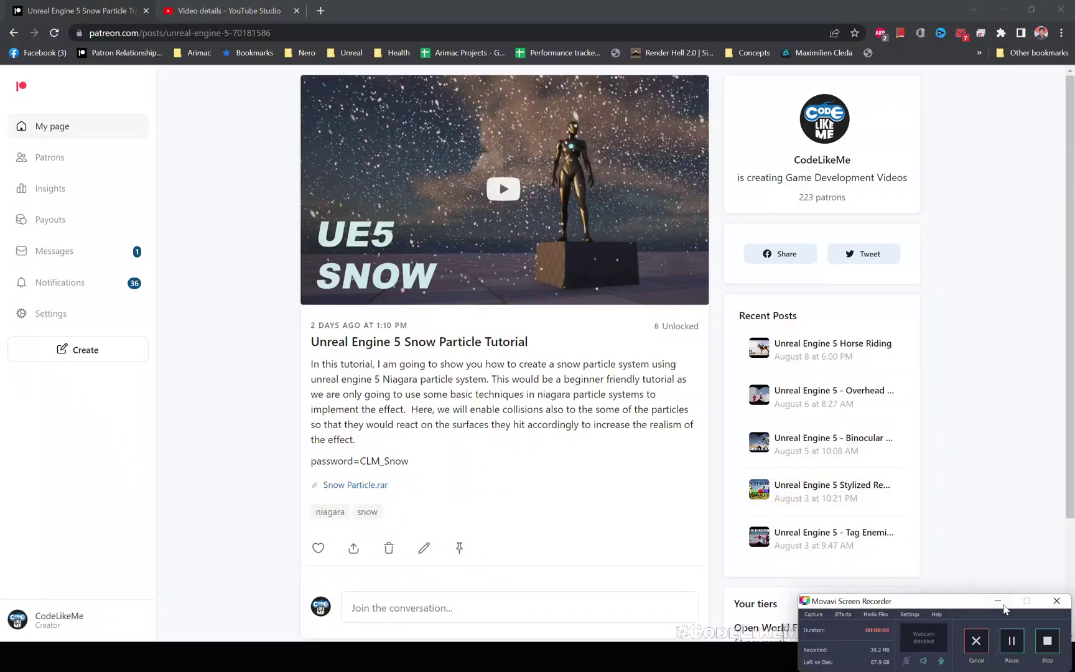
pyautogui.click(998, 602)
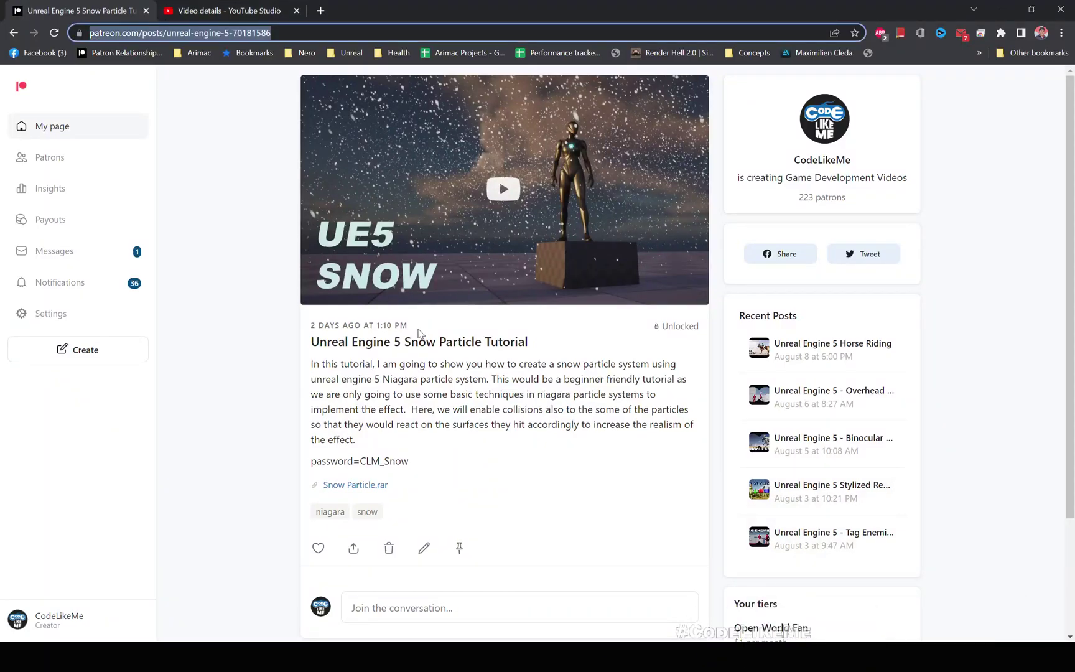
pyautogui.hotkey('alt', 'Tab')
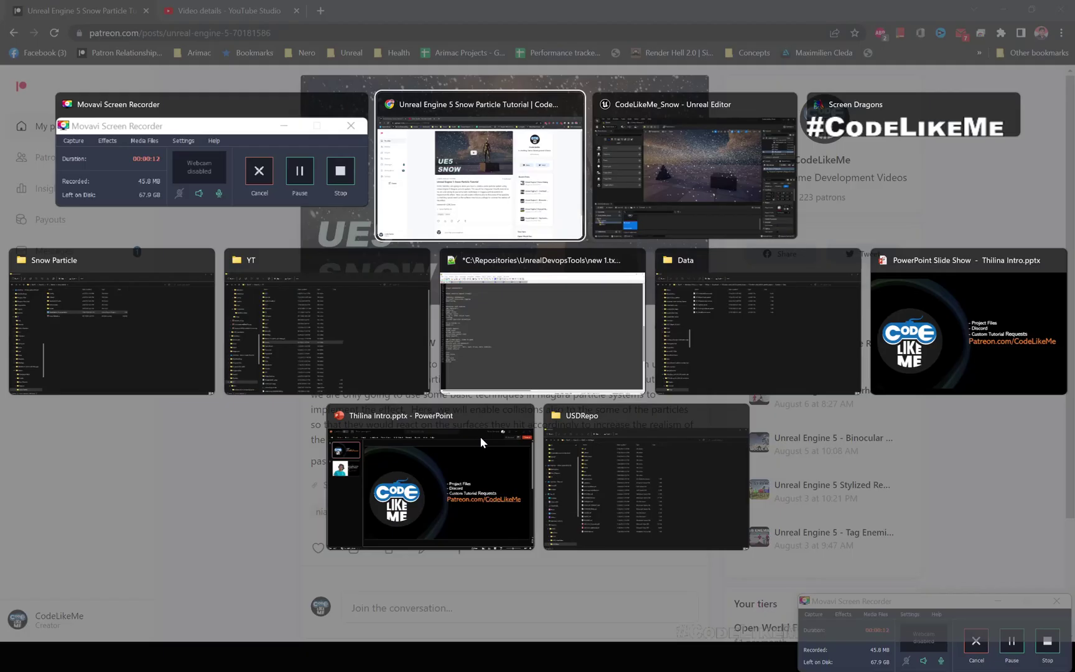
pyautogui.click(999, 601)
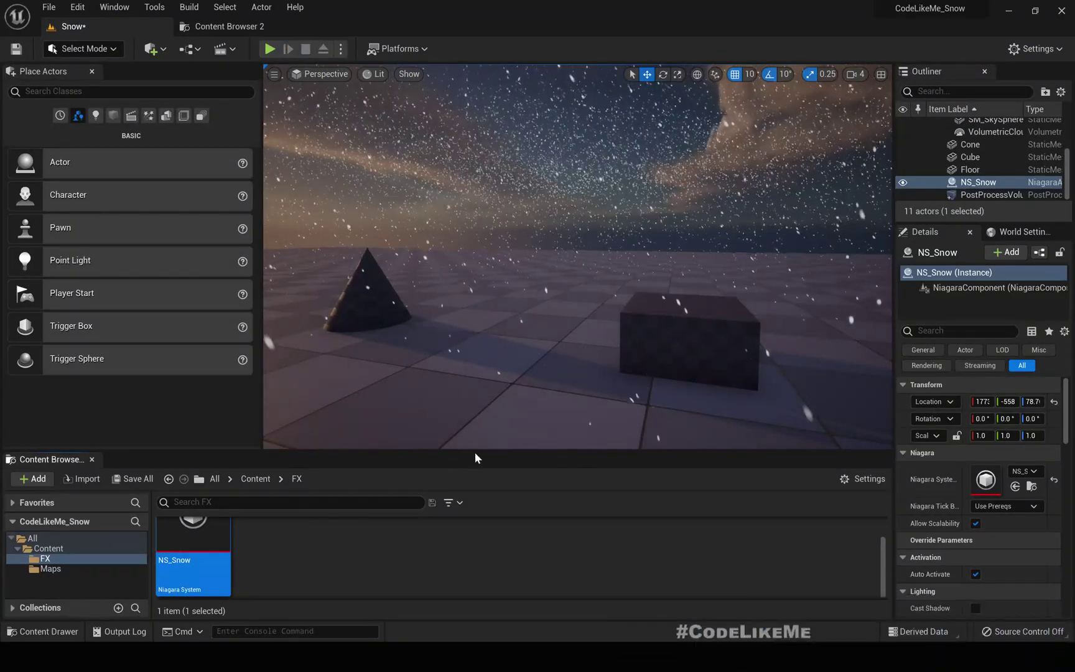
# Open the NS_Snow Niagara system from the FX folder and look over its snow preview and two emitters.
pyautogui.moveTo(533, 429); pyautogui.dragTo(485, 429, button='right')
pyautogui.press('w')
pyautogui.moveTo(552, 364); pyautogui.dragTo(552, 365, button='right')
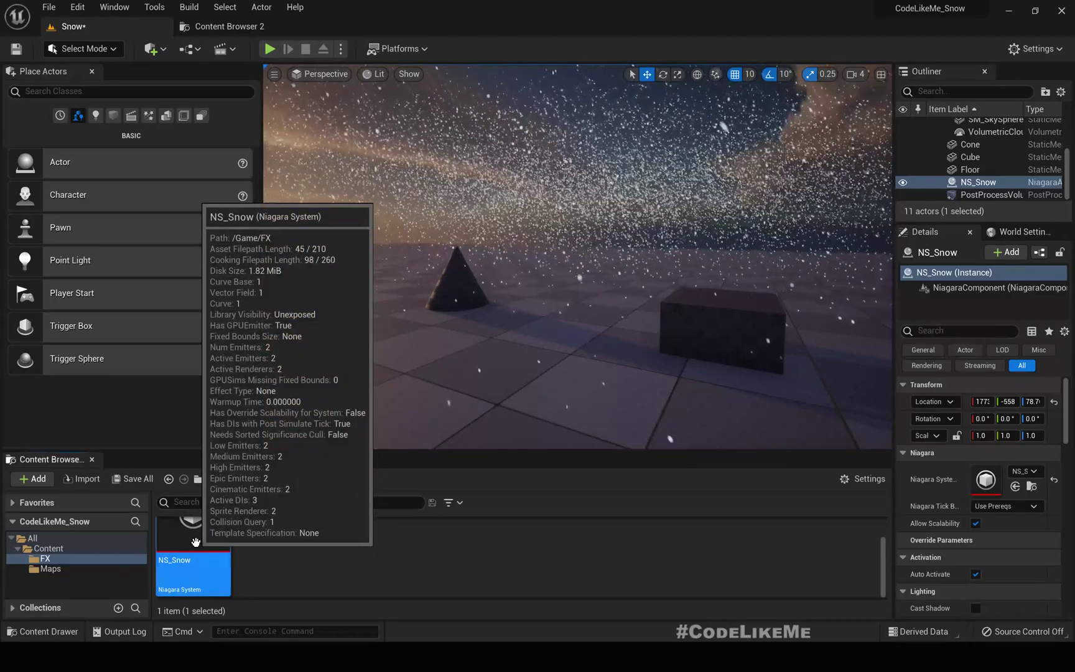
pyautogui.doubleClick(193, 541)
pyautogui.scroll(-3, 405, 347)
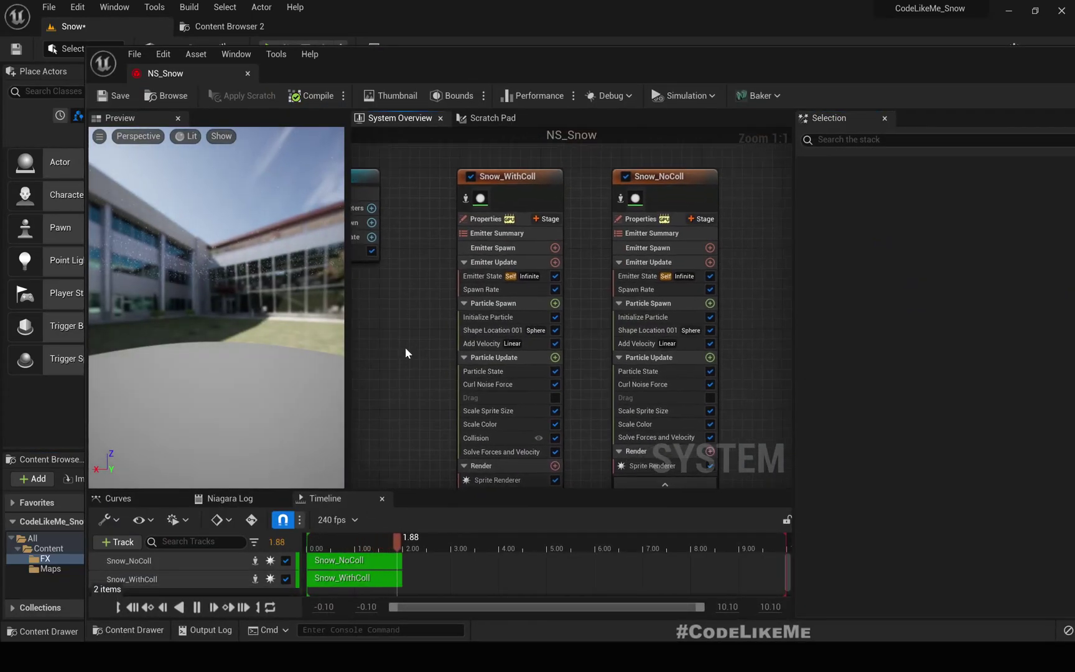
pyautogui.moveTo(408, 319); pyautogui.dragTo(434, 316, button='right')
pyautogui.press('w')
pyautogui.moveTo(259, 339); pyautogui.dragTo(259, 339, button='right')
pyautogui.moveTo(205, 355); pyautogui.dragTo(514, 227)
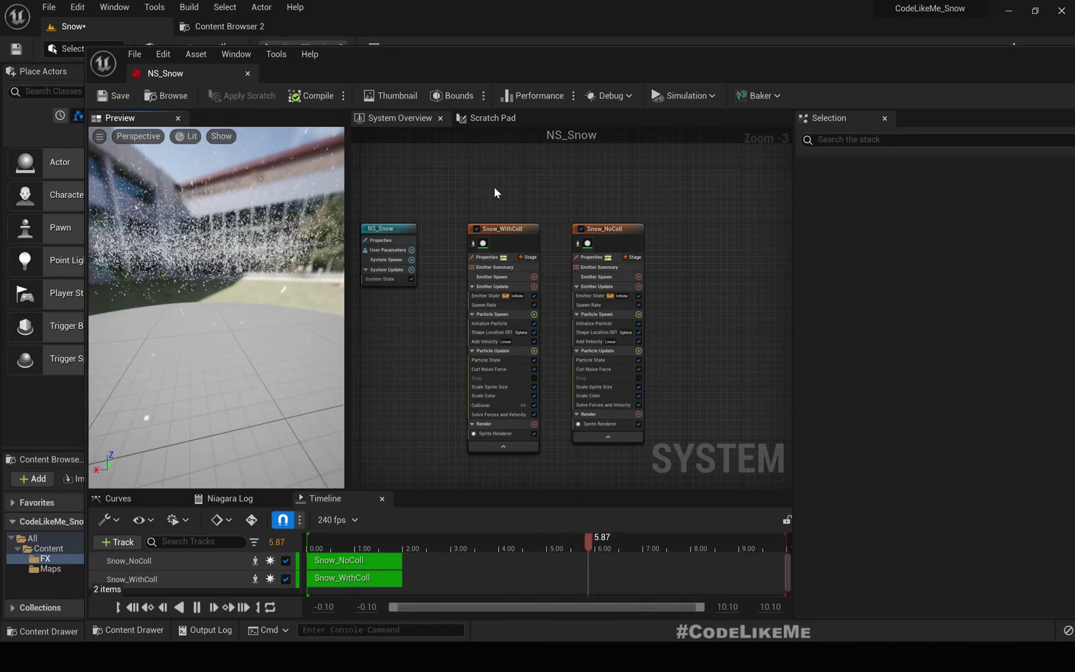
pyautogui.moveTo(469, 183)
pyautogui.mouseDown(button='right')
pyautogui.moveTo(485, 185)
pyautogui.moveTo(473, 162)
pyautogui.mouseUp(button='right')
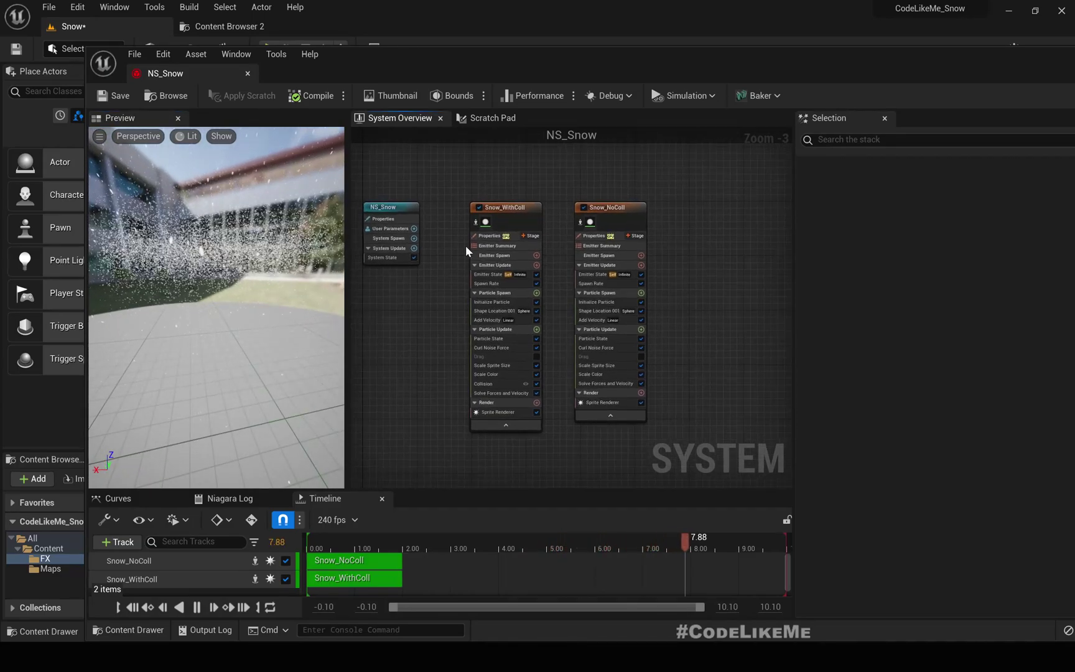
pyautogui.scroll(3, 471, 264)
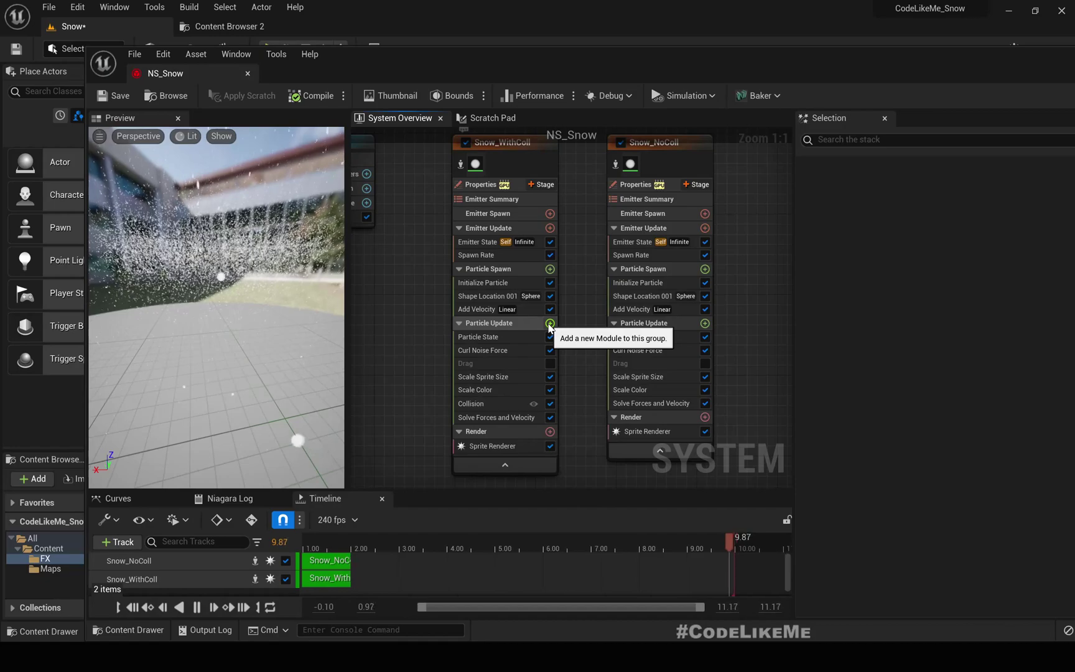
# Disable the Snow_NoColl emitter and leave Snow_WithColl enabled.
pyautogui.click(550, 324)
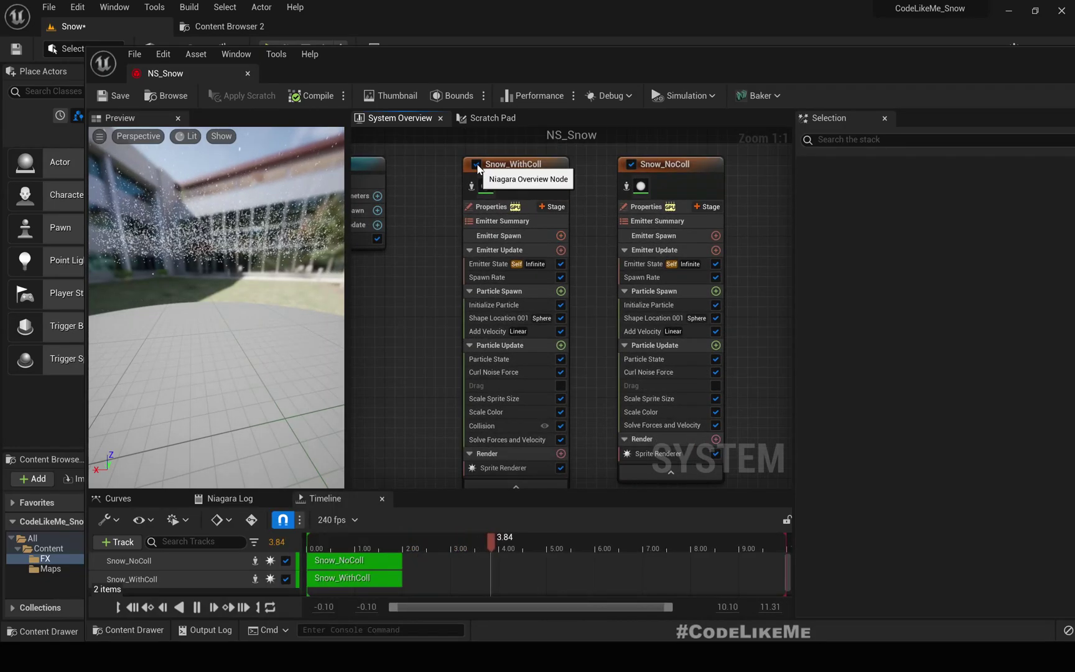
pyautogui.click(477, 166)
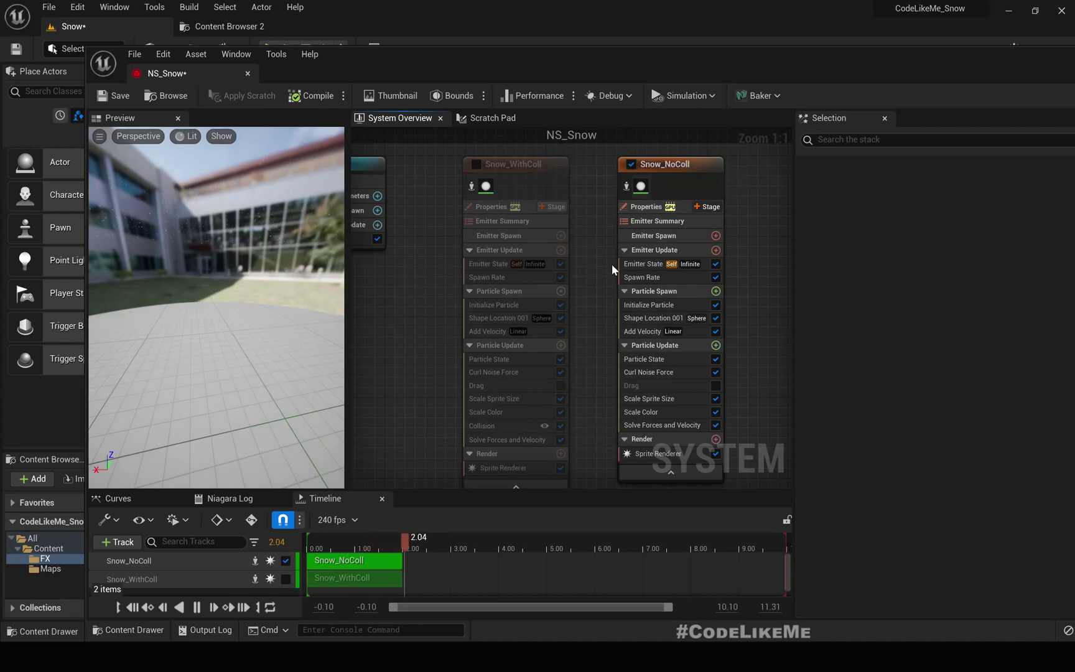
pyautogui.click(476, 165)
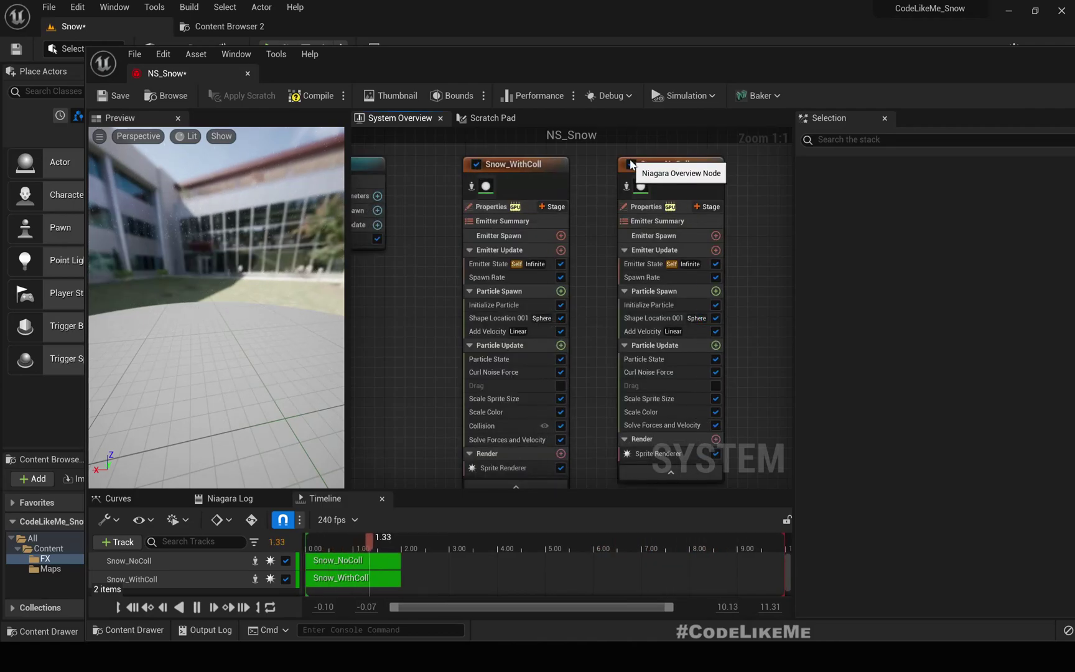
pyautogui.click(631, 164)
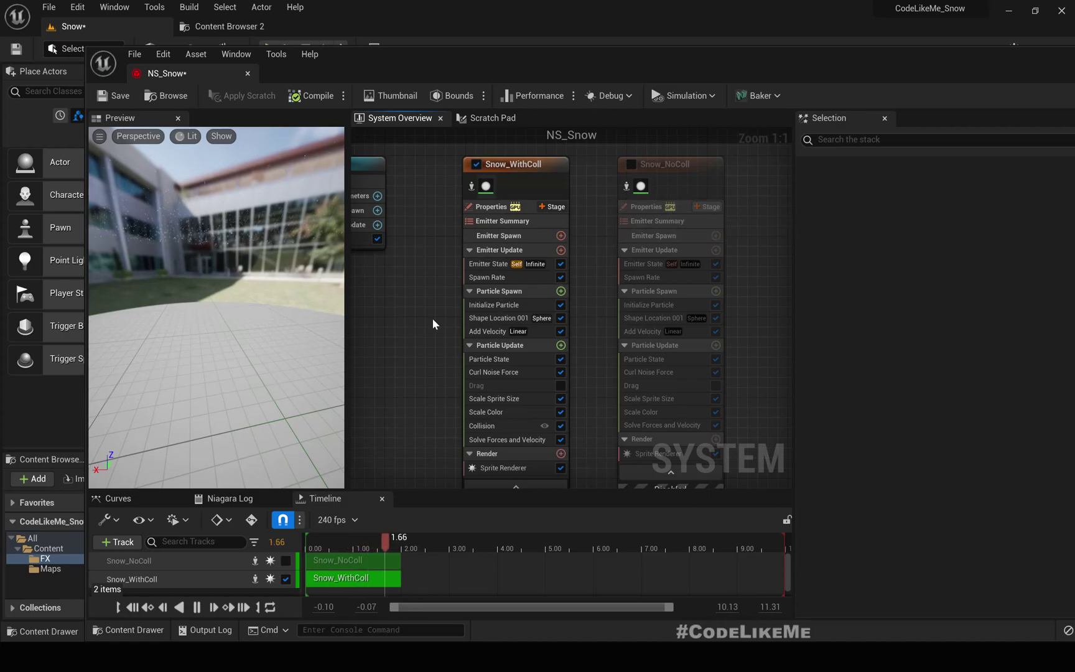
pyautogui.moveTo(429, 321); pyautogui.dragTo(412, 336, button='right')
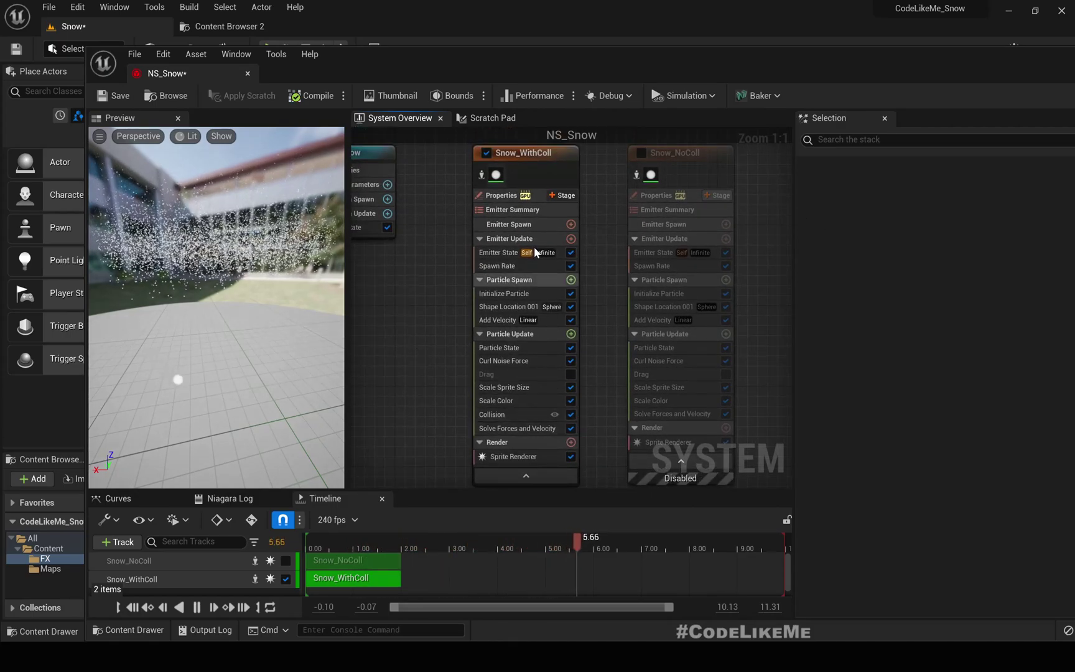
# Add an Acceleration Force module to the Particle Update group of the Snow_WithColl emitter and select it.
pyautogui.click(572, 334)
pyautogui.write('acc')
pyautogui.press('Return')
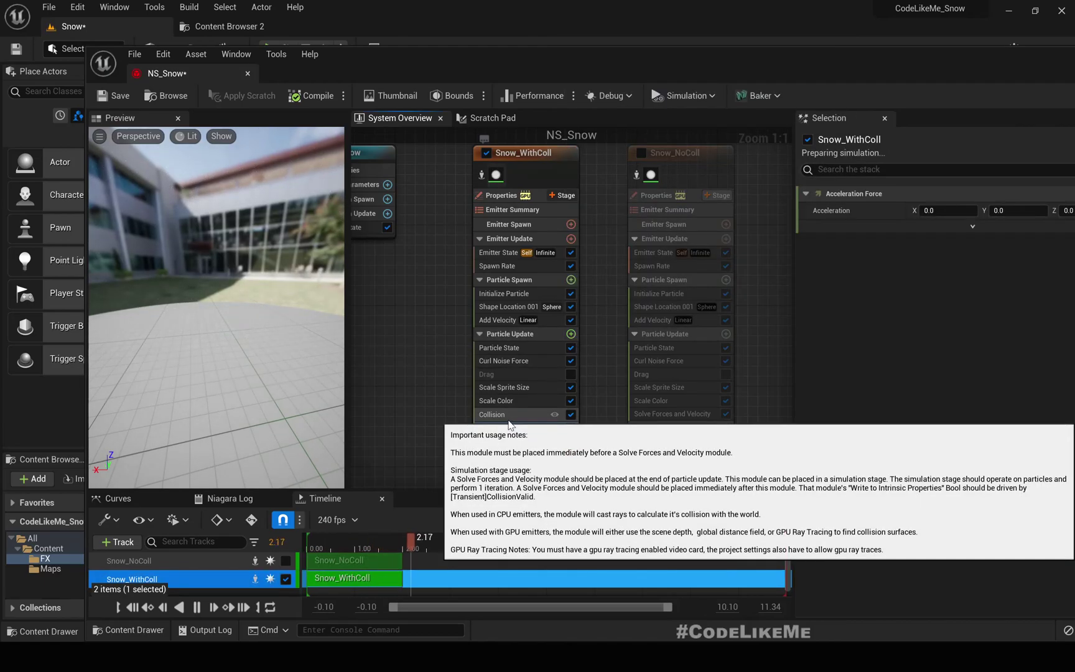
pyautogui.click(516, 415)
pyautogui.click(516, 428)
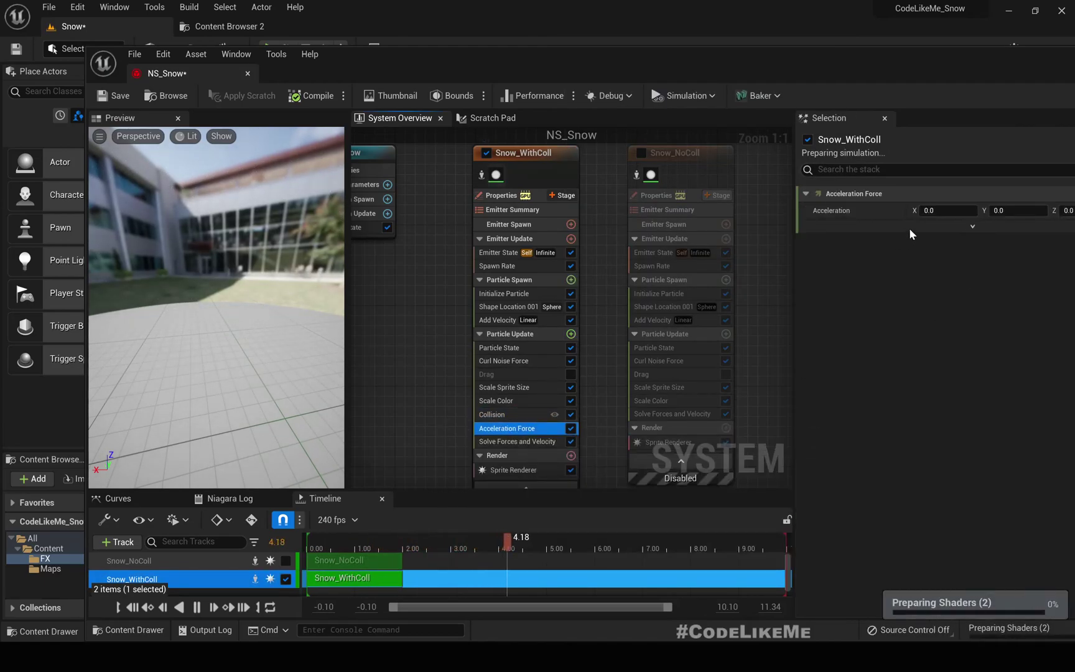
# Give the Acceleration Force settings more room, expand their advanced options and check the actions offered for Acceleration.
pyautogui.moveTo(792, 188); pyautogui.dragTo(735, 188)
pyautogui.rightClick(822, 210)
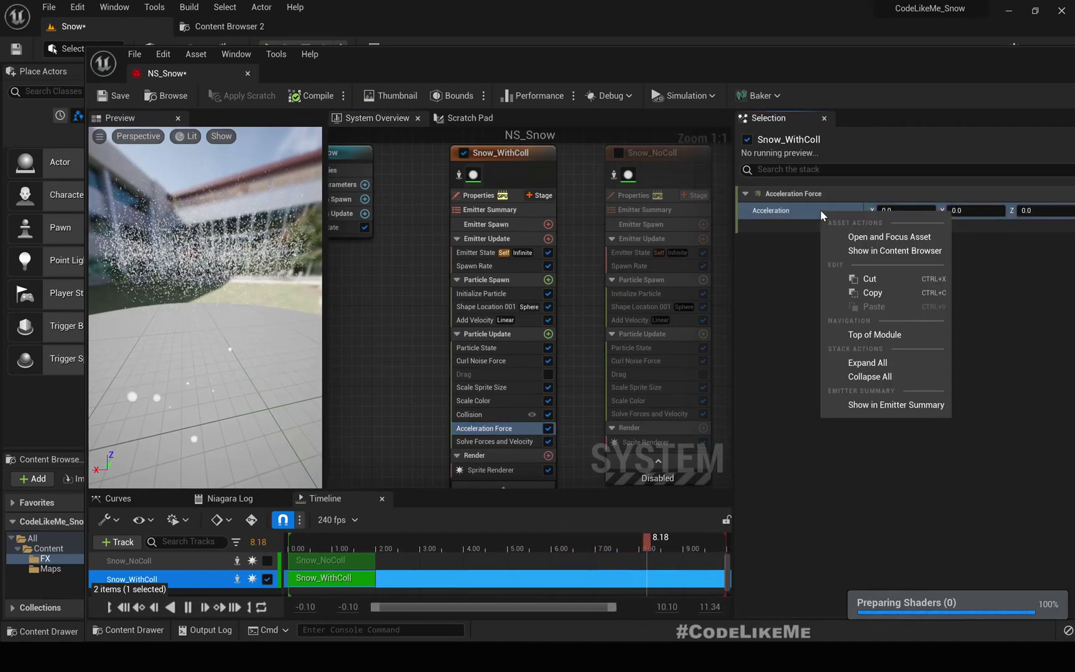
pyautogui.click(904, 245)
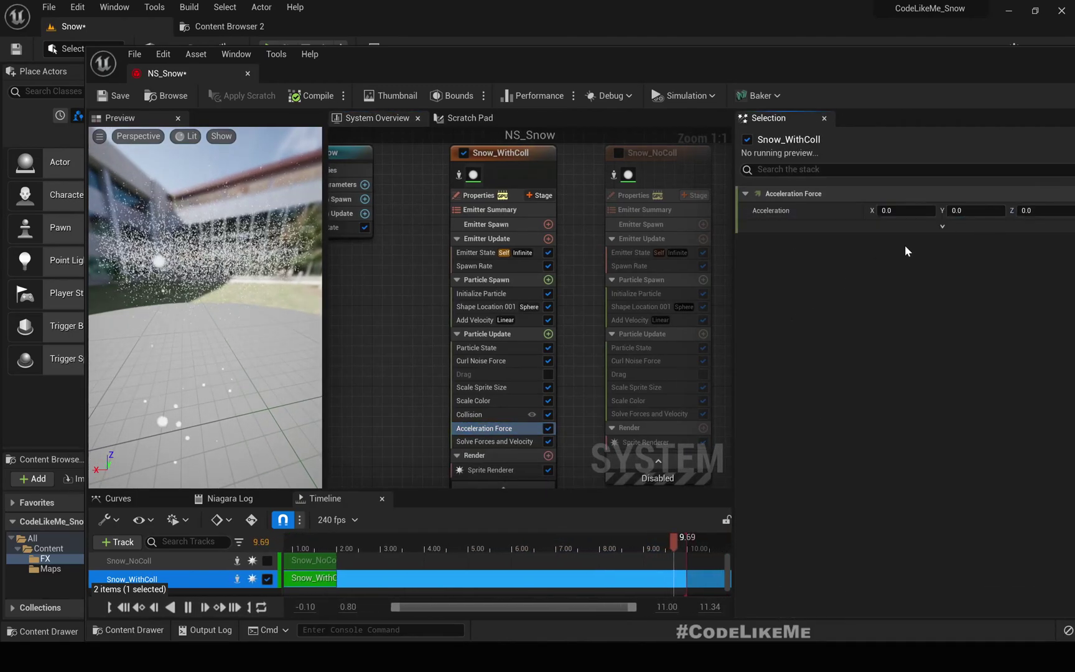
pyautogui.click(942, 225)
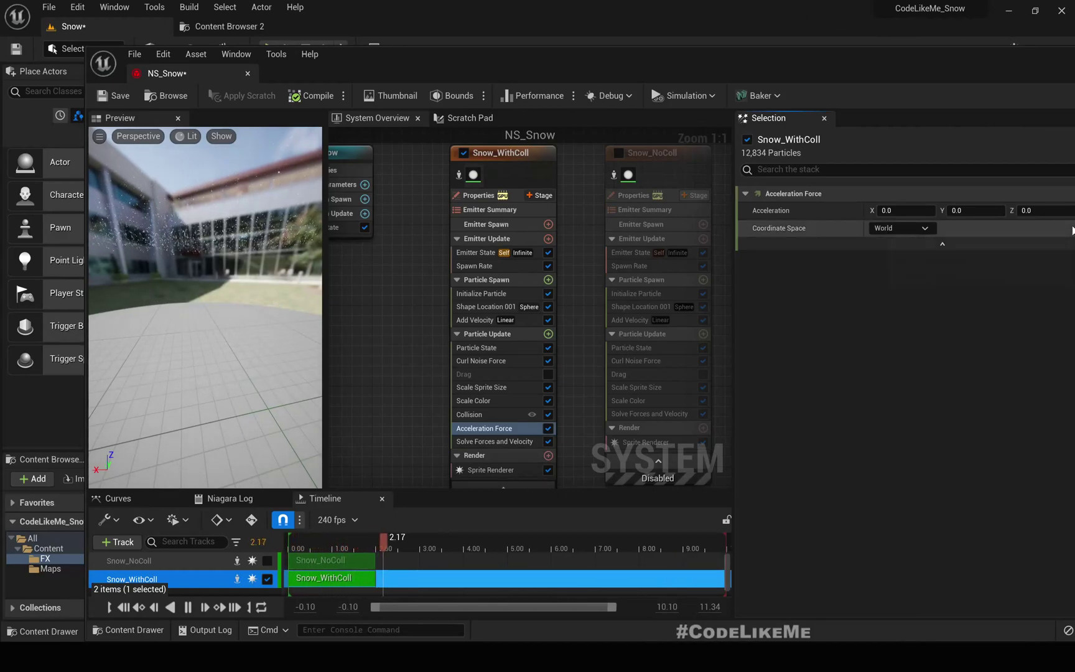
pyautogui.rightClick(847, 213)
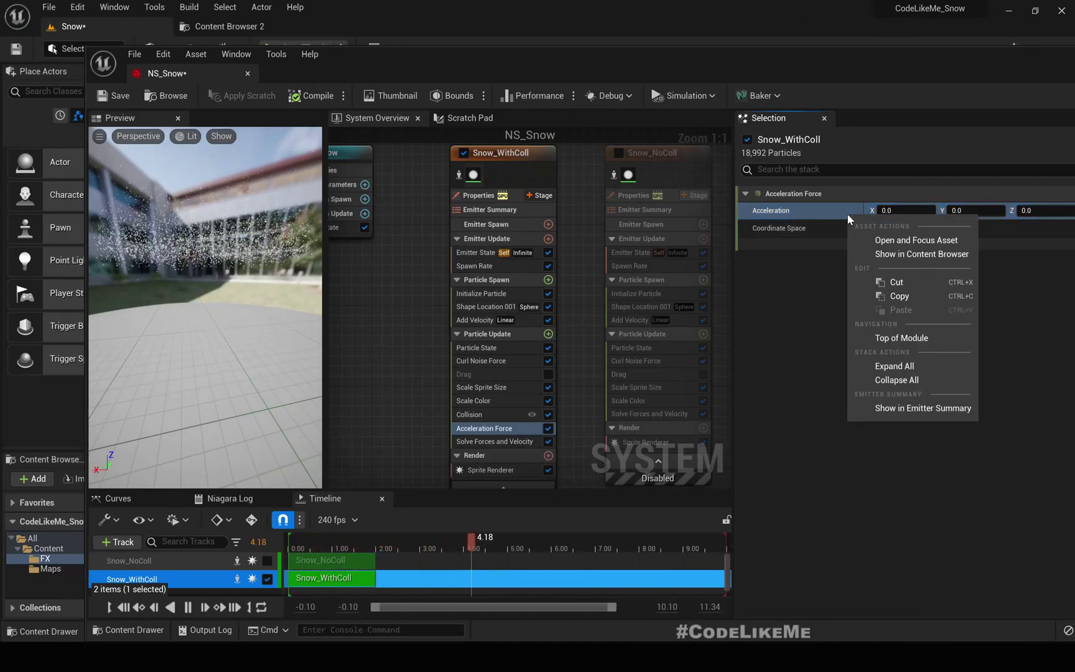
pyautogui.click(785, 451)
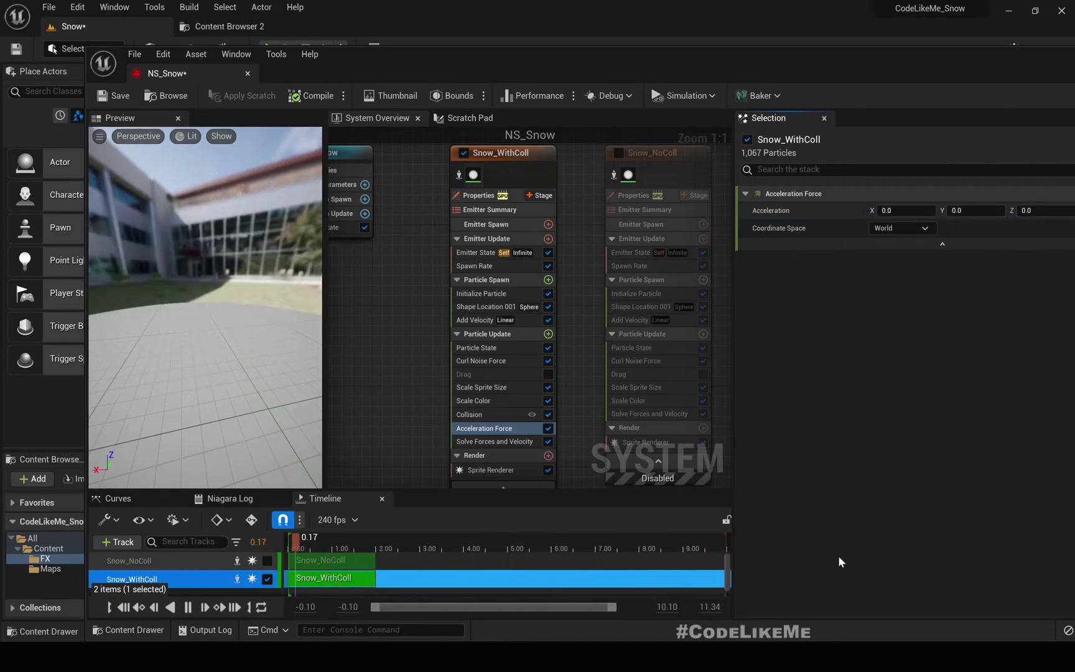
# Dock the floating NS_Snow editor into the main editor window beside Content Browser 2.
pyautogui.press('super')
pyautogui.click(901, 651)
pyautogui.hotkey('alt', 'Tab')
pyautogui.hotkey('alt', 'Tab')
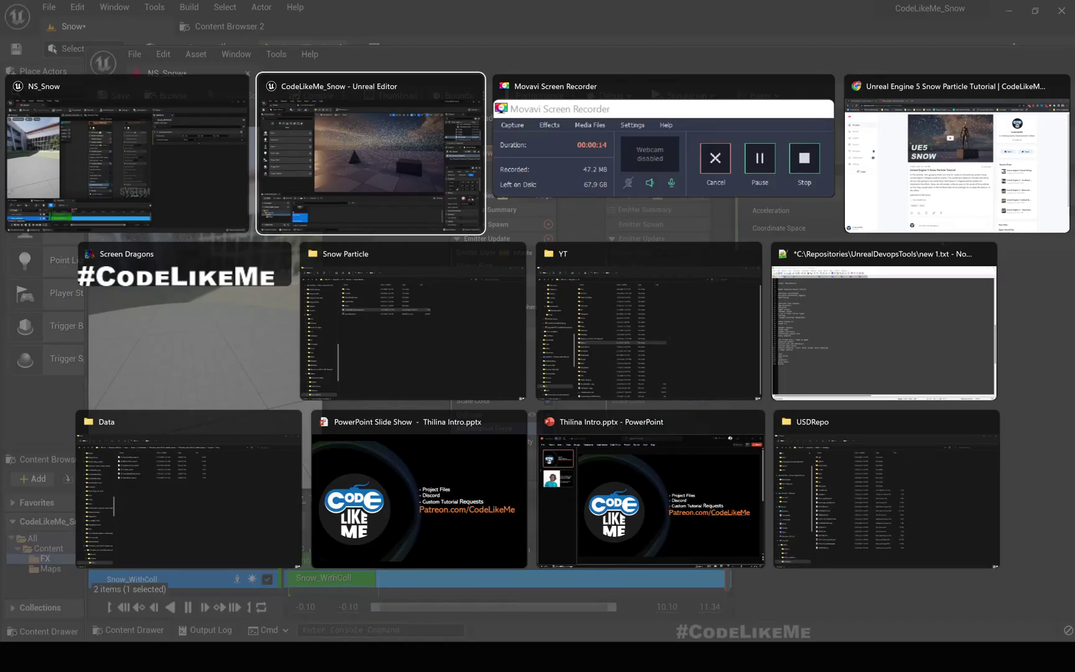
pyautogui.click(998, 602)
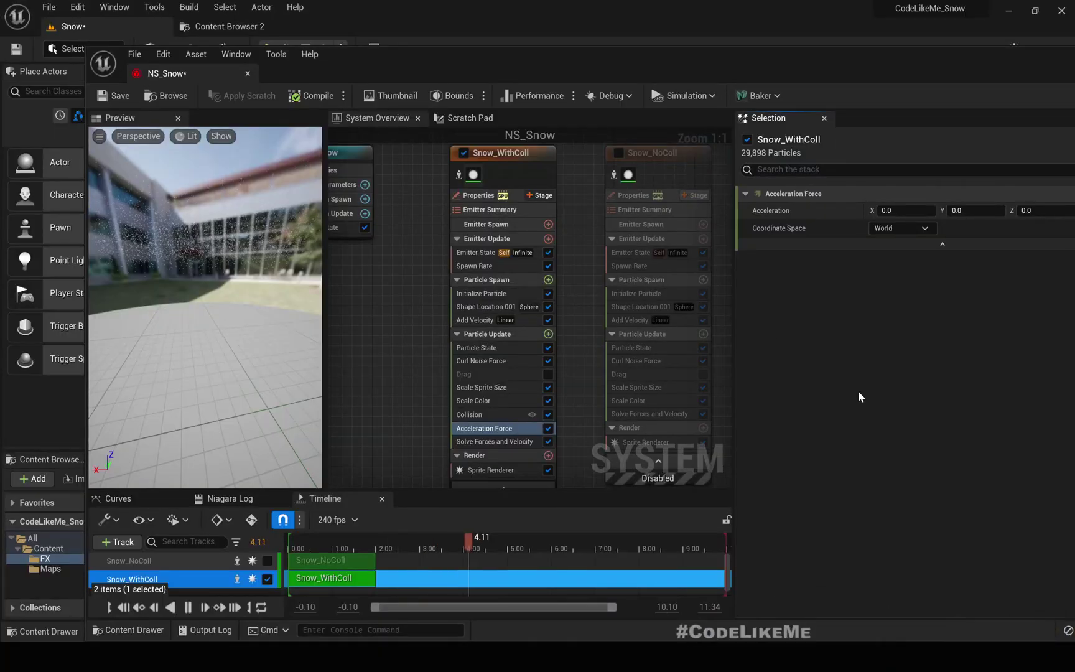
pyautogui.moveTo(227, 73); pyautogui.dragTo(361, 30)
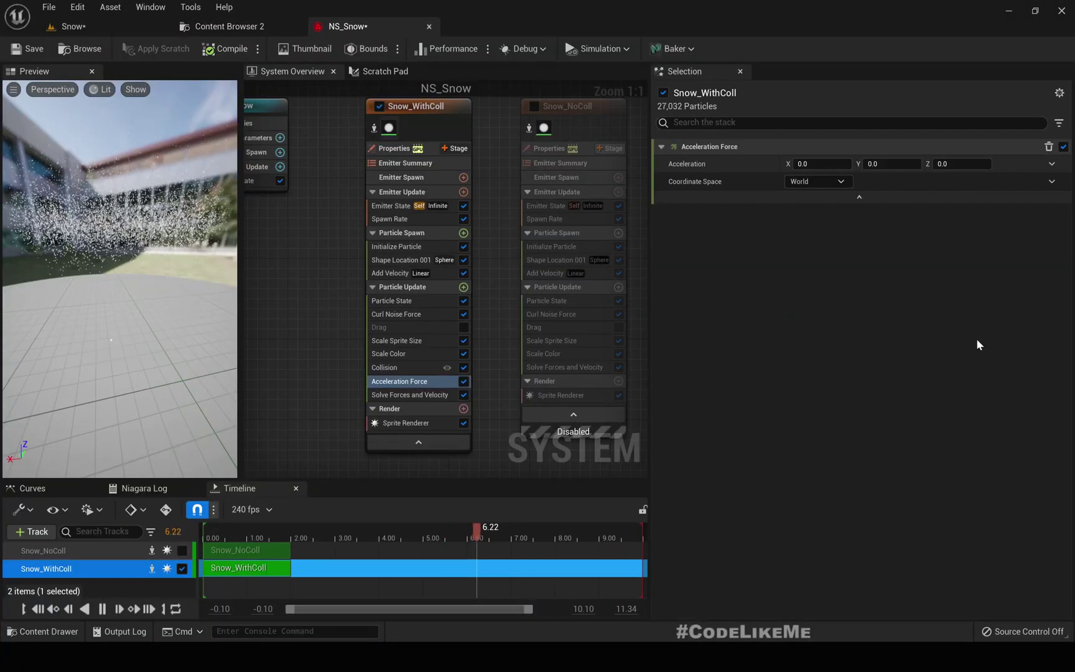
pyautogui.click(1051, 165)
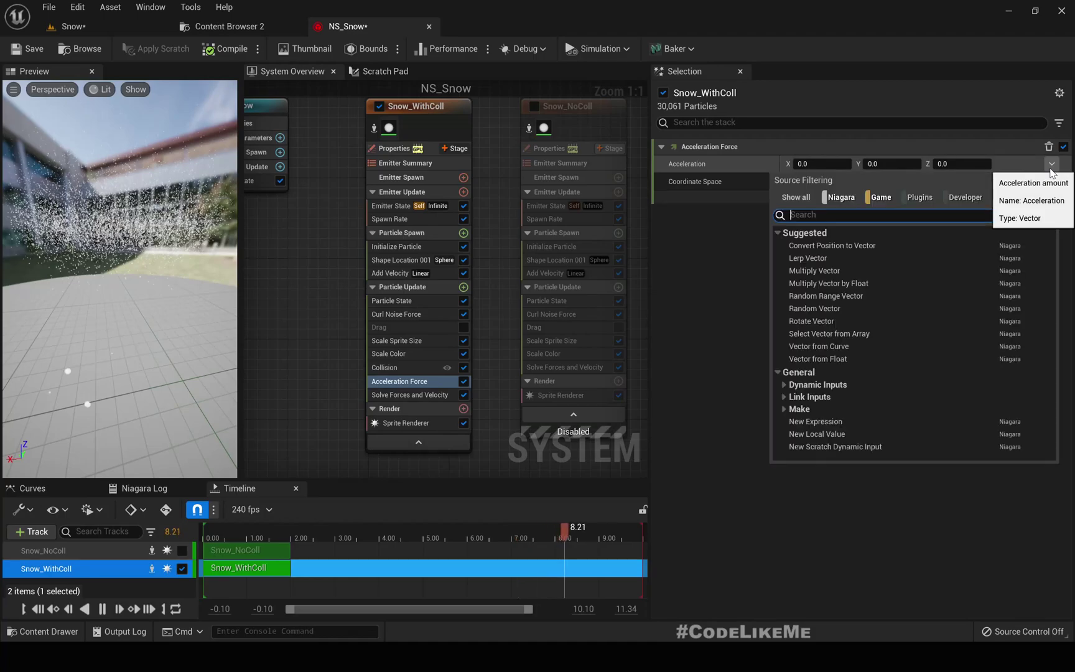
pyautogui.click(718, 367)
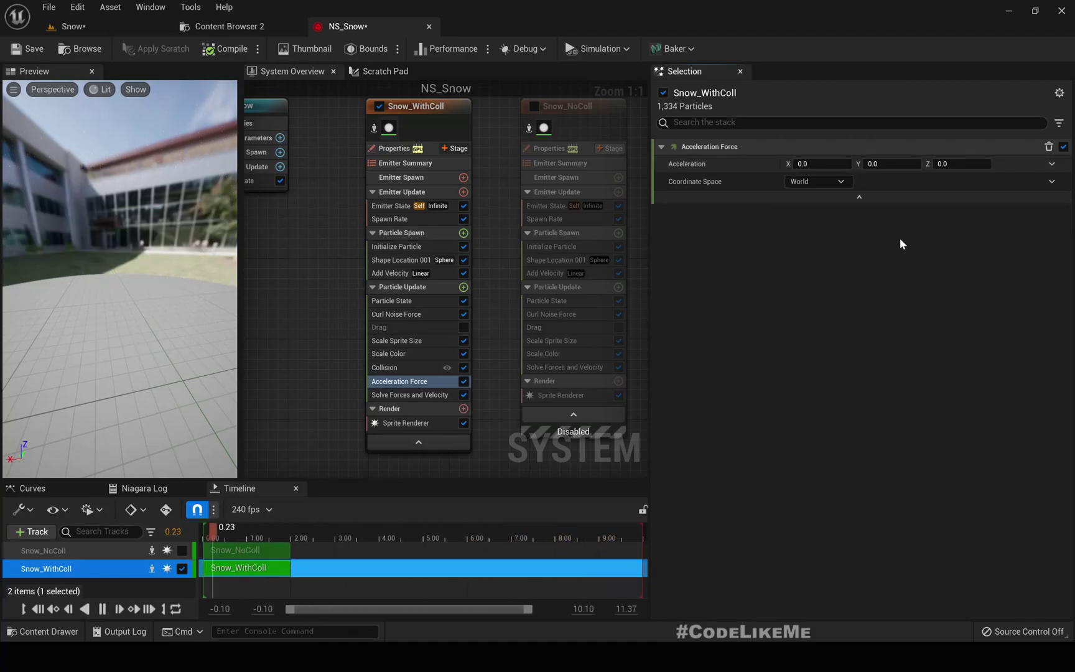
pyautogui.click(1051, 163)
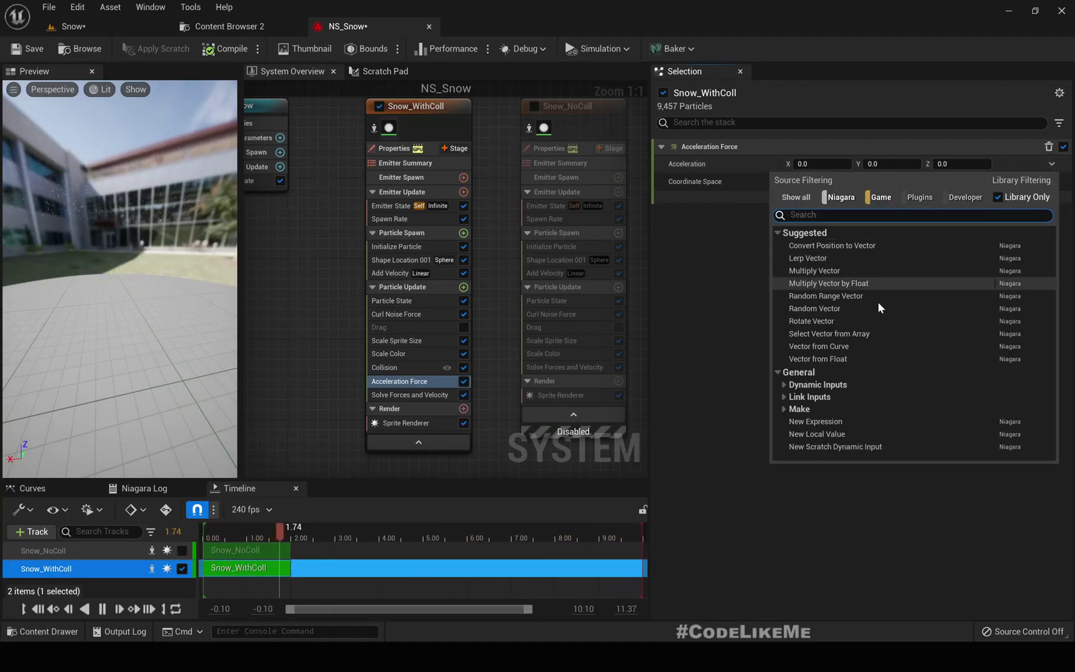
pyautogui.click(822, 270)
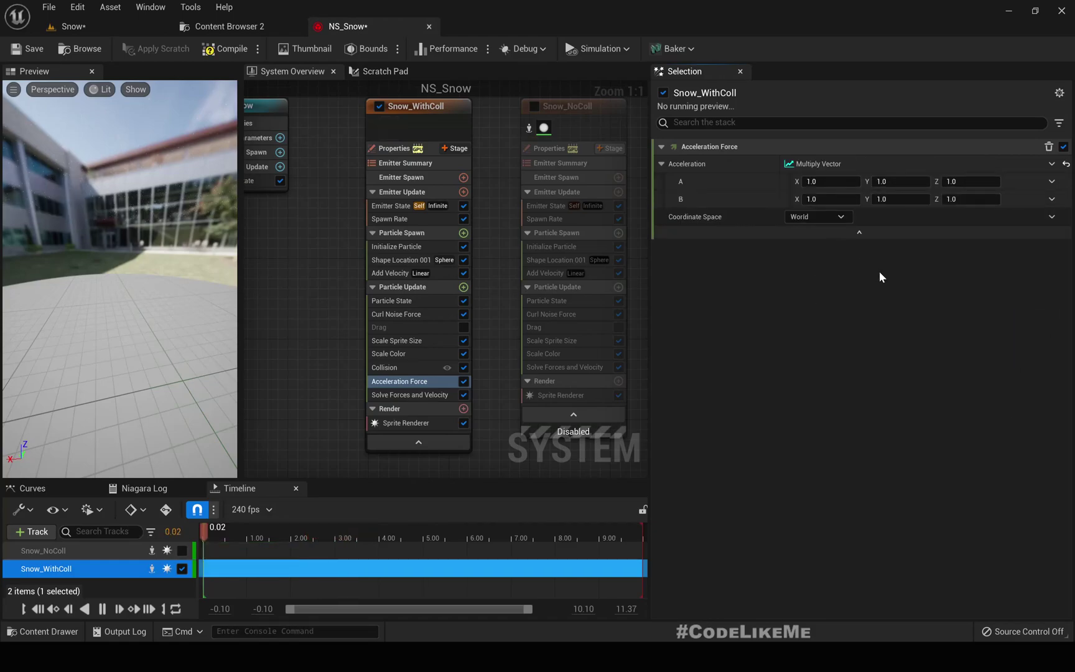
pyautogui.hotkey('ctrl', 'z')
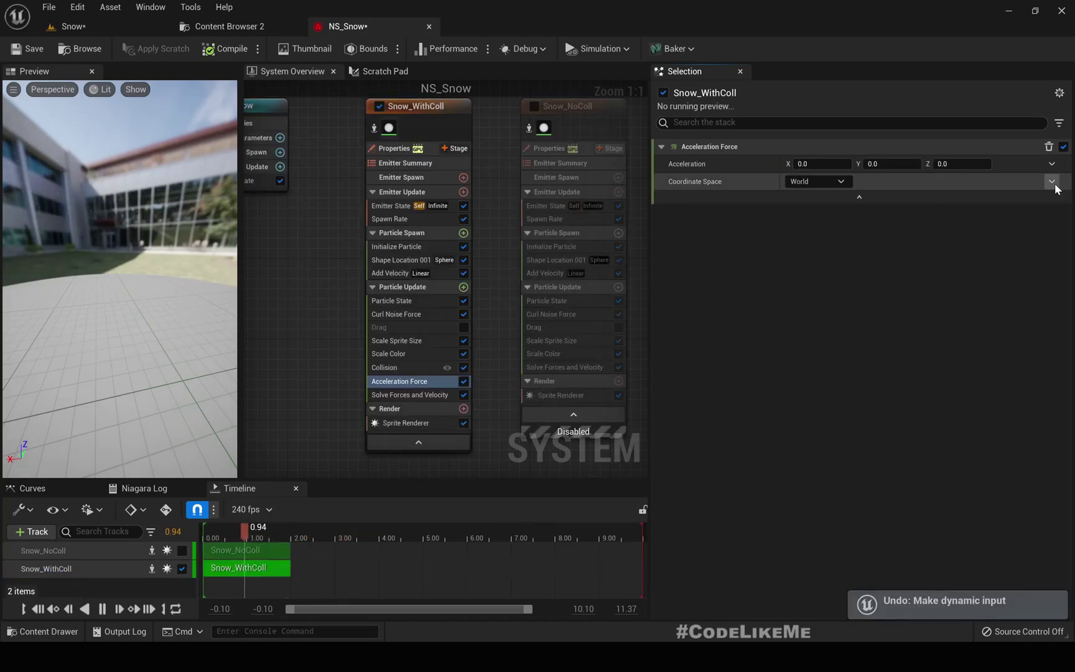
# Make the Acceleration Force's acceleration a Multiply Vector by Float dynamic input and orbit the preview to check the snow.
pyautogui.click(1052, 164)
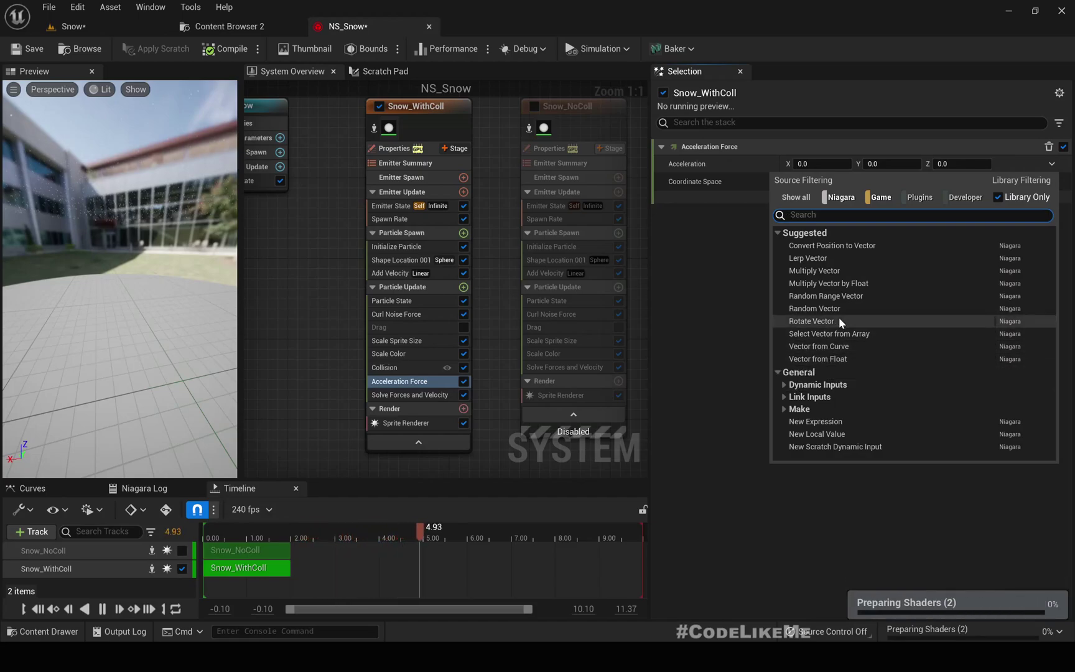
pyautogui.write('*')
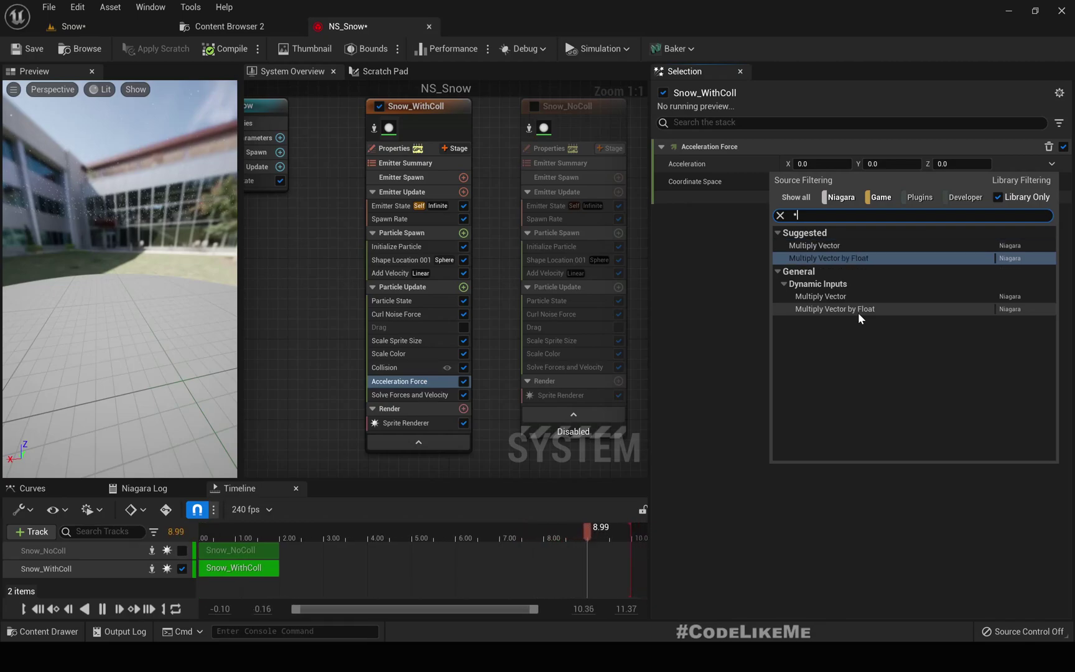
pyautogui.click(857, 309)
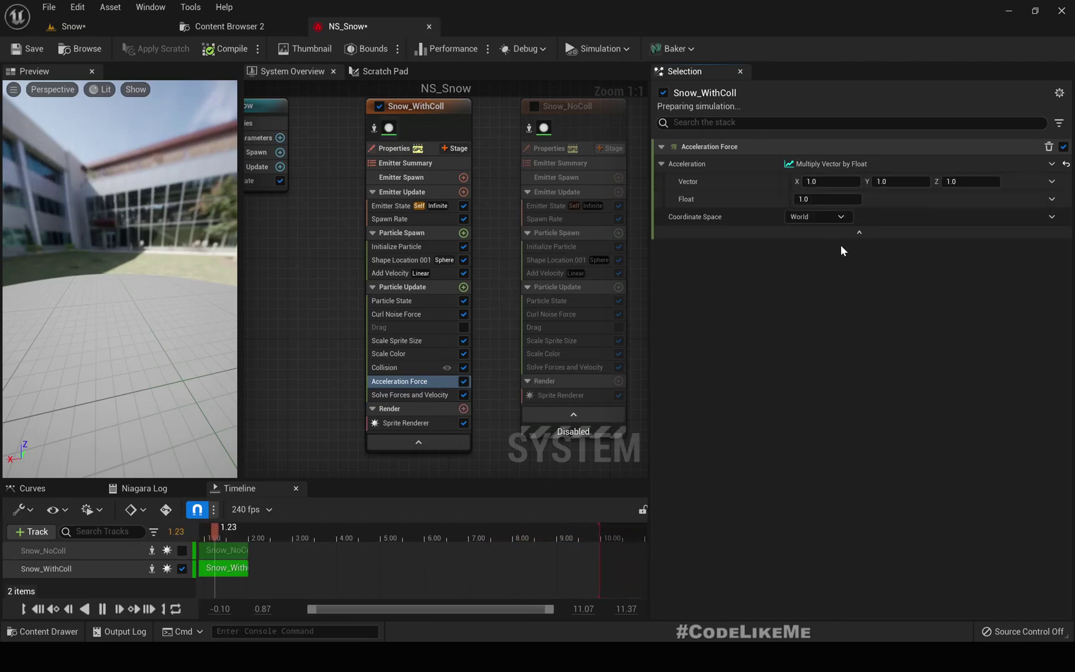
pyautogui.moveTo(76, 272); pyautogui.dragTo(180, 273)
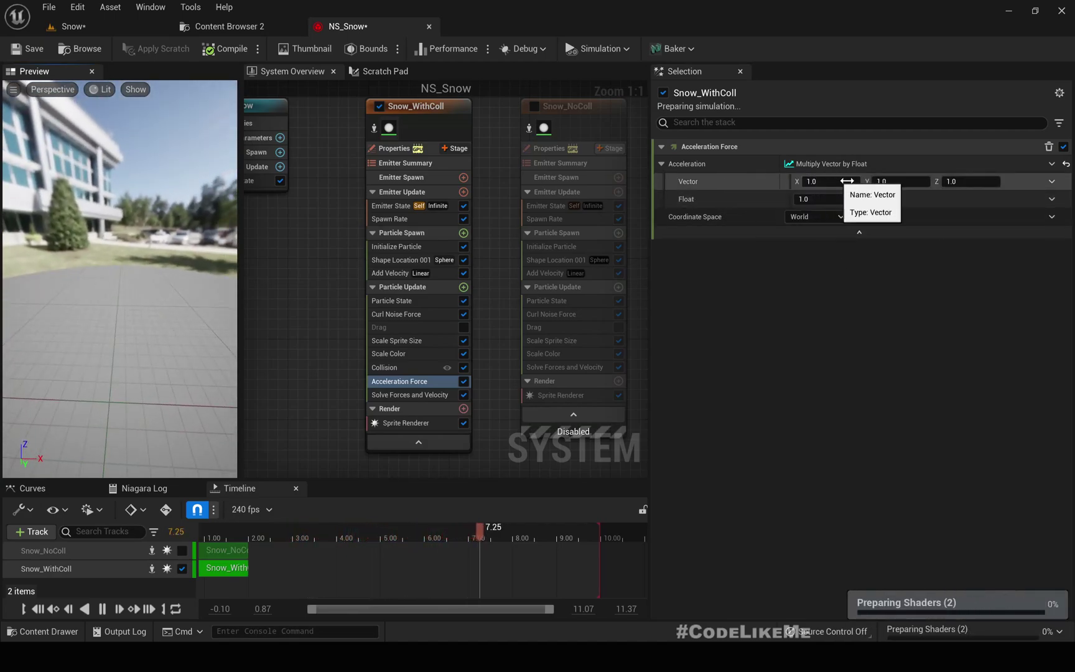
pyautogui.moveTo(94, 274); pyautogui.dragTo(161, 275)
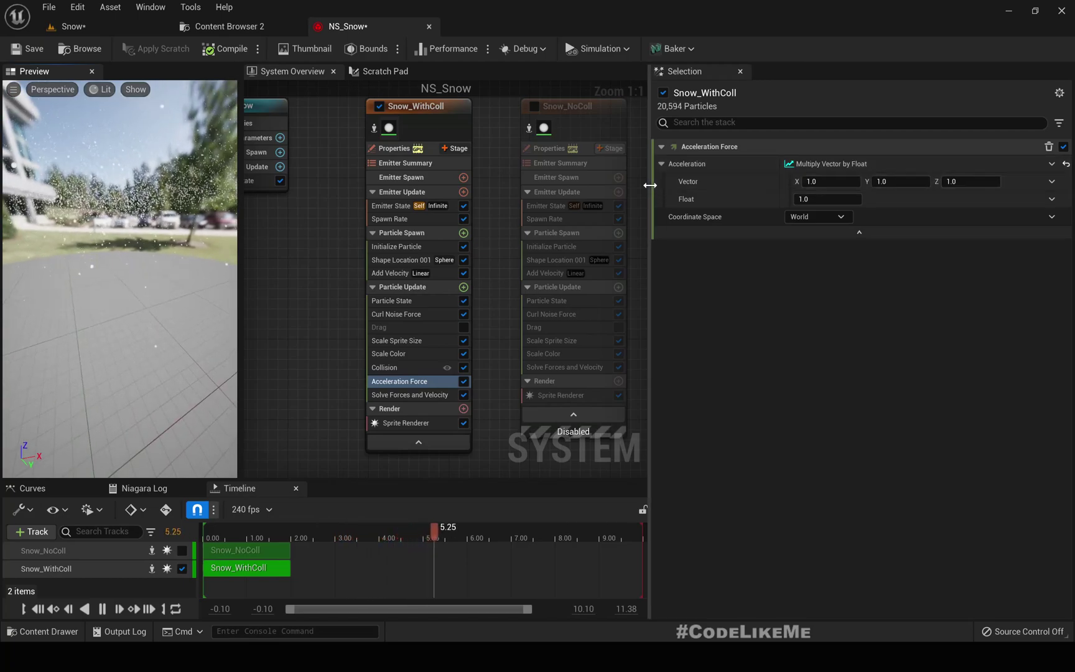
# Narrow the Acceleration Force settings and set the Y and Z values of the acceleration's Vector to 0.
pyautogui.moveTo(657, 187); pyautogui.dragTo(722, 187)
pyautogui.moveTo(124, 235); pyautogui.dragTo(141, 236)
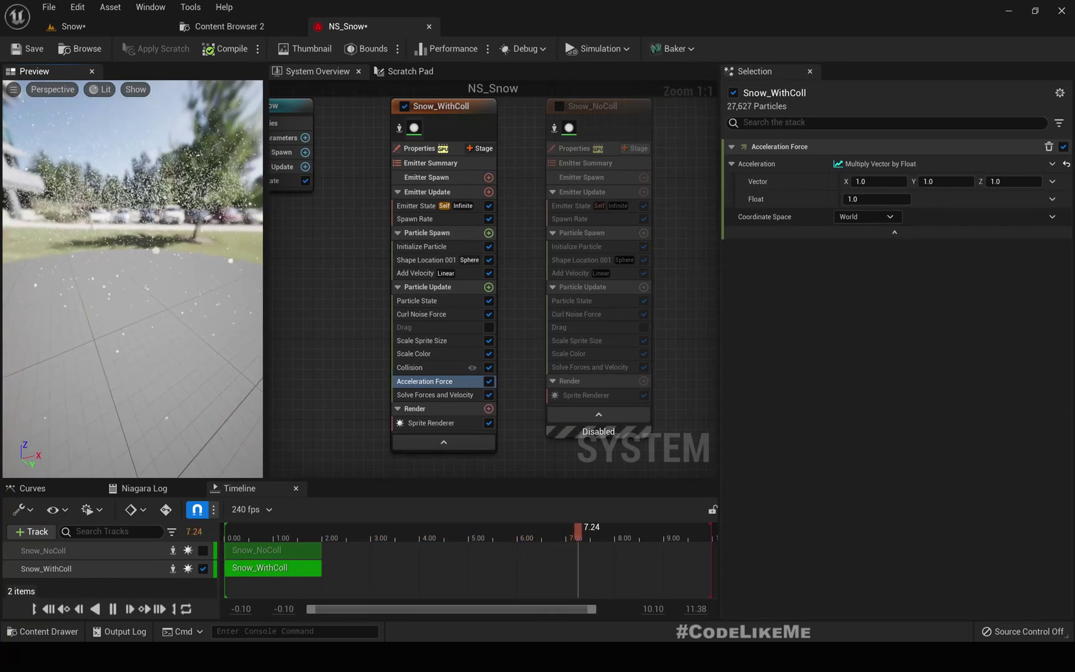
pyautogui.click(946, 183)
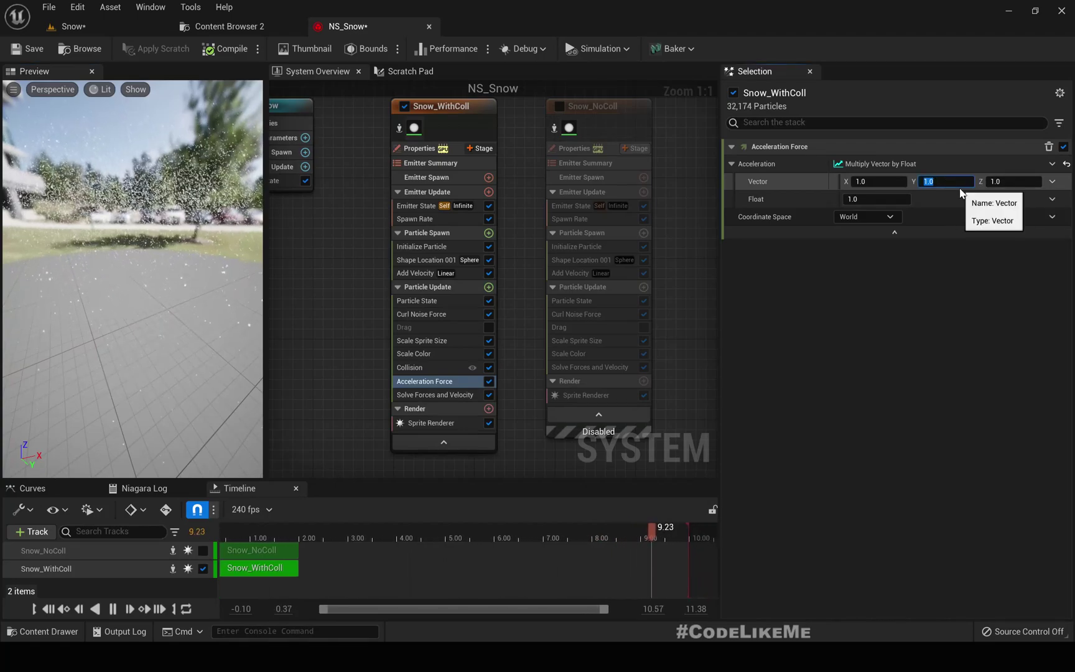
pyautogui.write('0')
pyautogui.press('Tab')
pyautogui.click(881, 186)
pyautogui.press('Return')
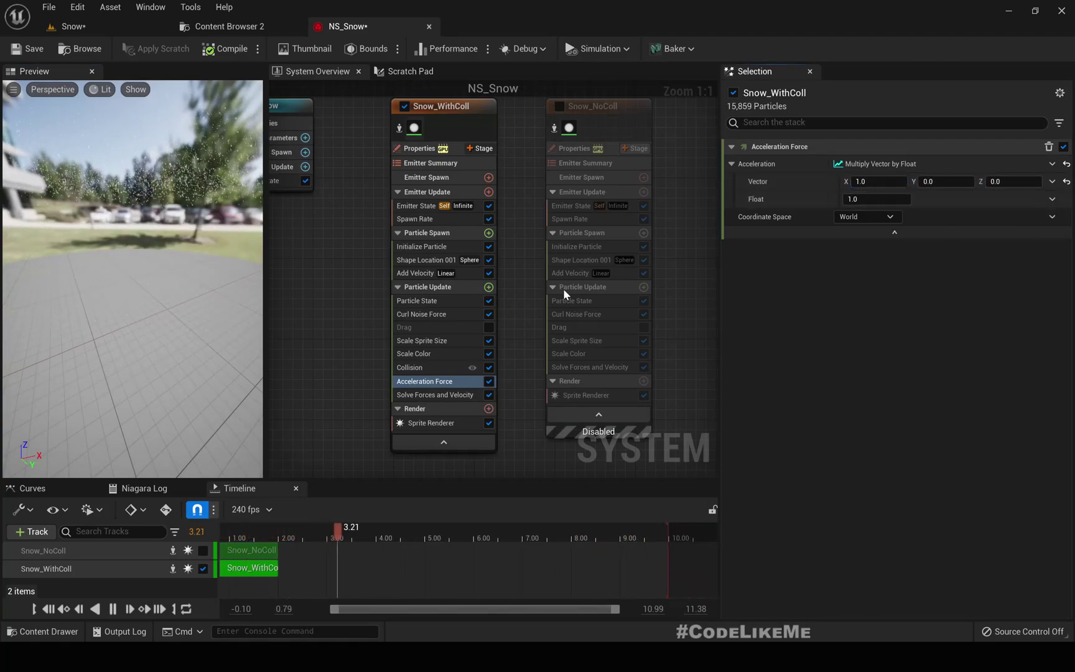
# Set the acceleration's Float multiplier to 30 and check the snow's drift in the preview from another angle.
pyautogui.click(869, 198)
pyautogui.write('30')
pyautogui.press('Return')
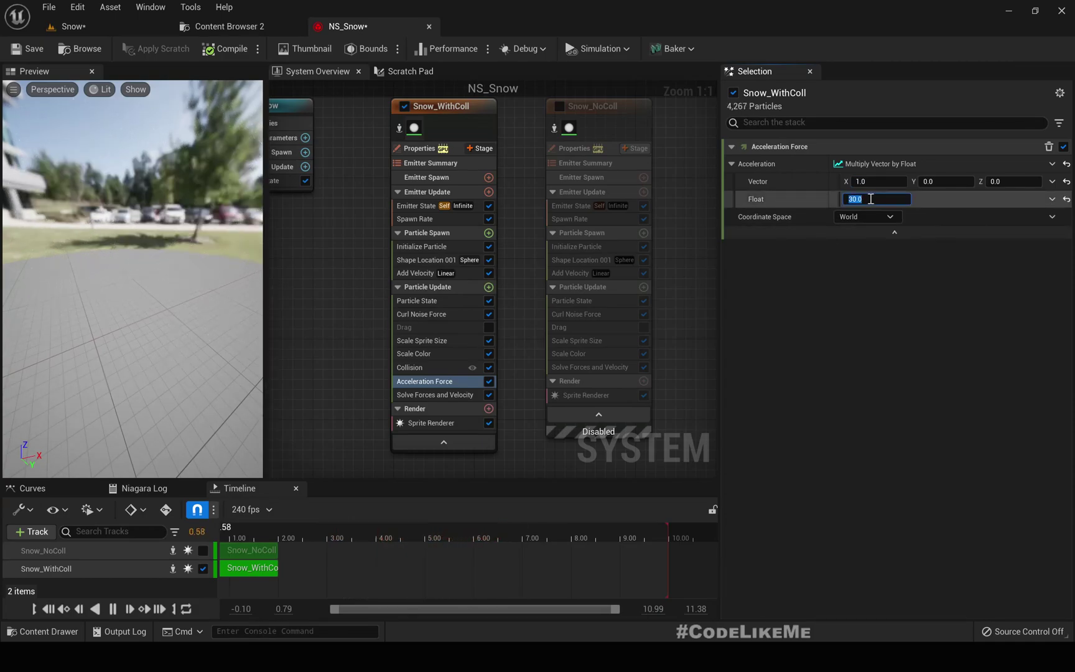
pyautogui.moveTo(126, 208); pyautogui.dragTo(89, 162)
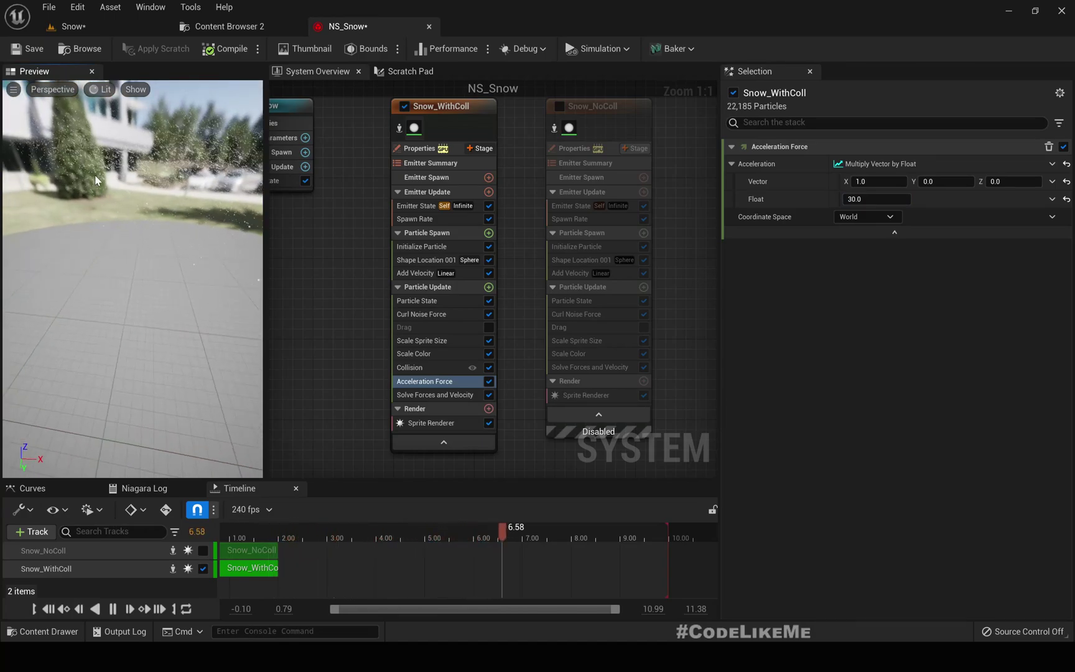
pyautogui.moveTo(95, 175); pyautogui.dragTo(72, 175)
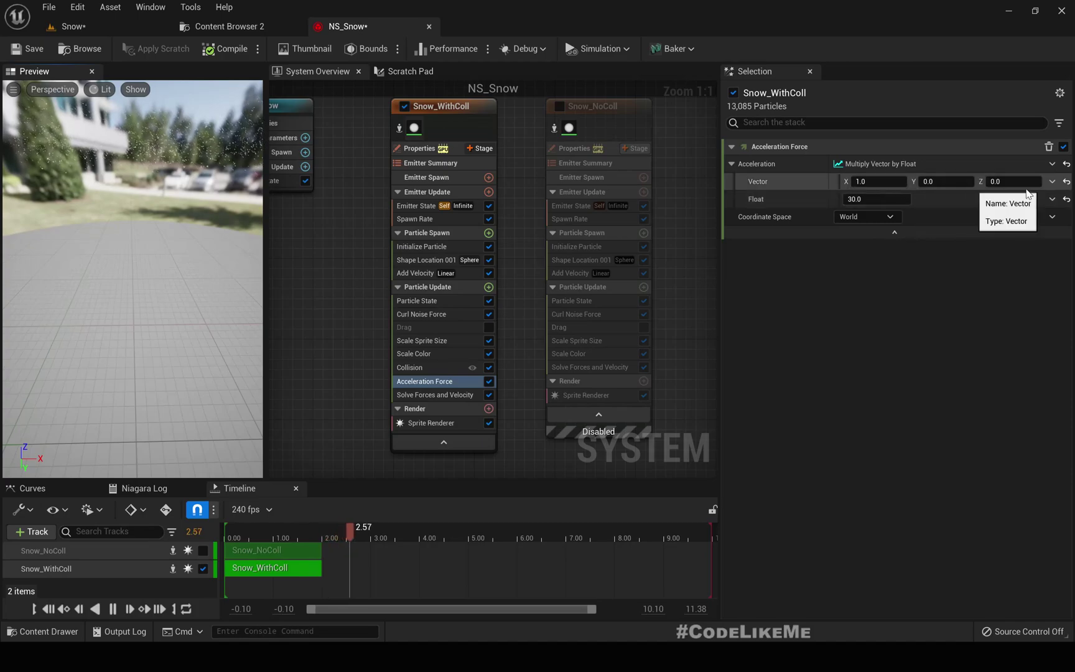
# Link the acceleration's Vector input to the Engine Owner SystemXAxis parameter.
pyautogui.click(1054, 182)
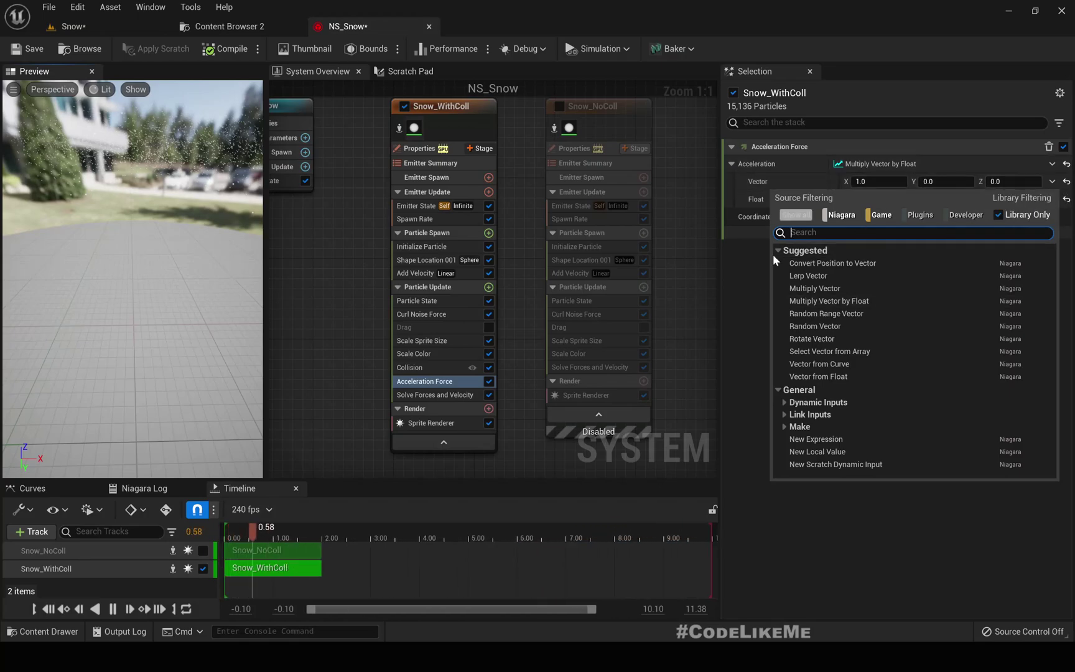
pyautogui.click(712, 256)
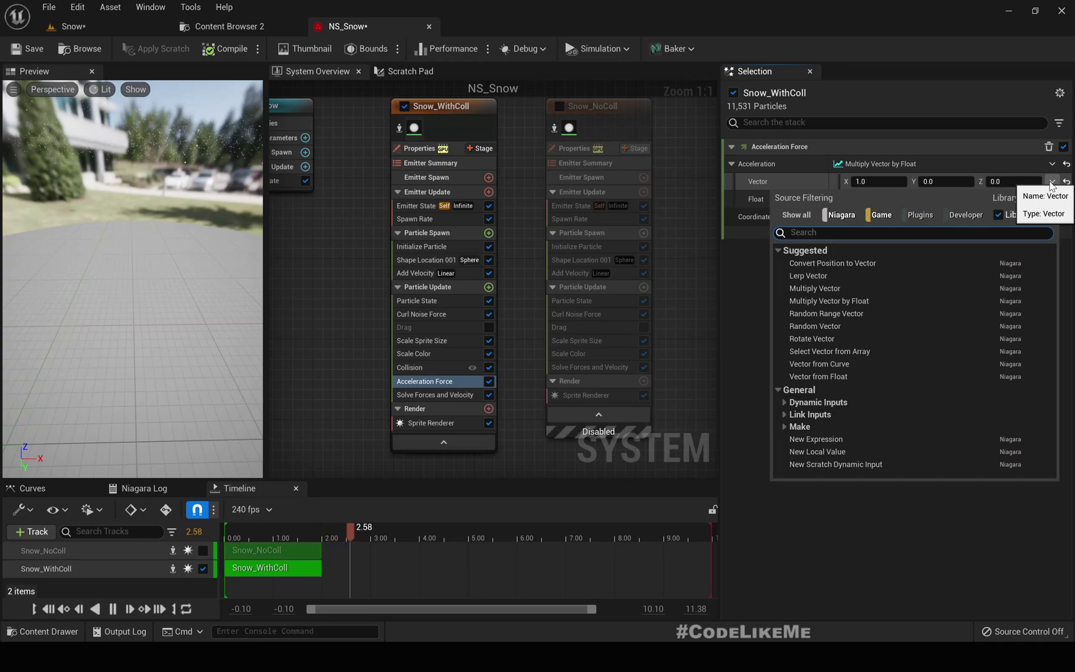
pyautogui.click(785, 414)
pyautogui.scroll(-1, 791, 419)
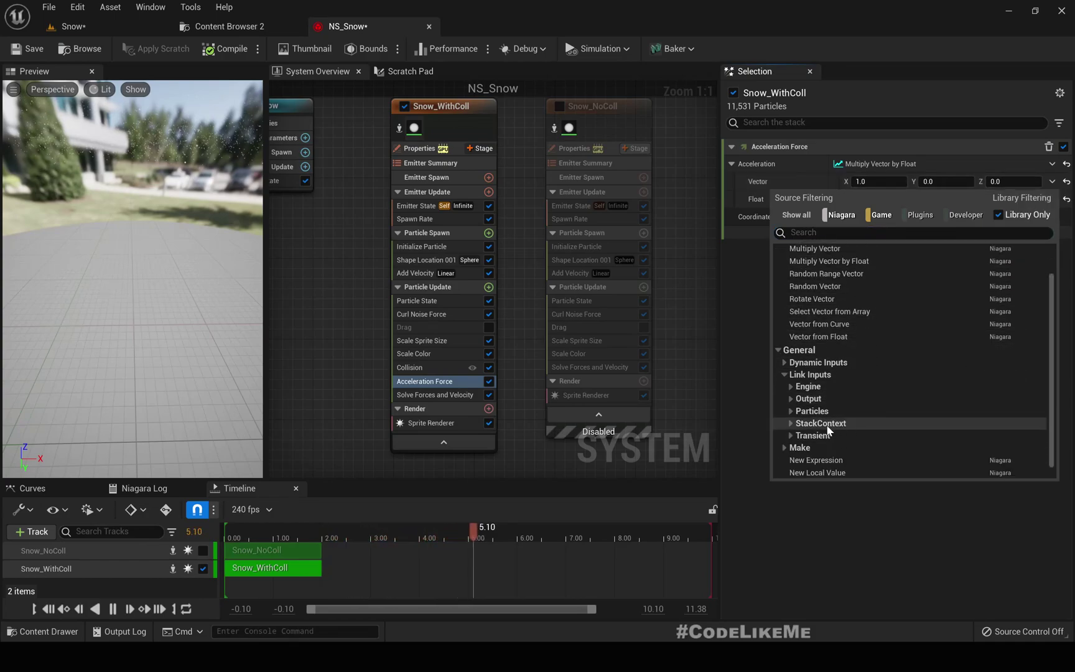
pyautogui.click(790, 387)
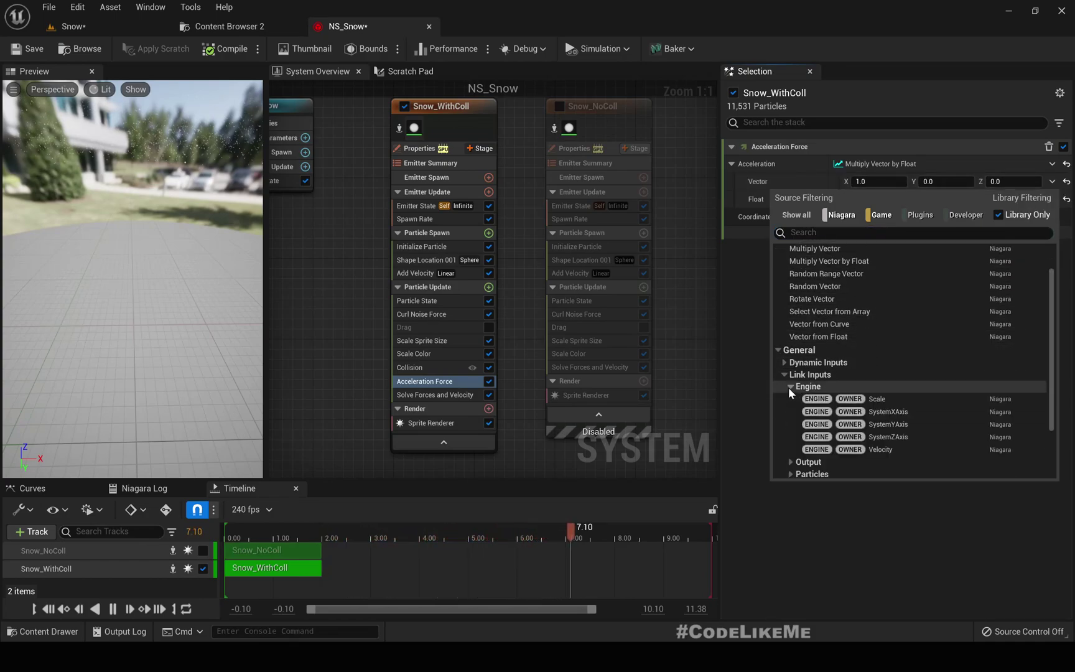
pyautogui.click(894, 412)
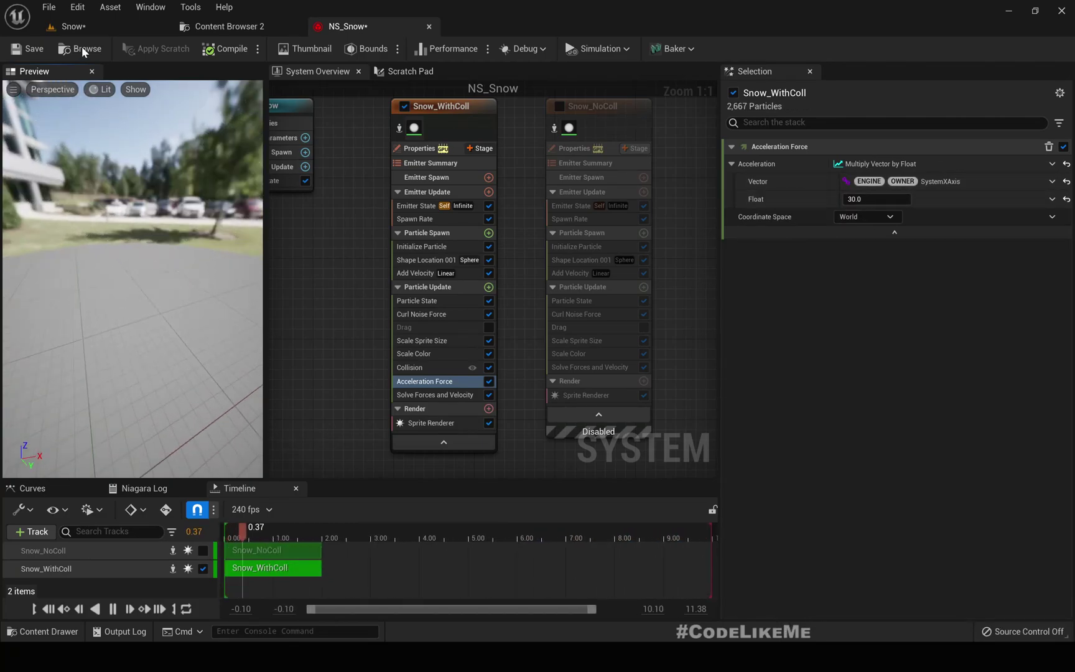
# In the Snow level, rotate the NS_Snow actor to about 150 degrees around Z and view the snow's drift direction.
pyautogui.click(79, 29)
pyautogui.moveTo(525, 304); pyautogui.dragTo(610, 300, button='right')
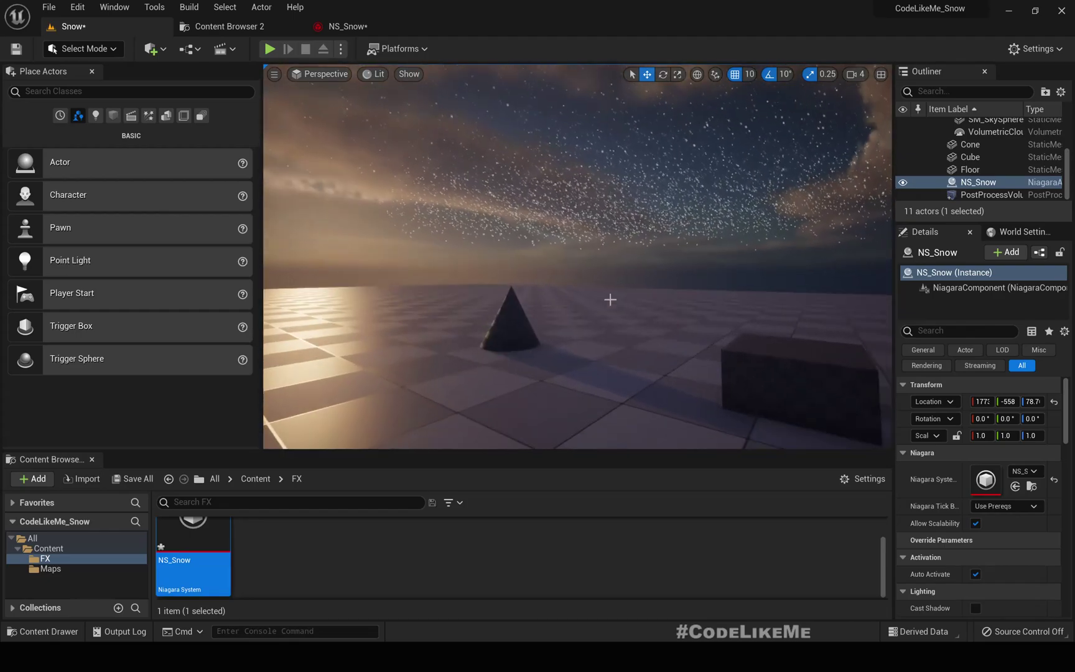
pyautogui.click(973, 183)
pyautogui.moveTo(579, 267); pyautogui.dragTo(505, 304, button='right')
pyautogui.press('e')
pyautogui.moveTo(505, 304); pyautogui.dragTo(379, 316)
pyautogui.moveTo(380, 316); pyautogui.dragTo(424, 304, button='right')
pyautogui.moveTo(330, 321); pyautogui.dragTo(376, 317, button='right')
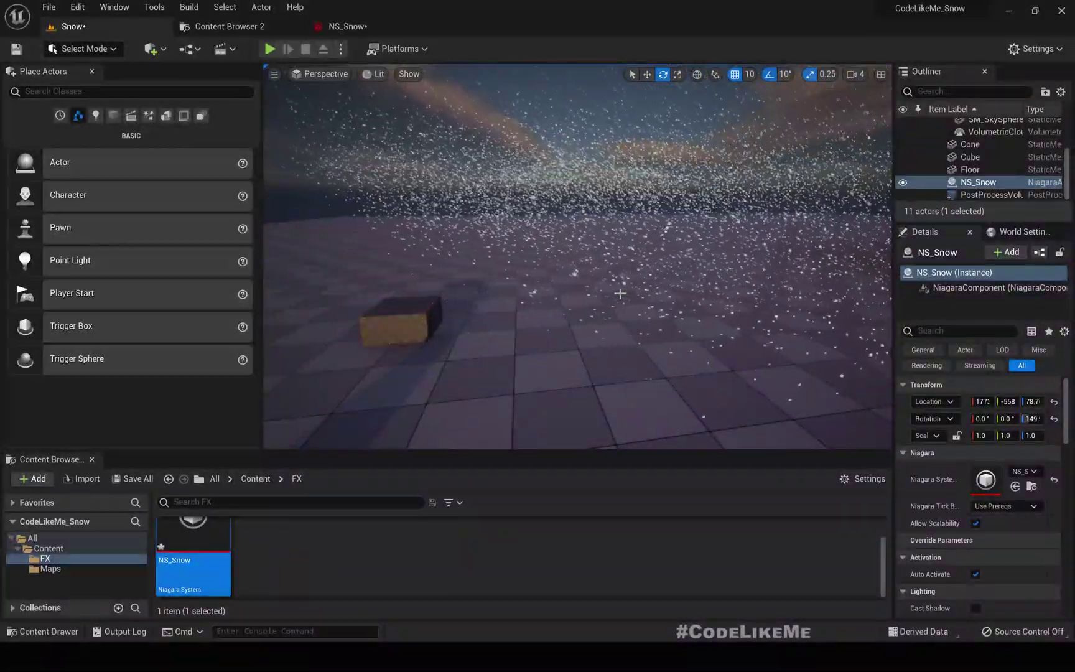
pyautogui.press('g')
pyautogui.moveTo(679, 349)
pyautogui.mouseDown(button='right')
pyautogui.moveTo(669, 349)
pyautogui.moveTo(680, 349)
pyautogui.mouseUp(button='right')
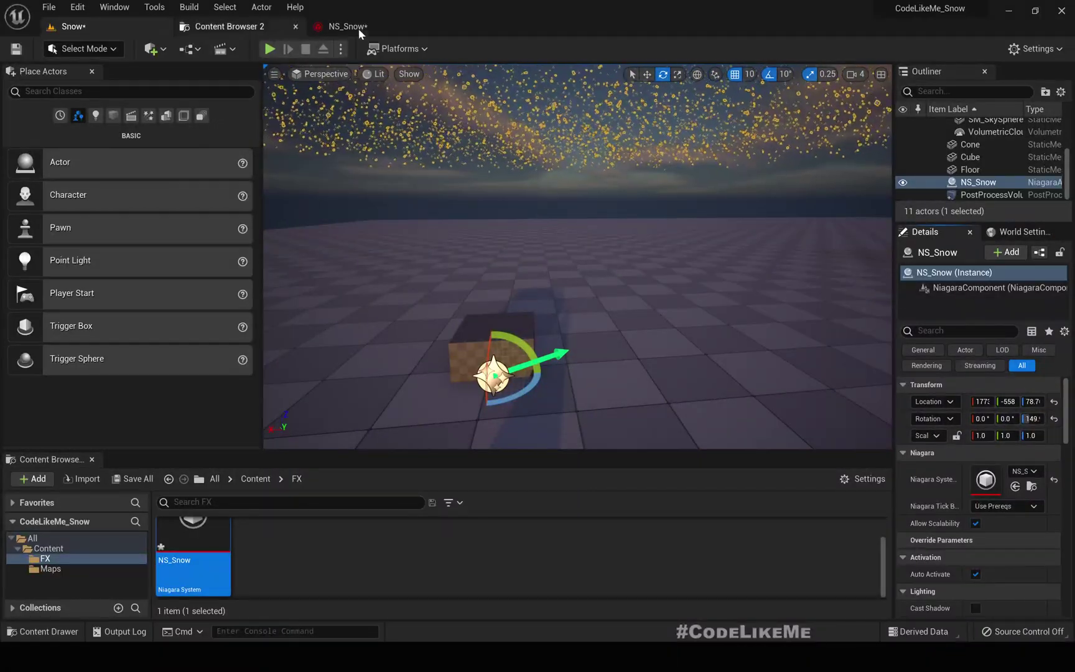
# Return to the NS_Snow system and set the acceleration's Float multiplier to 0.
pyautogui.click(352, 26)
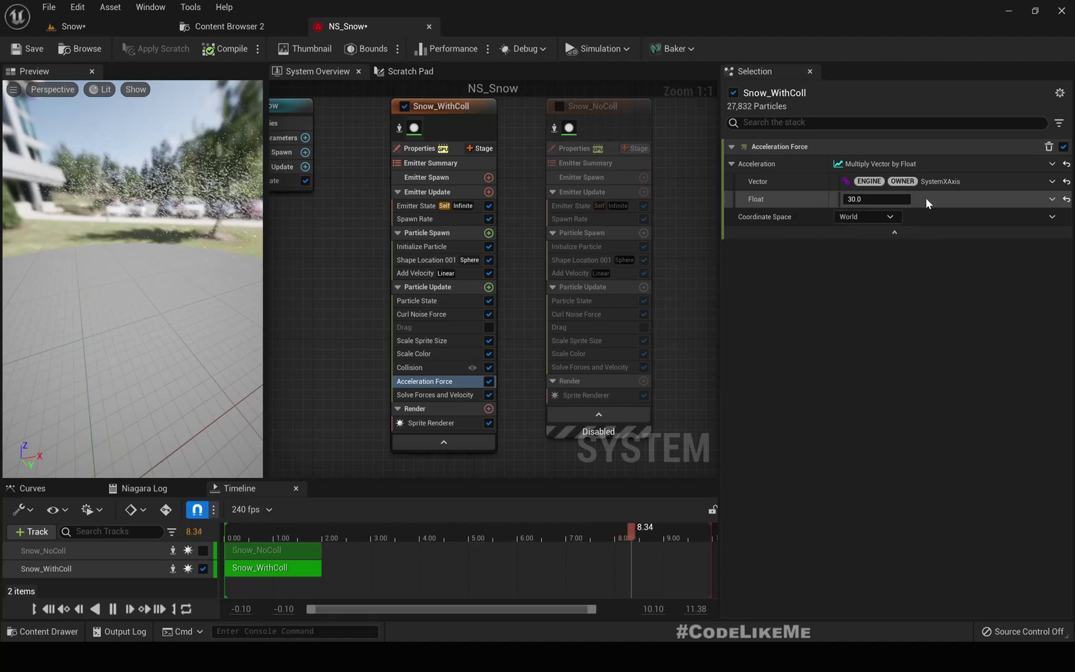
pyautogui.click(878, 199)
pyautogui.click(778, 297)
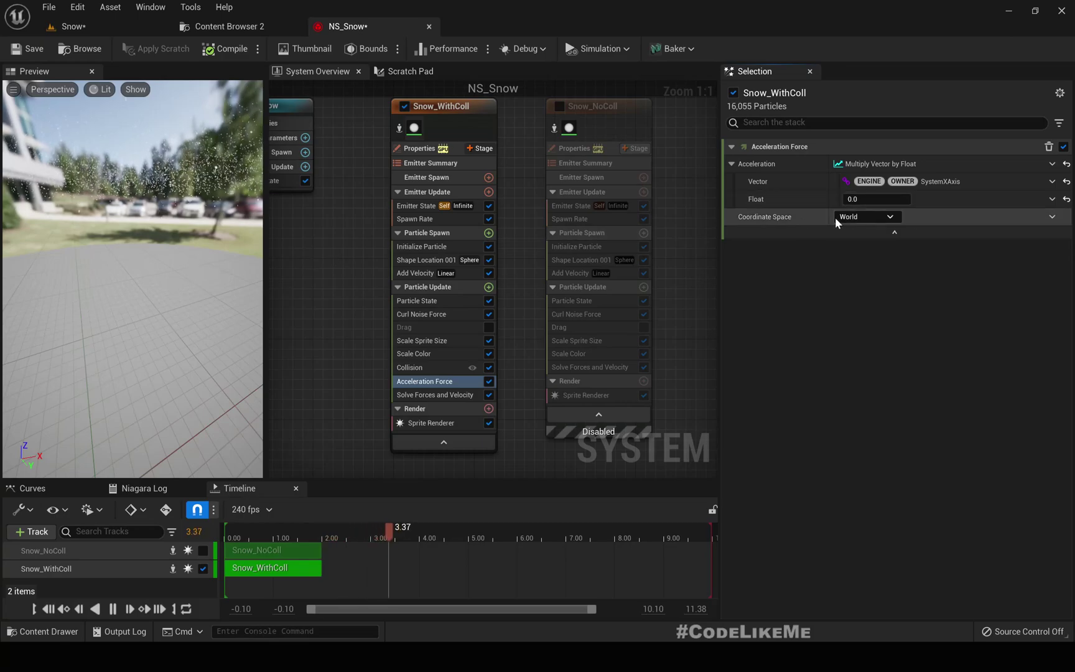
# Add a float user parameter to the NS_Snow system and name it WindPower.
pyautogui.moveTo(390, 232); pyautogui.dragTo(498, 313, button='right')
pyautogui.click(376, 221)
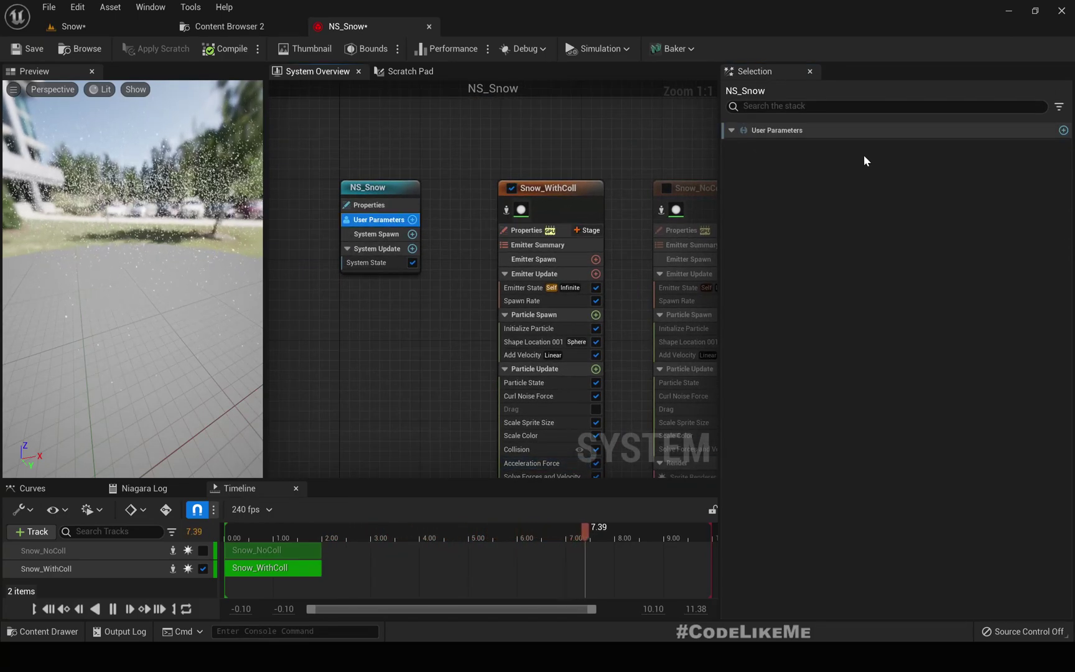
pyautogui.click(1064, 131)
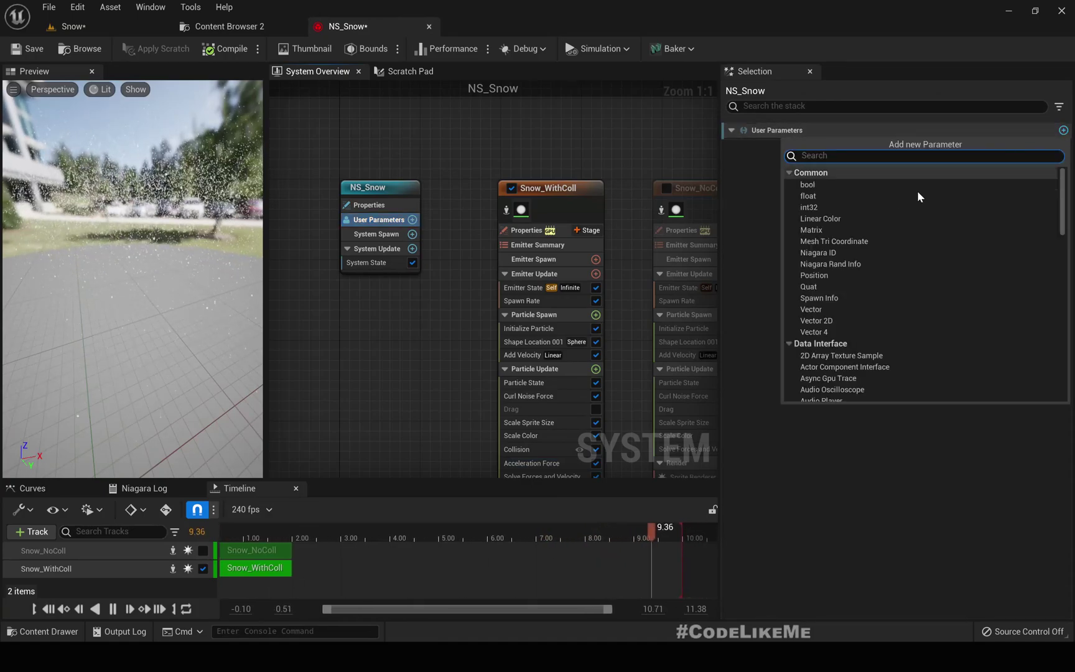
pyautogui.click(822, 196)
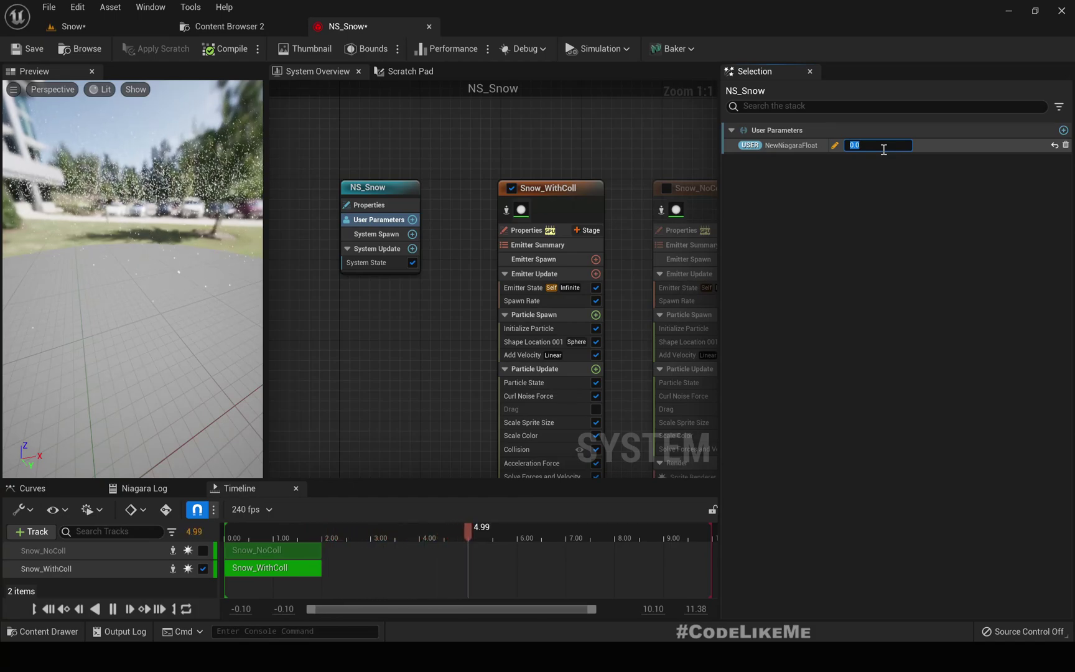
pyautogui.click(837, 147)
pyautogui.rightClick(807, 149)
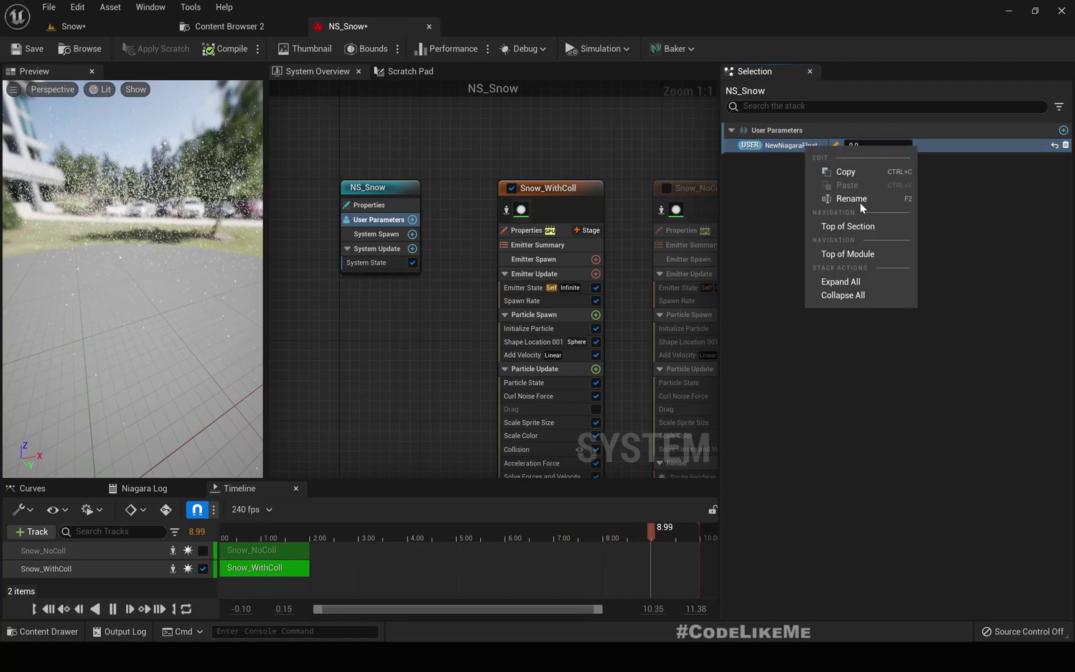
pyautogui.click(857, 200)
pyautogui.write('Turbulance')
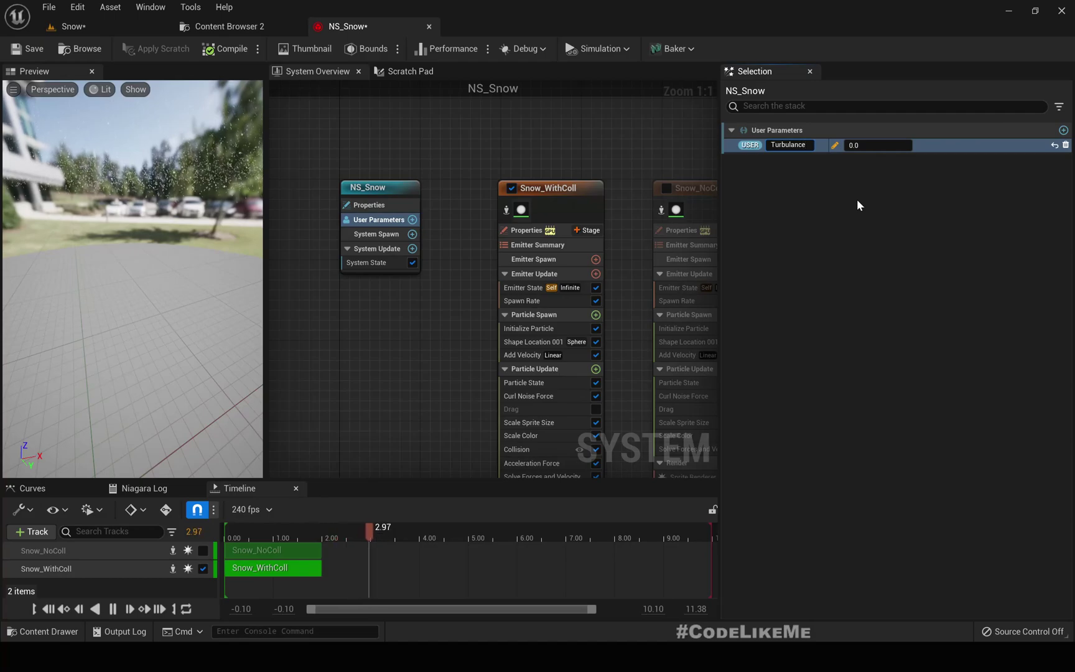
pyautogui.hotkey('ctrl', 'a')
pyautogui.write('WindPower')
pyautogui.press('Return')
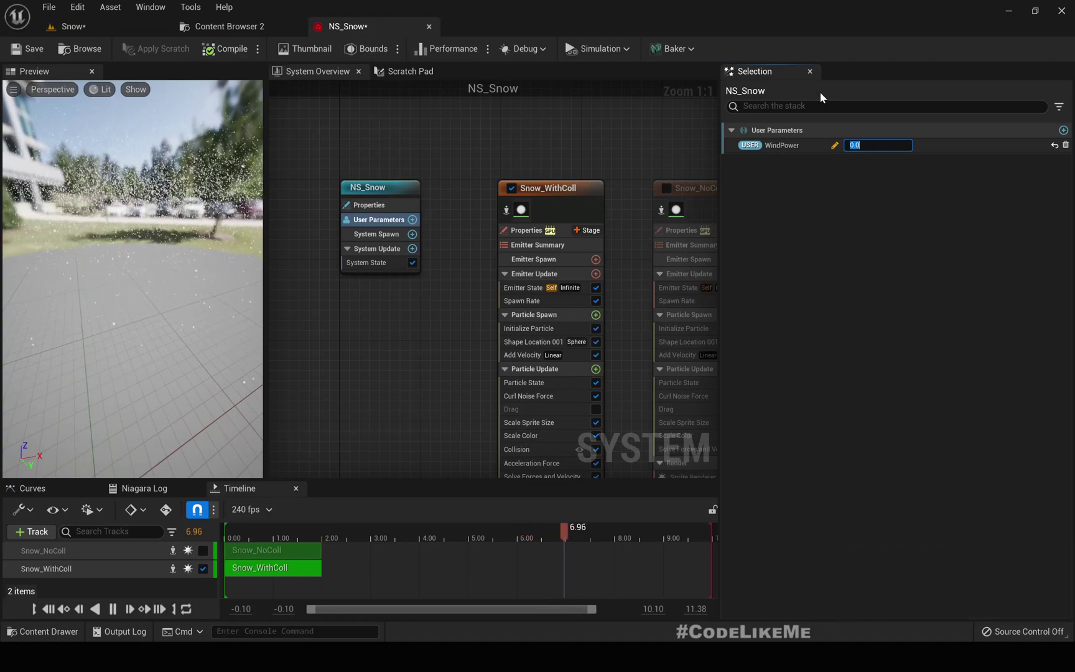
# Link the Float multiplier of Snow_WithColl's Acceleration Force to the WindPower user parameter.
pyautogui.moveTo(438, 411); pyautogui.dragTo(394, 318, button='right')
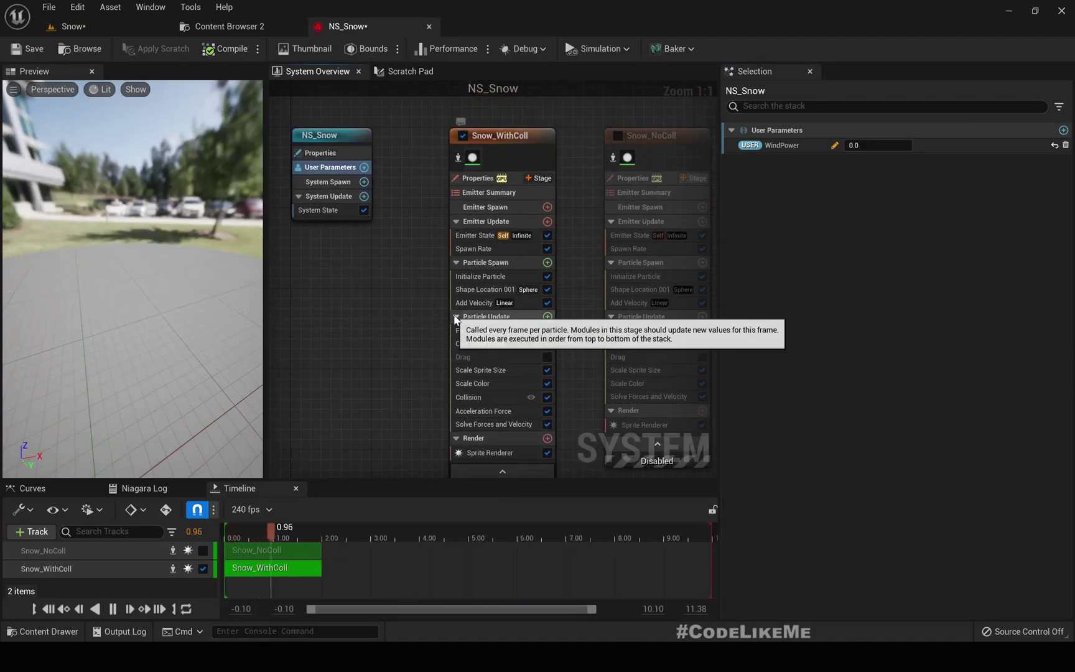
pyautogui.click(484, 412)
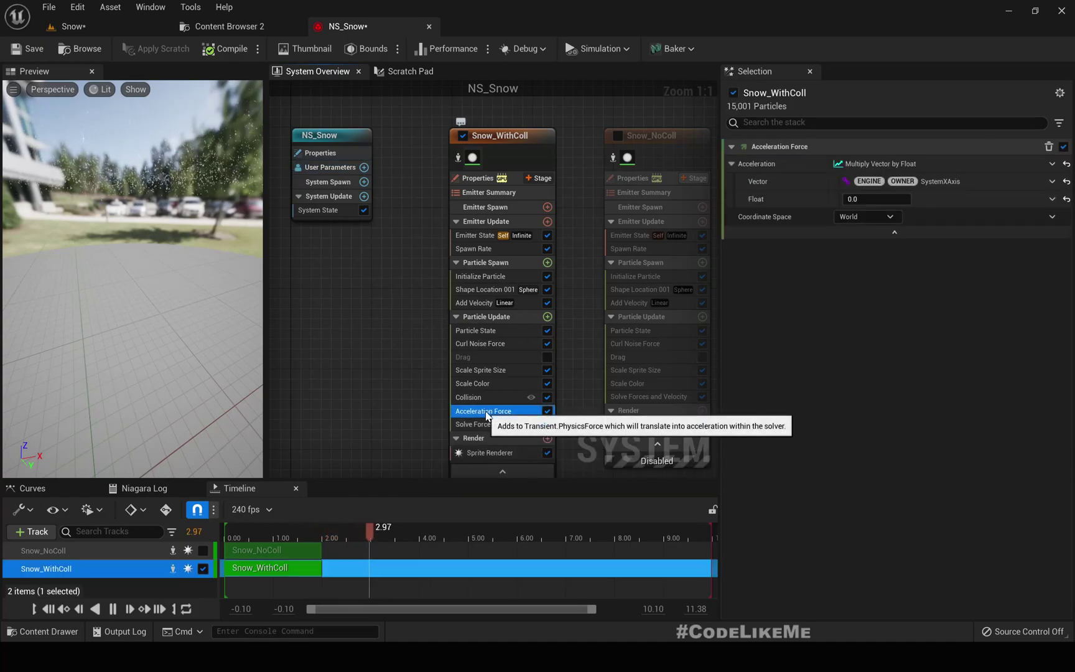
pyautogui.click(1053, 200)
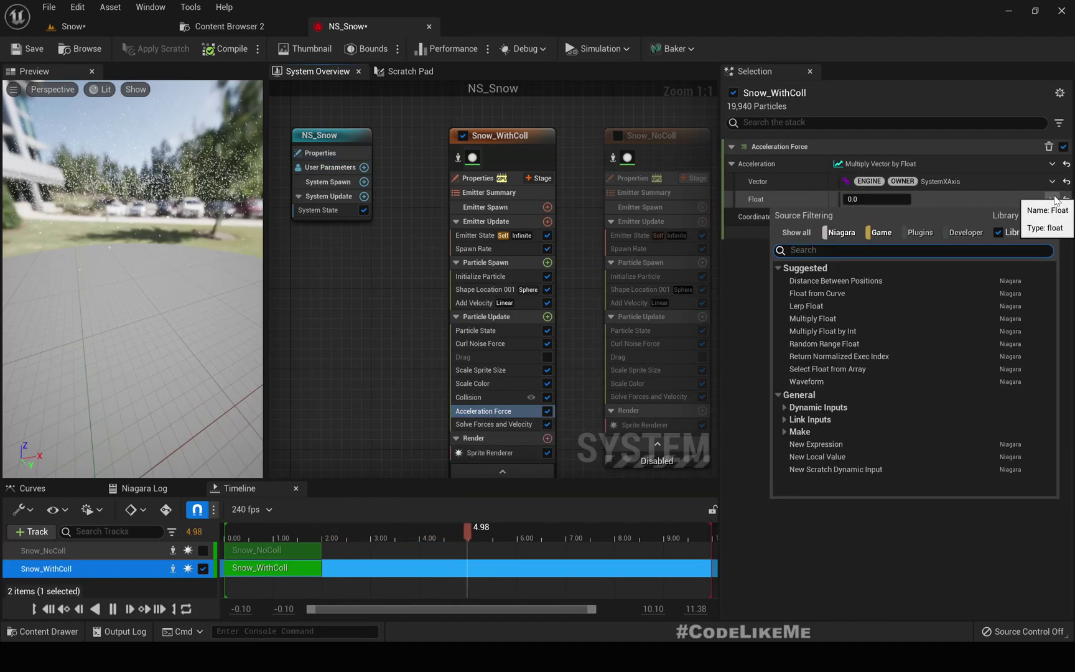
pyautogui.write('user')
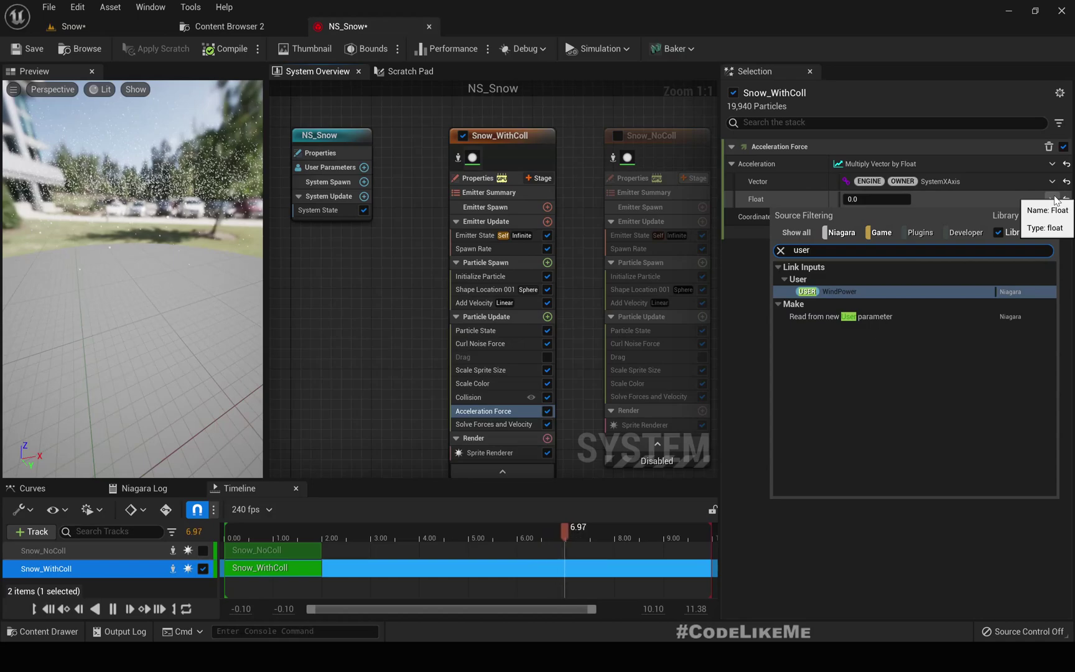
pyautogui.click(884, 292)
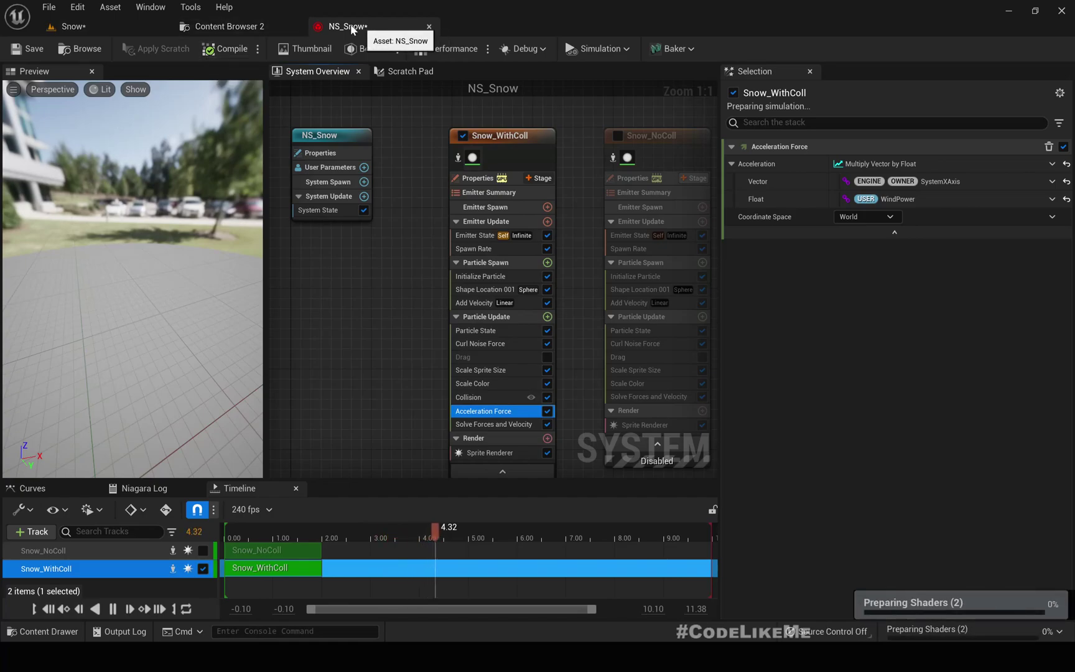
# Switch to the Snow level and examine the NS_Snow actor and its snowfall around the cone.
pyautogui.click(83, 26)
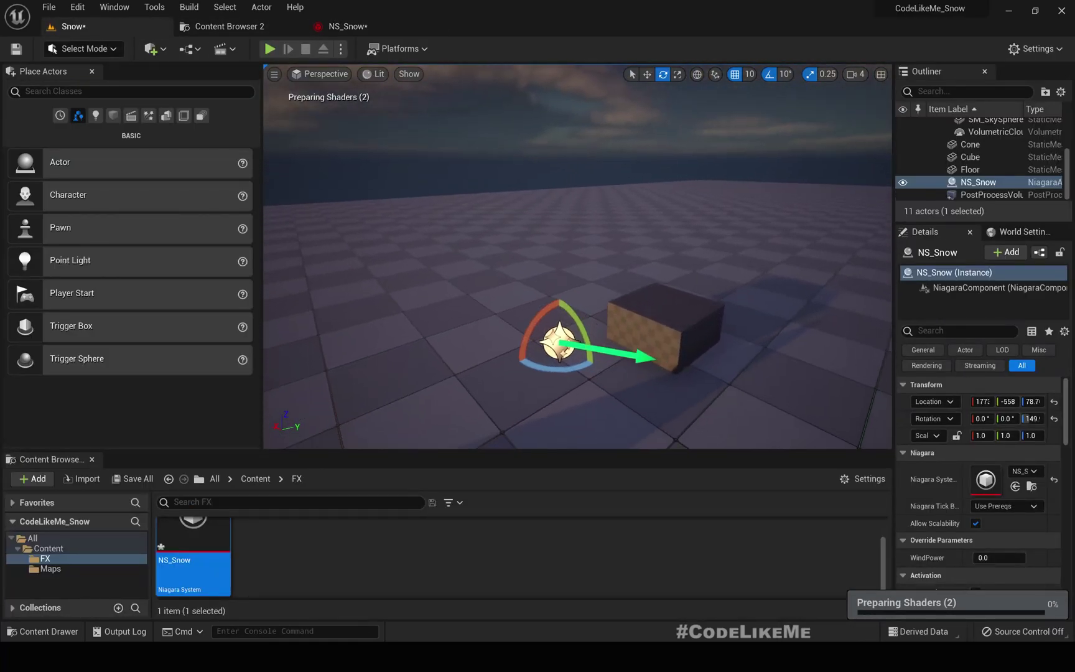
pyautogui.moveTo(578, 256); pyautogui.dragTo(491, 258, button='right')
pyautogui.rightClick(966, 182)
pyautogui.click(971, 170)
pyautogui.click(646, 331)
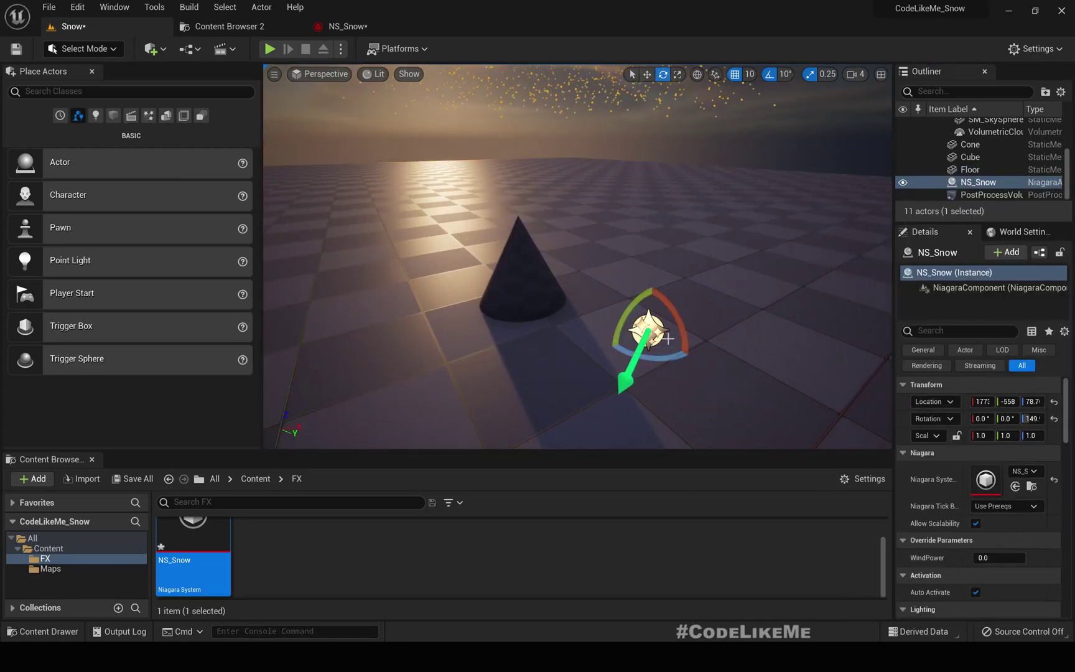
# Delete the NS_Snow actor from the Snow level.
pyautogui.moveTo(647, 331); pyautogui.dragTo(436, 277, button='right')
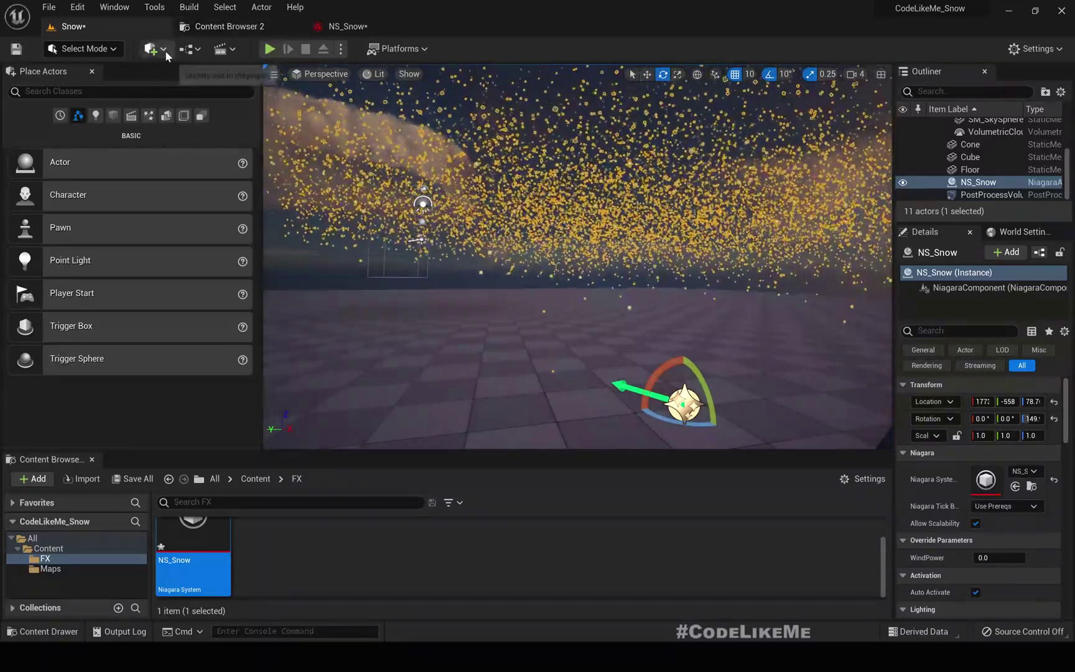
pyautogui.click(192, 49)
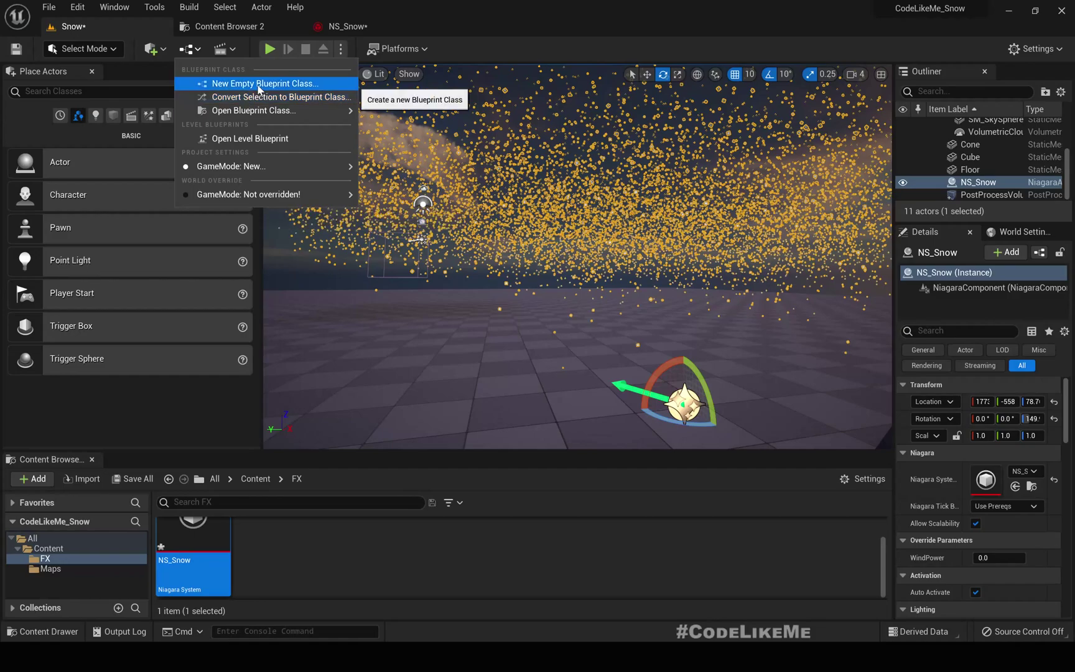
pyautogui.moveTo(612, 336); pyautogui.dragTo(654, 364, button='right')
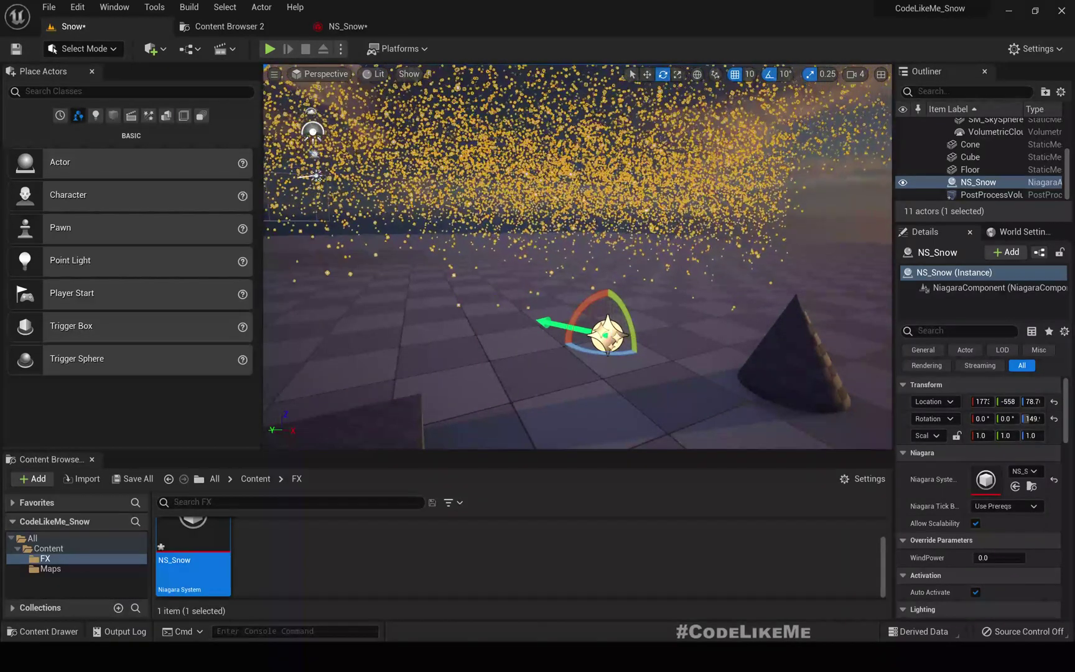
pyautogui.press('Delete')
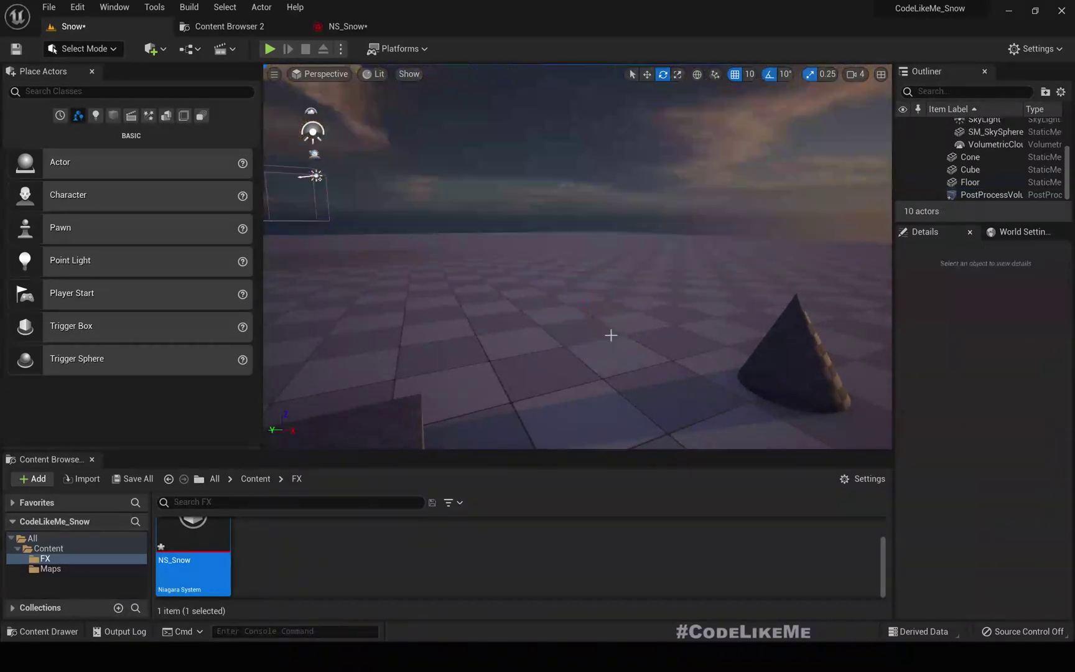
# Create an Actor Blueprint class named BP_Snow in the Content folder and open it for editing.
pyautogui.click(62, 549)
pyautogui.rightClick(393, 551)
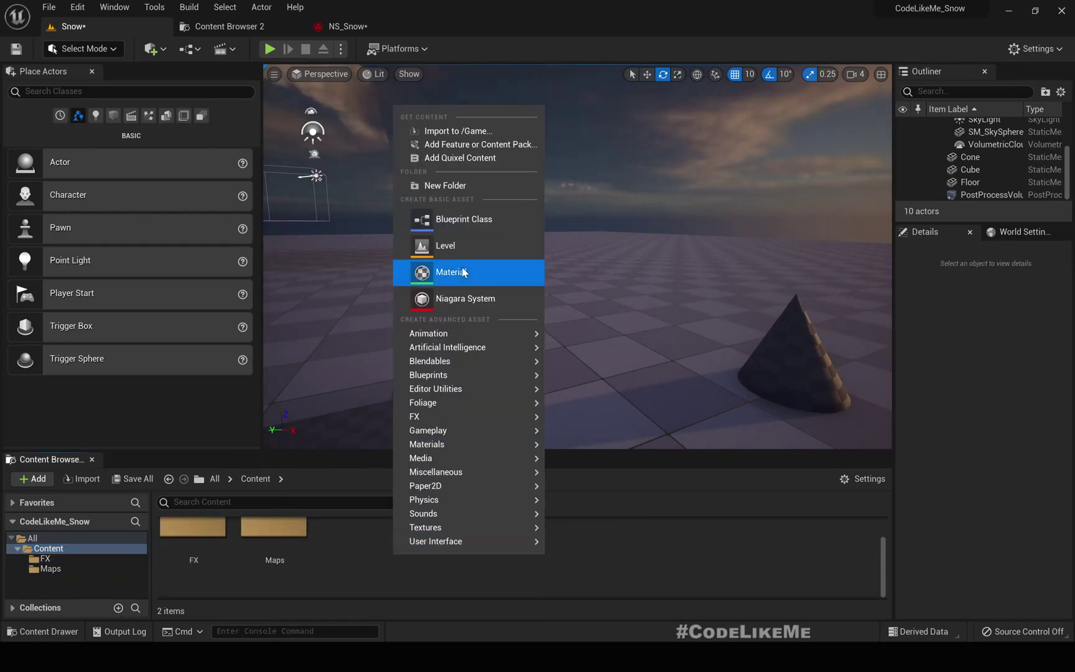
pyautogui.click(453, 222)
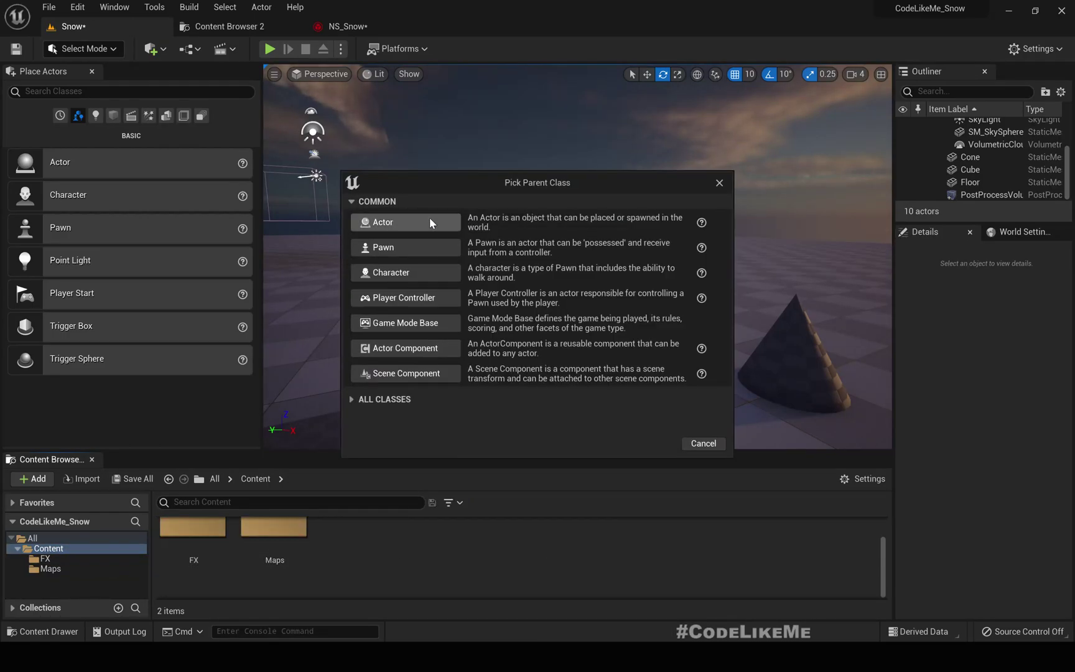
pyautogui.click(430, 220)
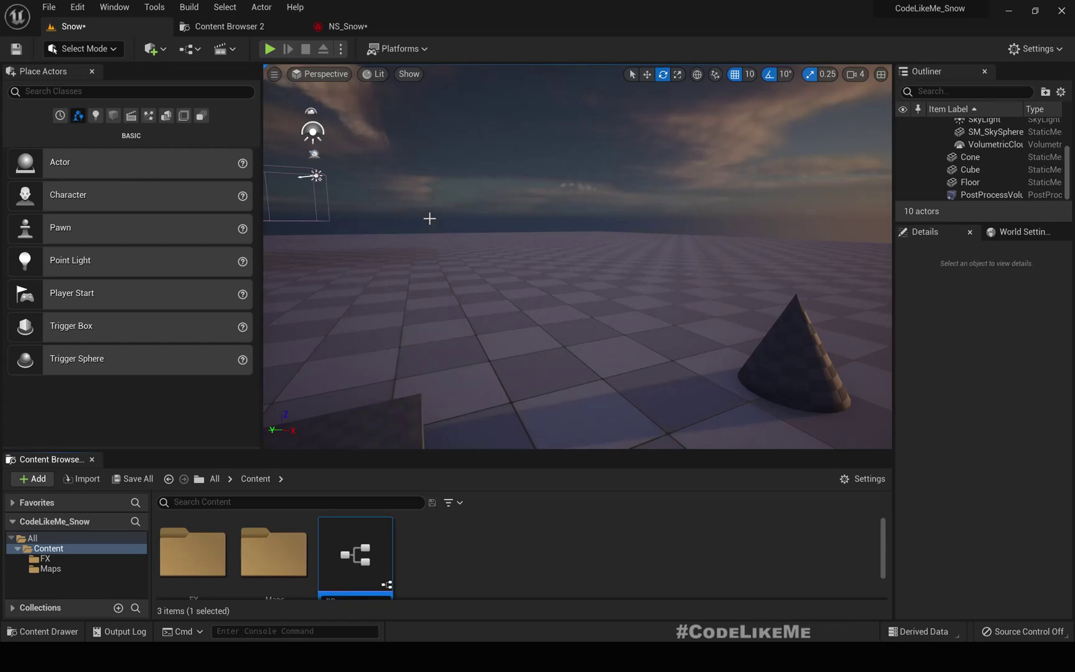
pyautogui.scroll(-1, 555, 528)
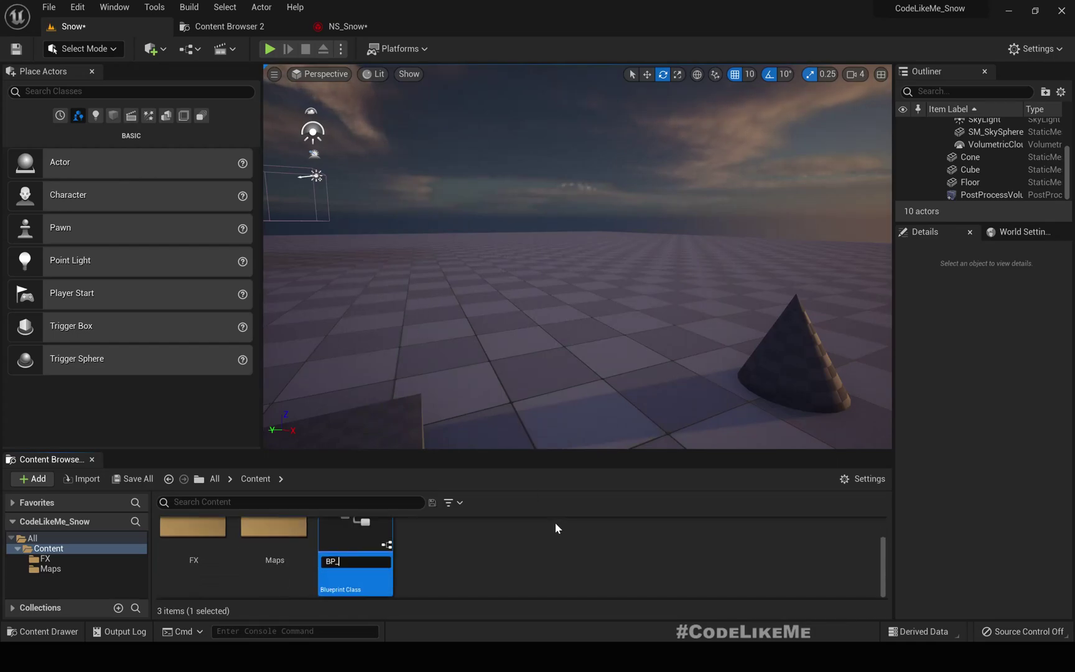
pyautogui.write('BP_Snow')
pyautogui.press('Return')
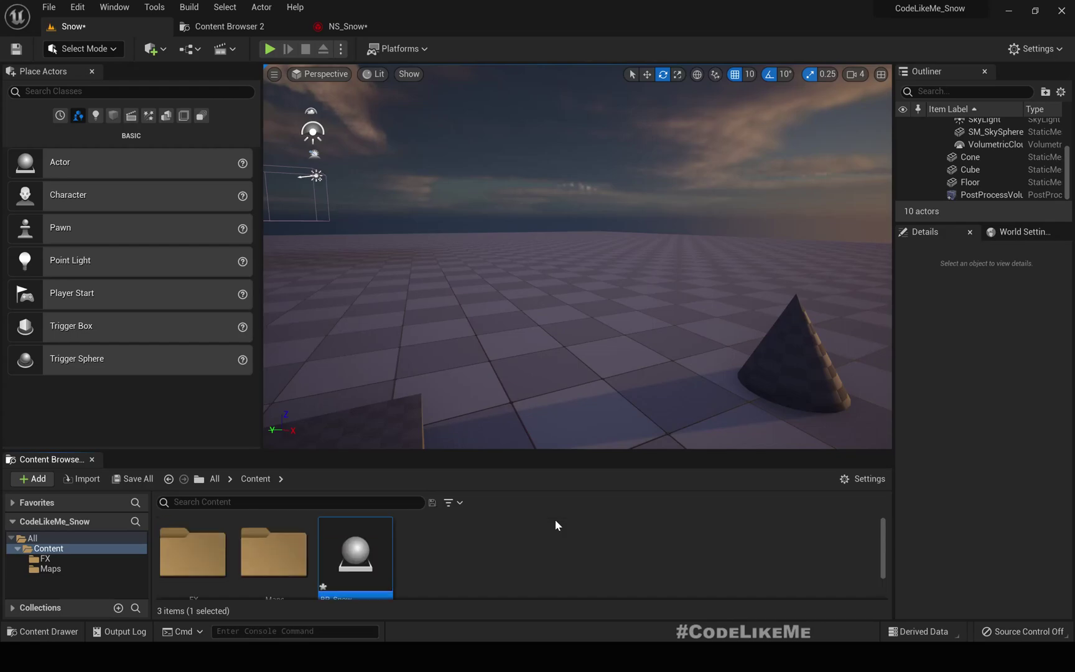
pyautogui.press('Return')
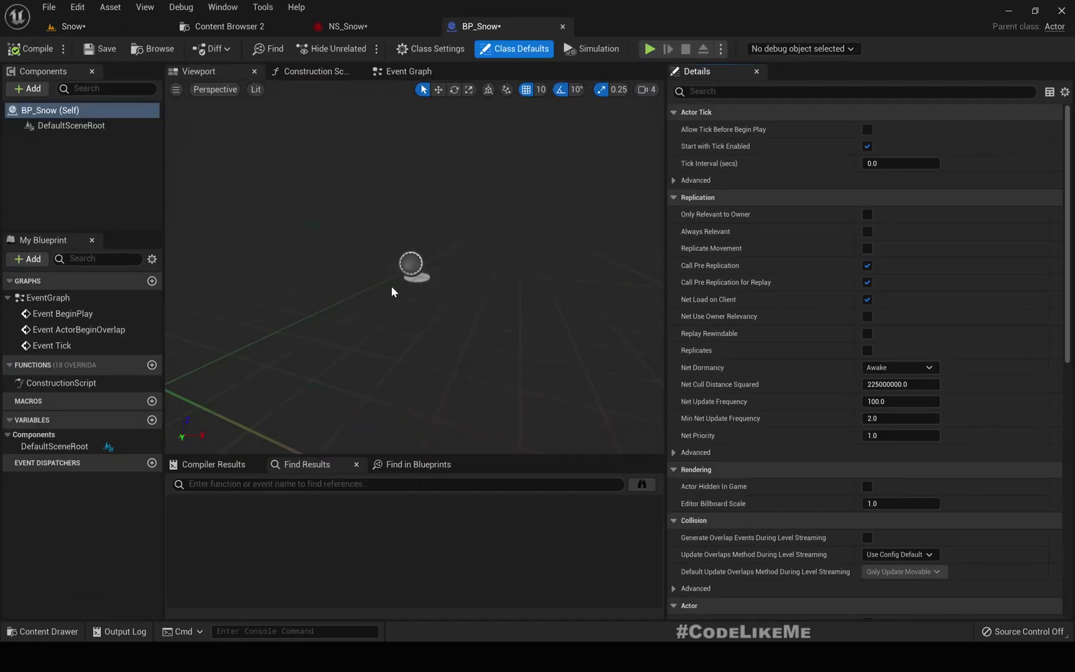
# Add a Niagara Particle System component to BP_Snow with NS_Snow as its system asset, and compile.
pyautogui.click(31, 89)
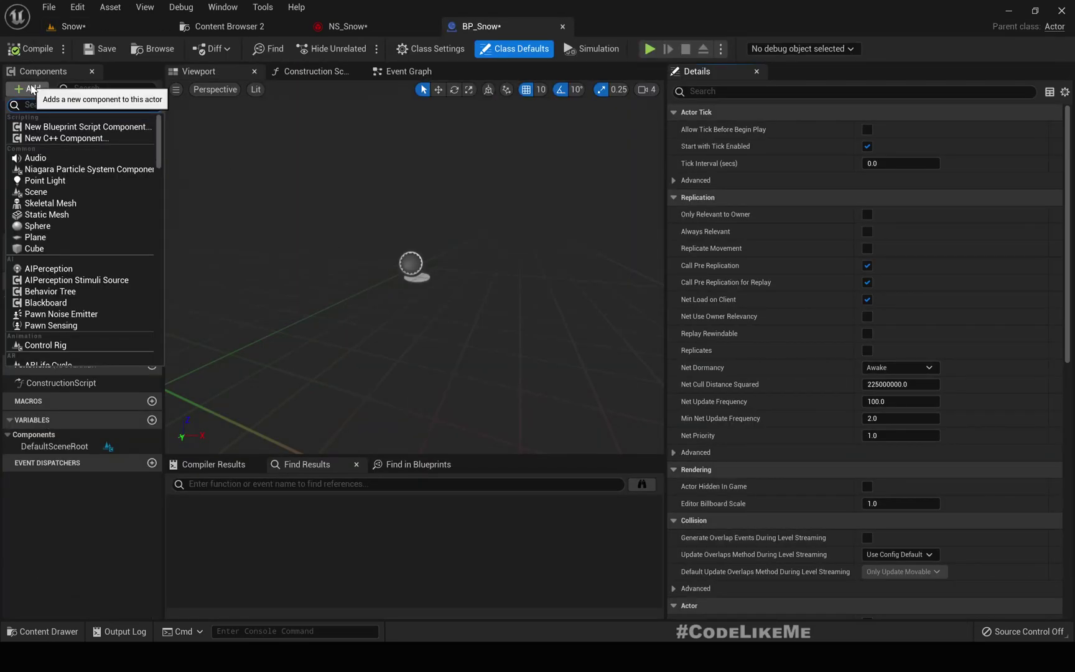
pyautogui.write('niagar')
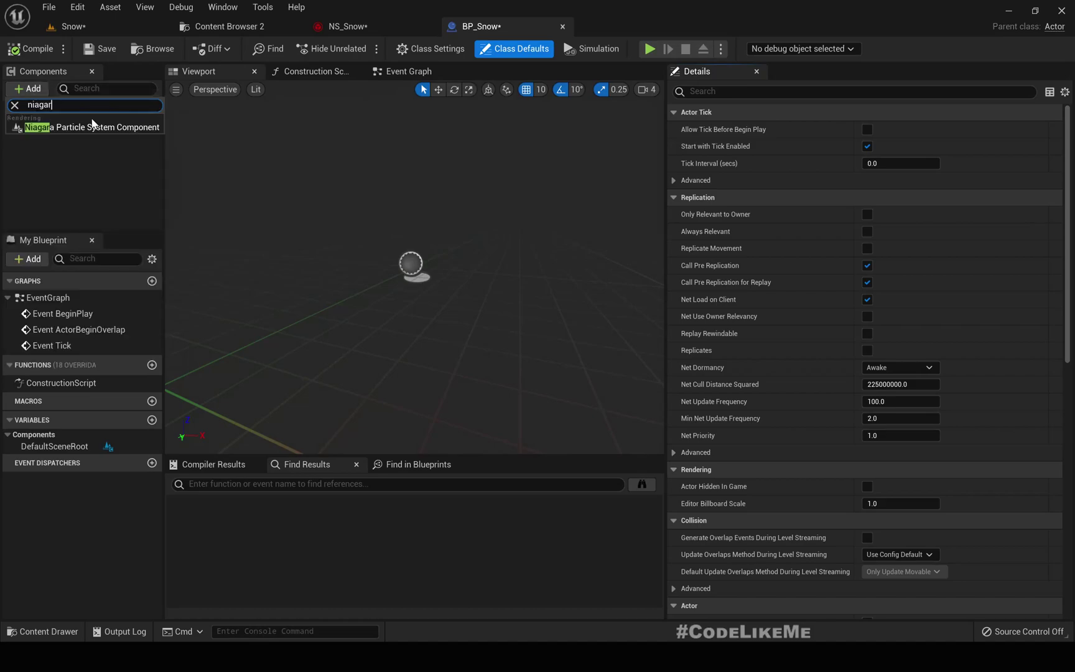
pyautogui.click(92, 127)
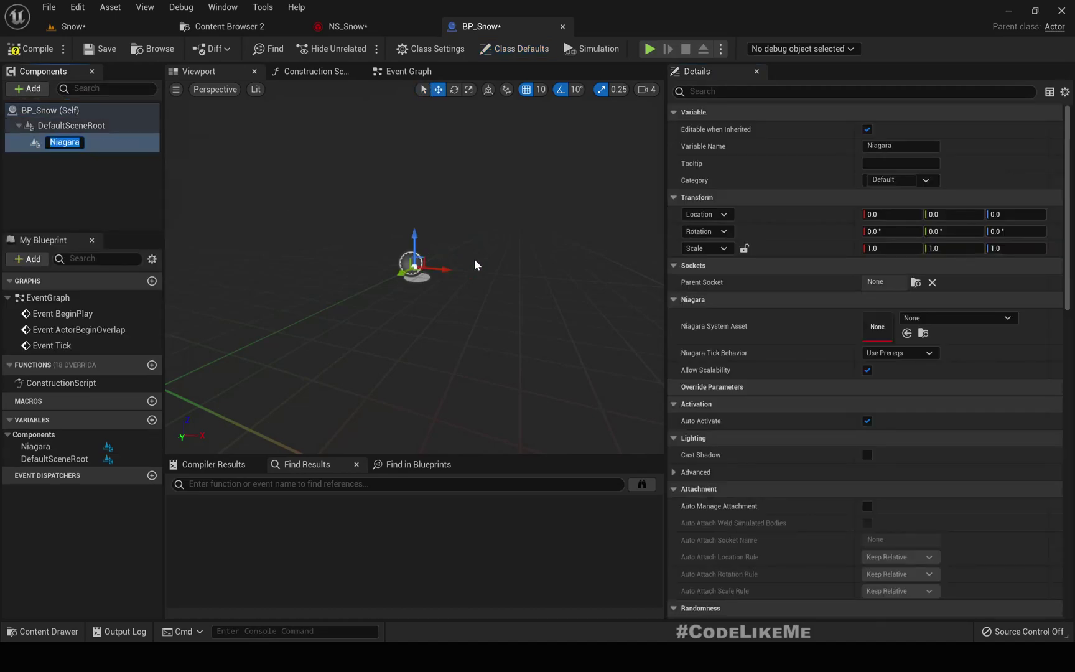
pyautogui.click(912, 325)
pyautogui.click(924, 462)
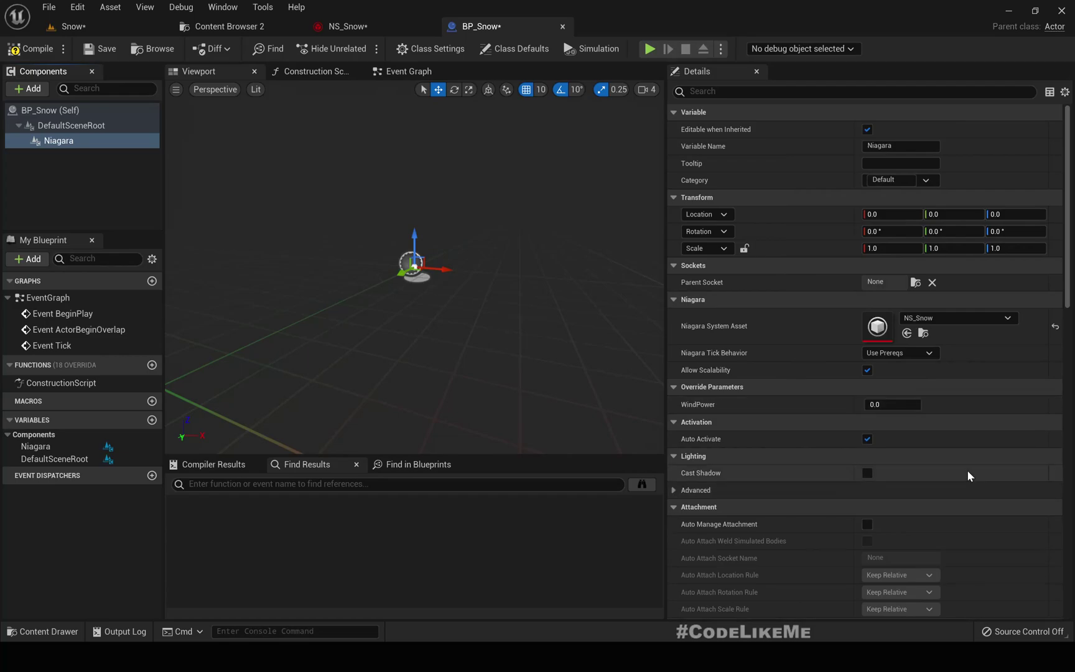
pyautogui.moveTo(363, 212); pyautogui.dragTo(369, 192, button='right')
pyautogui.click(30, 49)
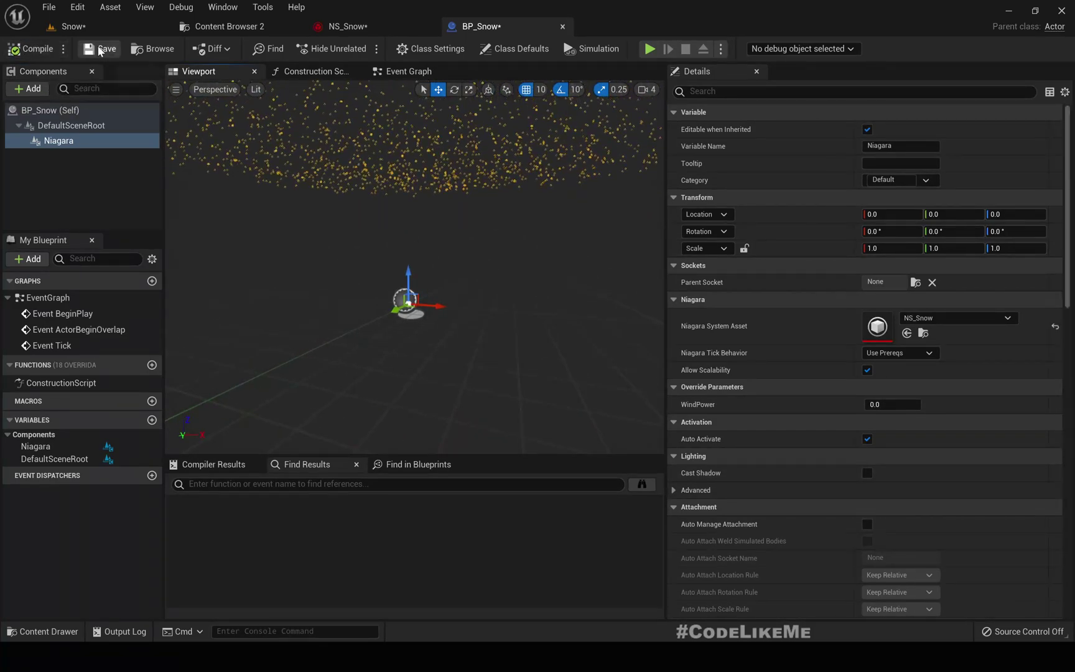
# Look around the Snow level and review the Acceleration Force settings in the NS_Snow system.
pyautogui.click(100, 26)
pyautogui.moveTo(518, 341); pyautogui.dragTo(519, 341)
pyautogui.moveTo(519, 341); pyautogui.dragTo(519, 364, button='right')
pyautogui.press('d')
pyautogui.press('w')
pyautogui.moveTo(504, 334); pyautogui.dragTo(506, 309)
pyautogui.press('d')
pyautogui.moveTo(613, 302); pyautogui.dragTo(593, 290, button='right')
pyautogui.press('w')
pyautogui.press('s')
pyautogui.click(350, 25)
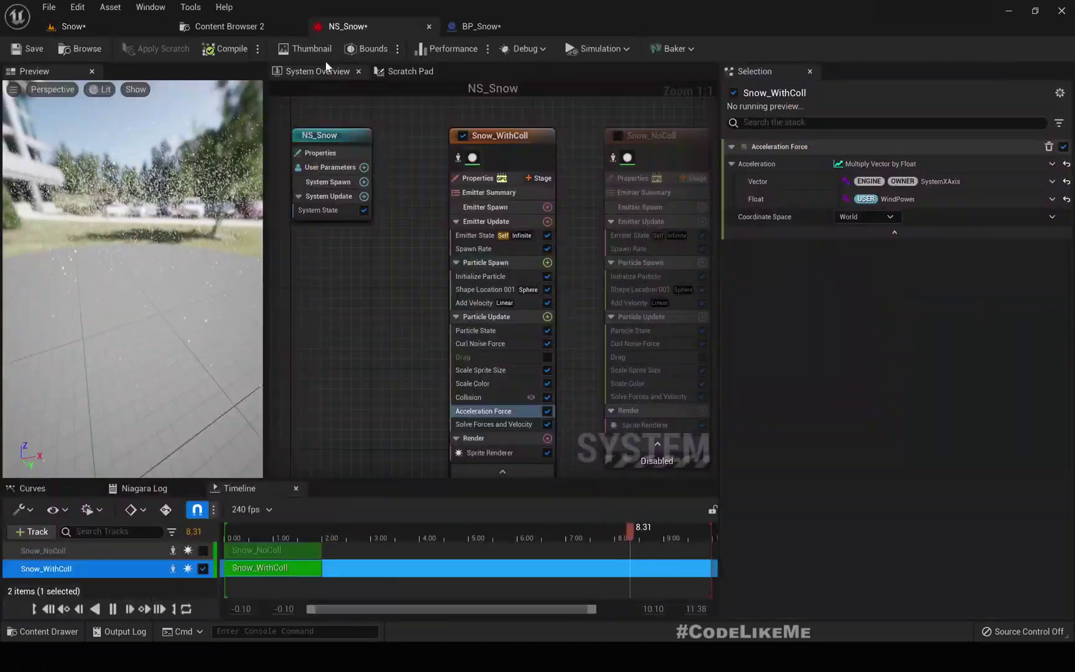
# Add a custom event named ChangeWind to BP_Snow's event graph and place a Niagara component reference beside it.
pyautogui.click(464, 27)
pyautogui.click(73, 205)
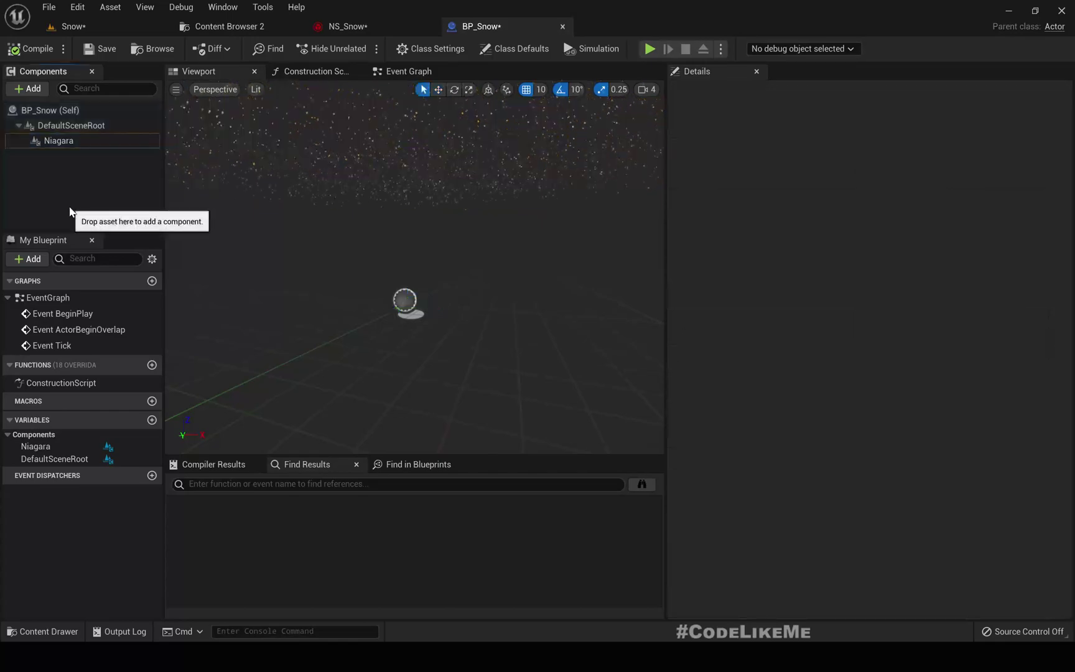
pyautogui.click(45, 143)
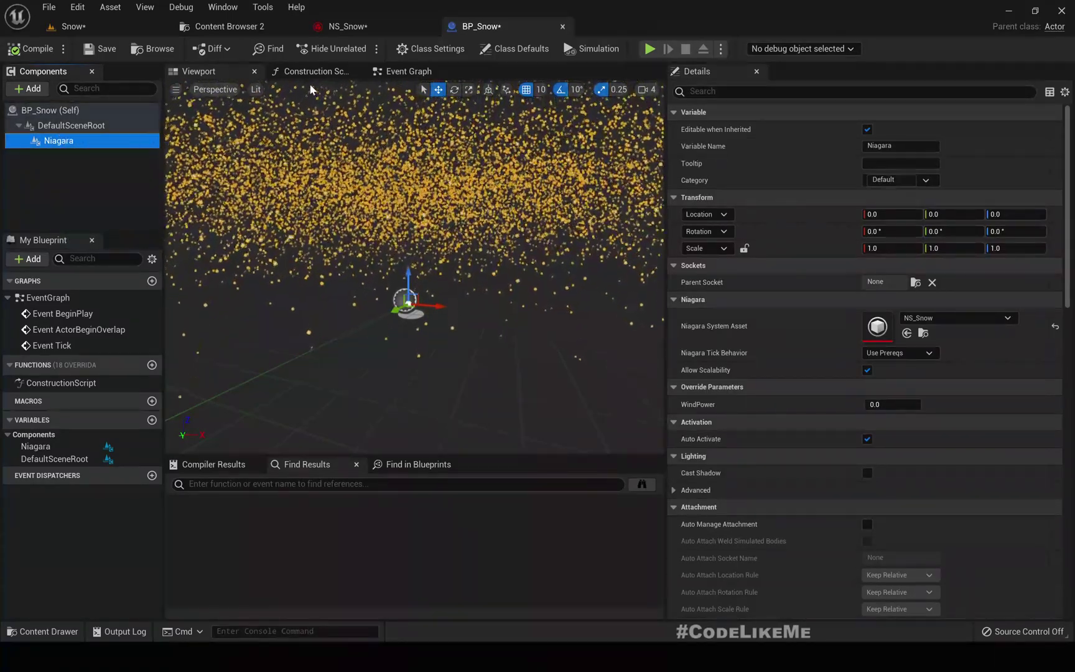
pyautogui.click(405, 71)
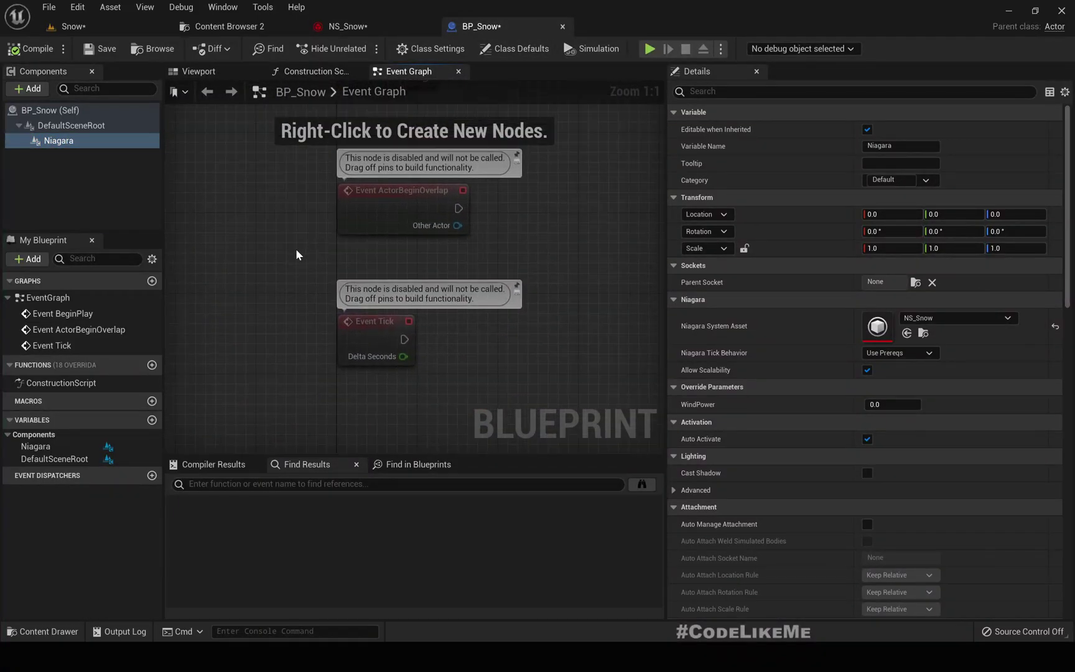
pyautogui.moveTo(297, 247); pyautogui.dragTo(341, 331, button='right')
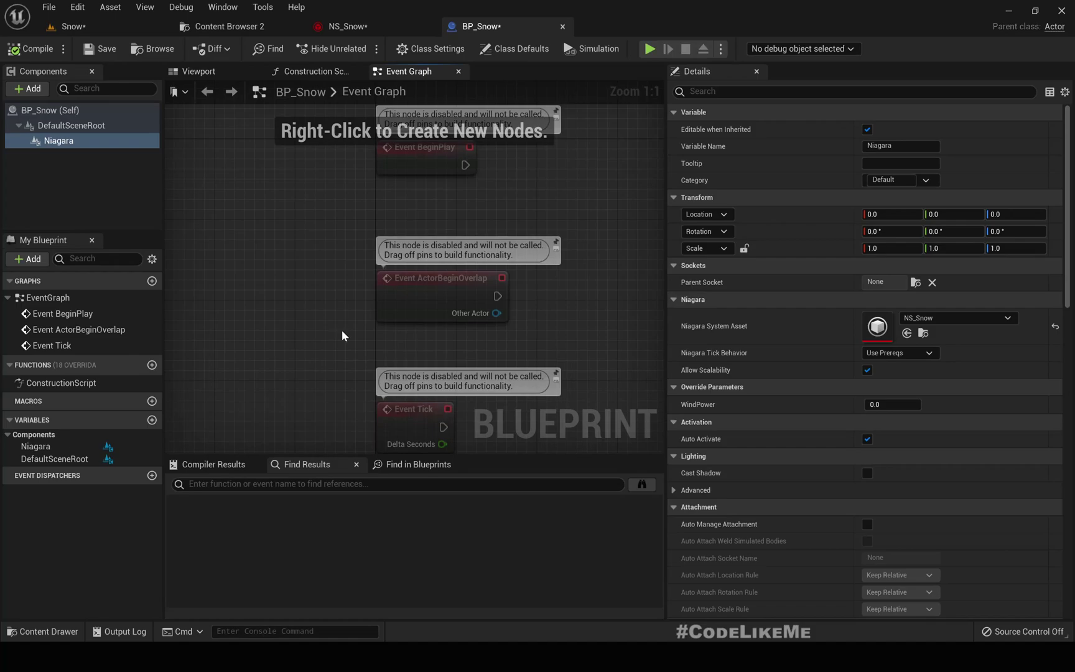
pyautogui.moveTo(301, 341); pyautogui.dragTo(290, 135, button='right')
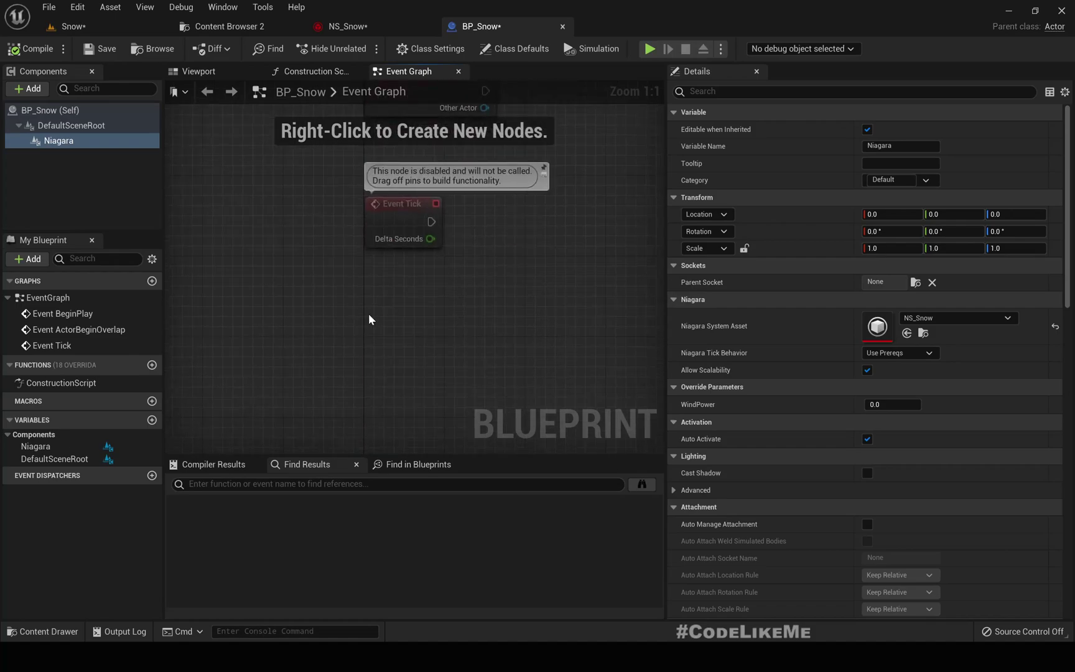
pyautogui.moveTo(369, 313); pyautogui.dragTo(354, 366, button='right')
pyautogui.rightClick(354, 366)
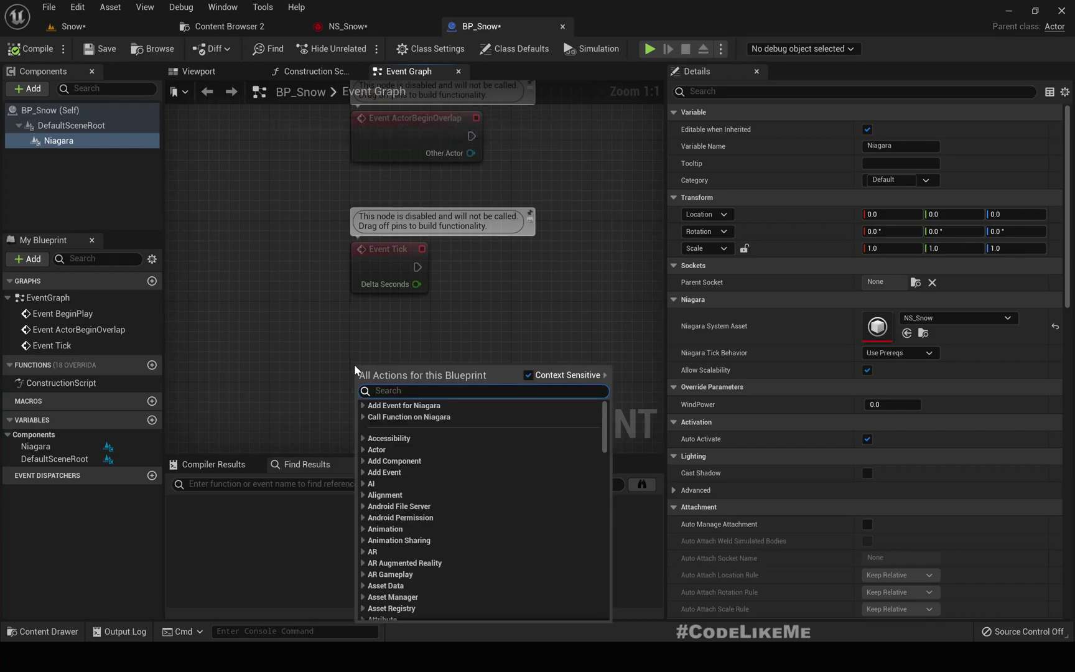
pyautogui.write('custom')
pyautogui.press('Return')
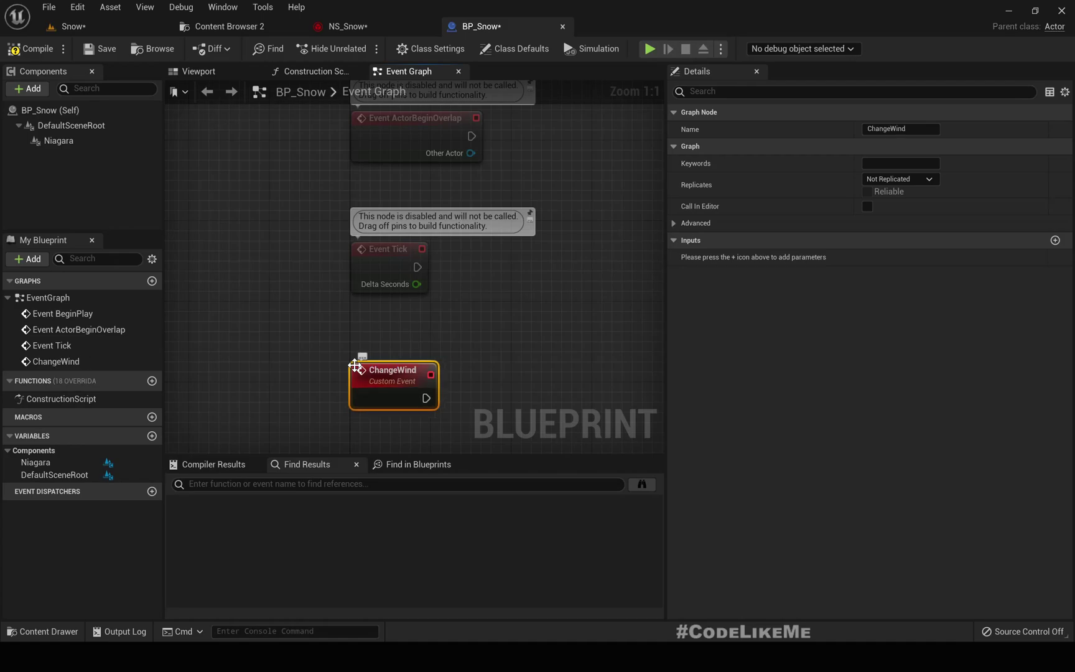
pyautogui.moveTo(497, 386); pyautogui.dragTo(393, 324, button='right')
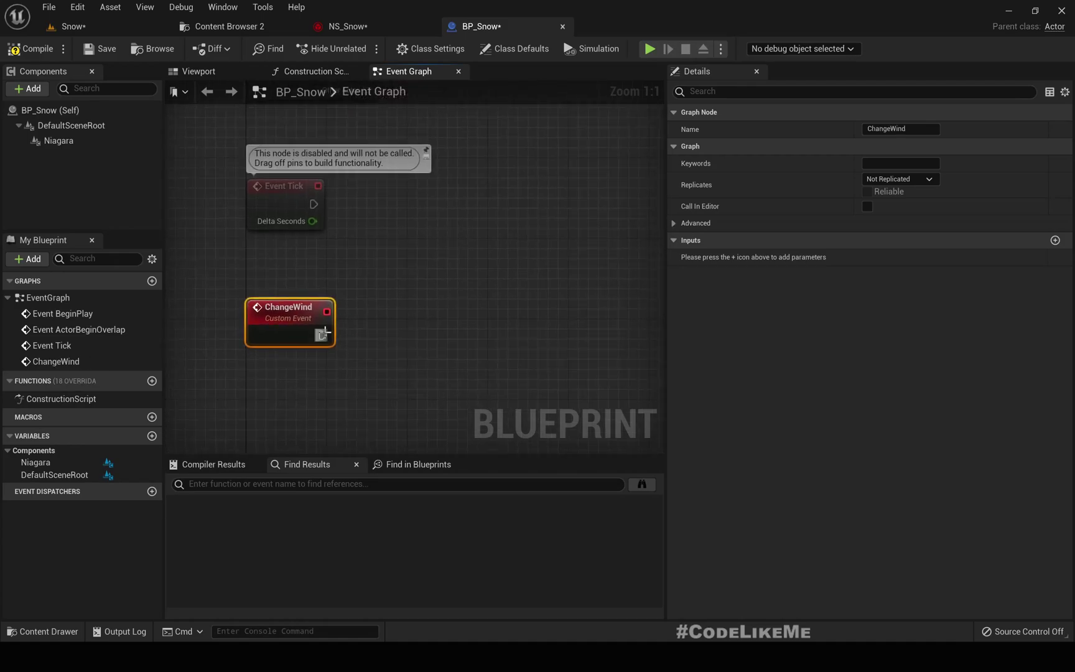
pyautogui.moveTo(59, 140); pyautogui.dragTo(341, 390)
pyautogui.moveTo(521, 410); pyautogui.dragTo(521, 410)
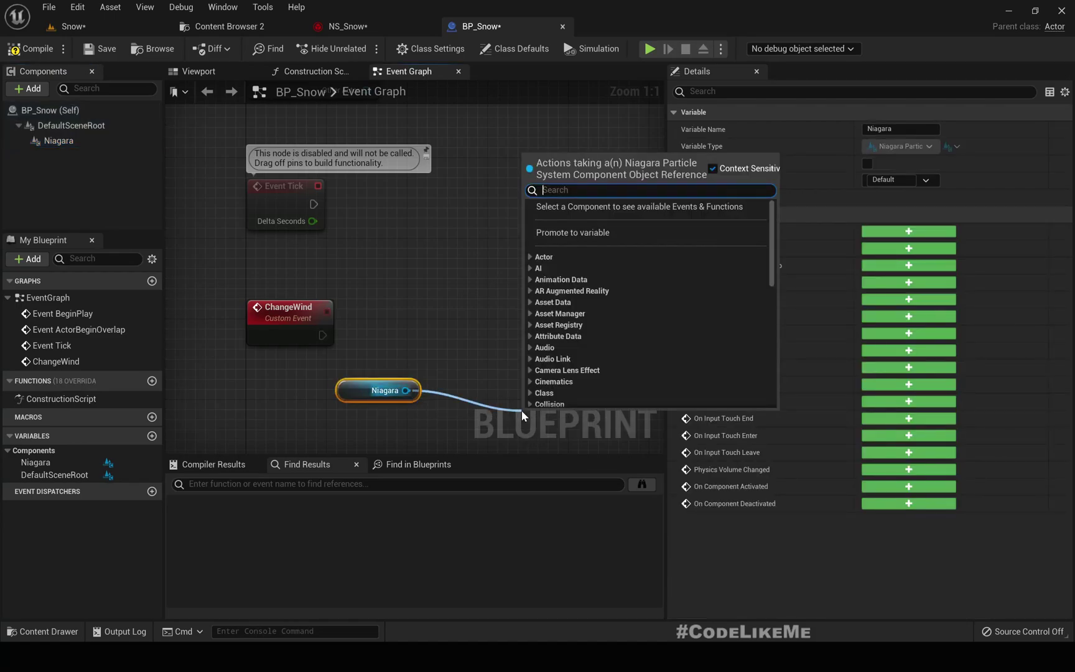
pyautogui.write('set user')
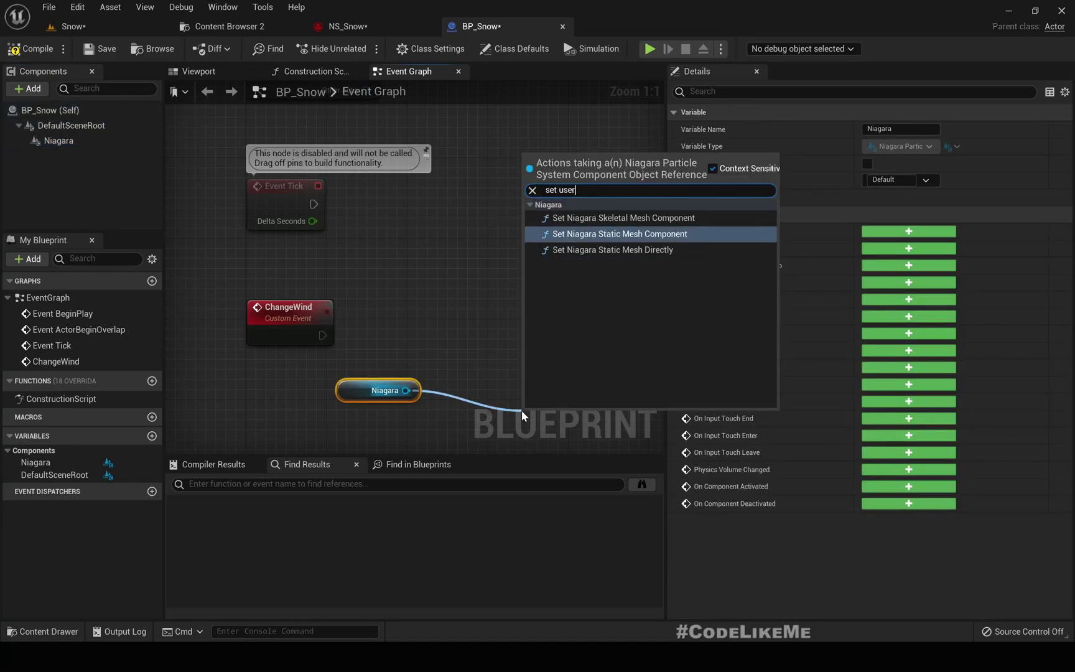
pyautogui.press('BackSpace')
pyautogui.press('BackSpace')
pyautogui.press('BackSpace')
pyautogui.press('BackSpace')
pyautogui.write('para')
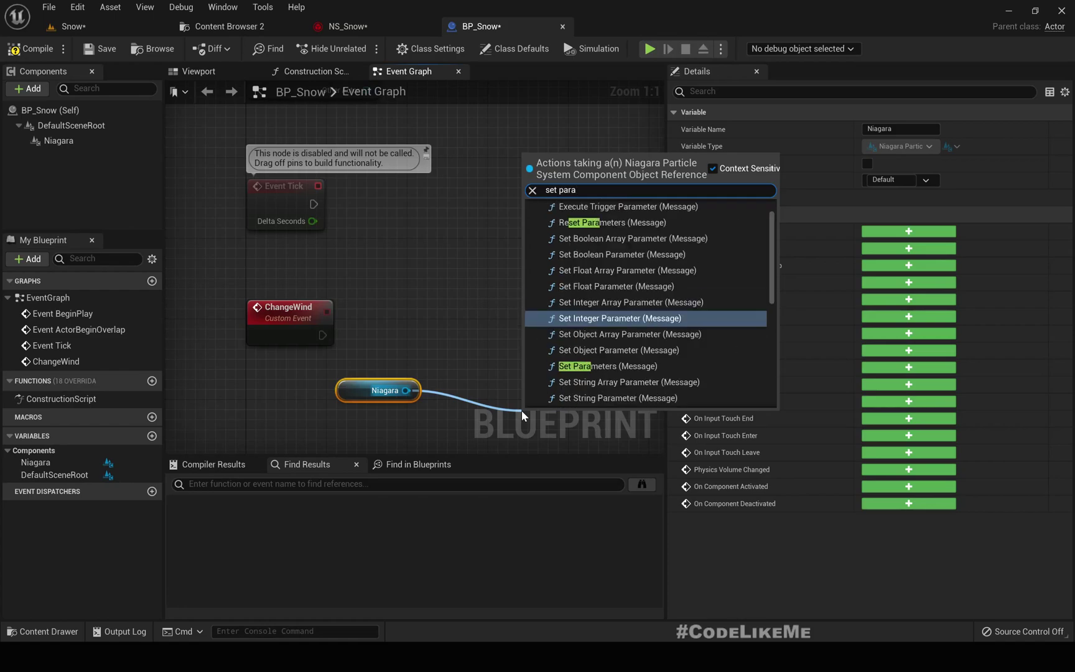
pyautogui.write('meter as')
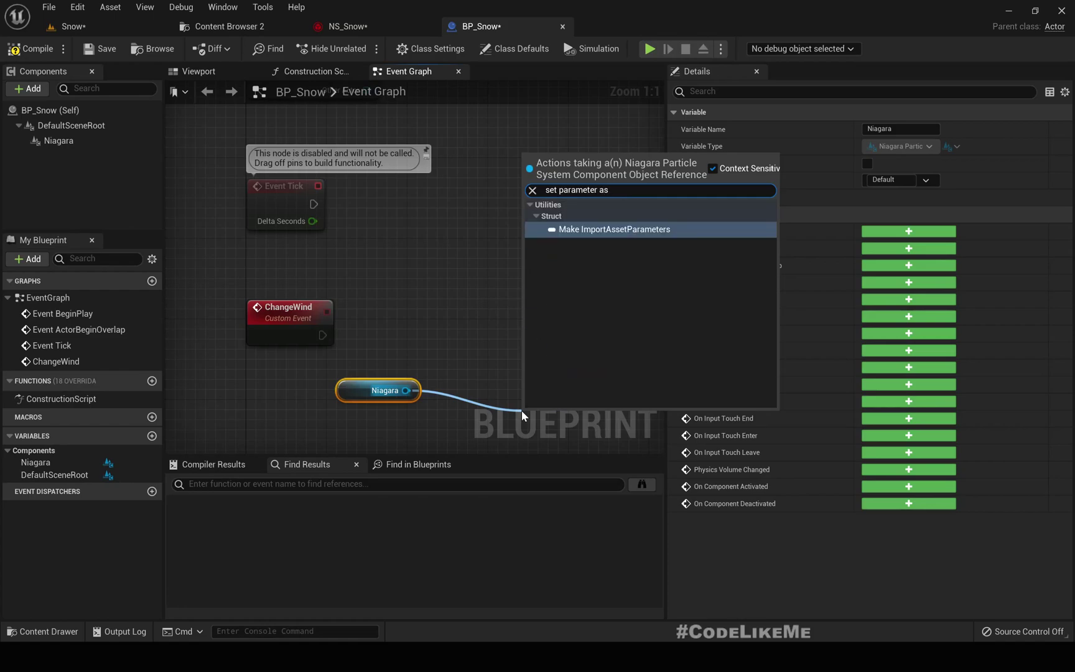
pyautogui.write('g')
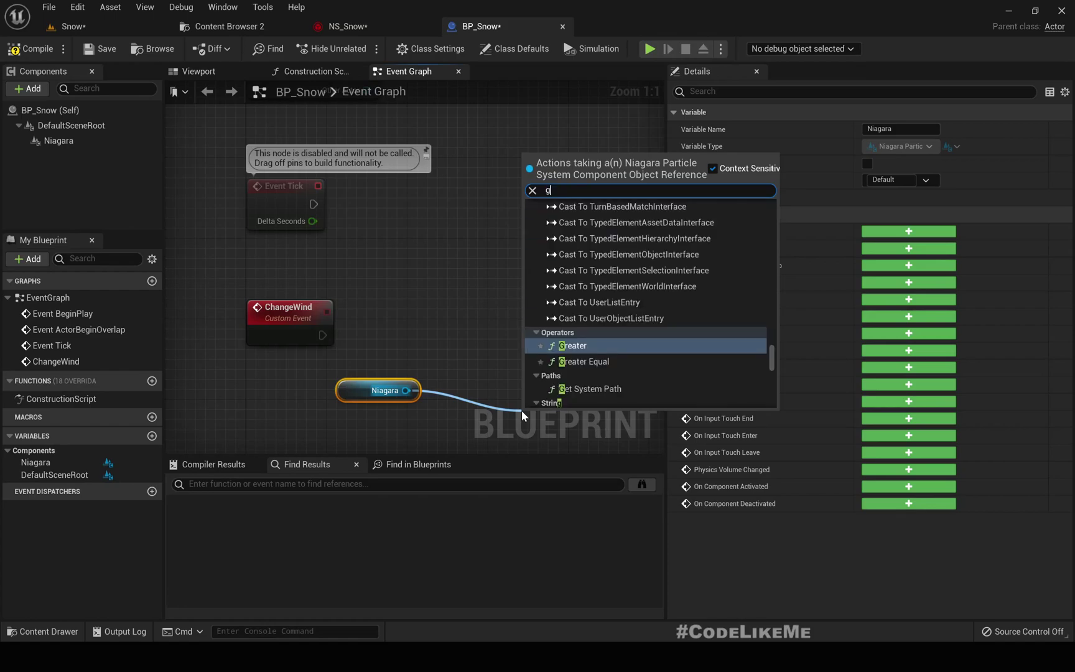
pyautogui.write('et niagara')
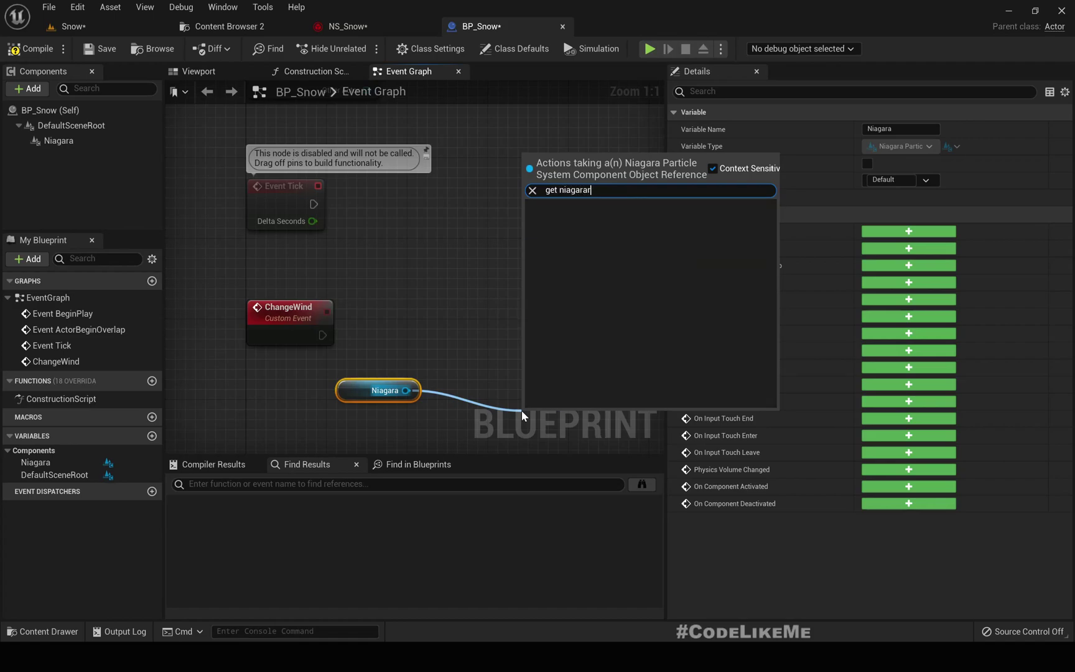
pyautogui.write('c')
pyautogui.press('BackSpace')
pyautogui.write('s')
pyautogui.press('BackSpace')
pyautogui.write('y')
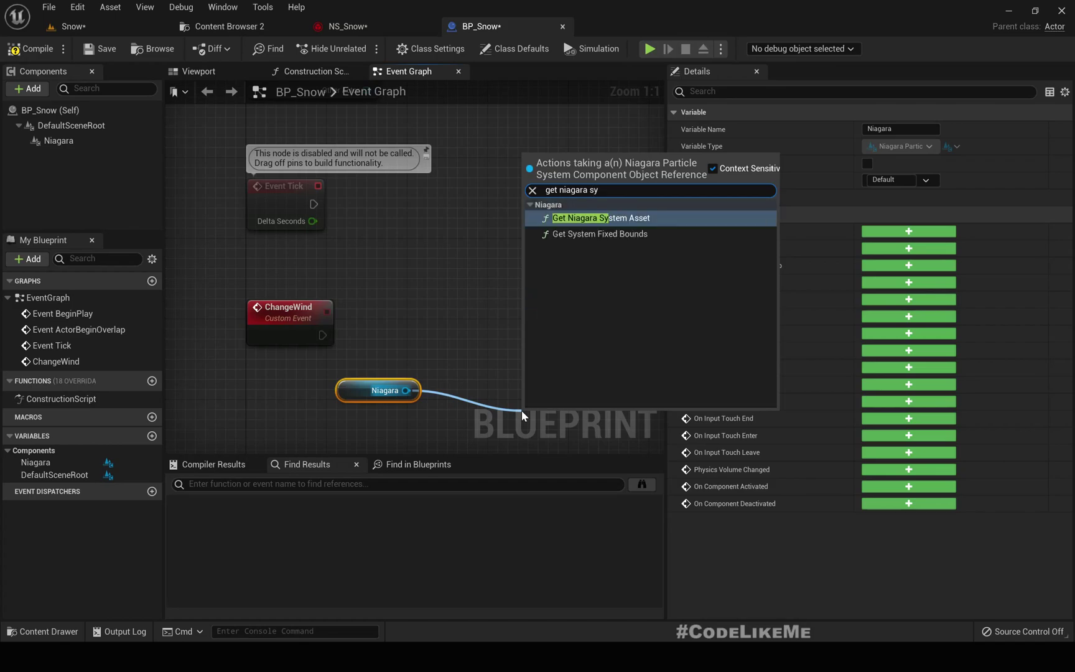
pyautogui.click(490, 323)
# Add a Set Niagara Variable (Float) node targeting the Niagara reference and connect its execution to the ChangeWind event.
pyautogui.moveTo(491, 362); pyautogui.dragTo(352, 262, button='right')
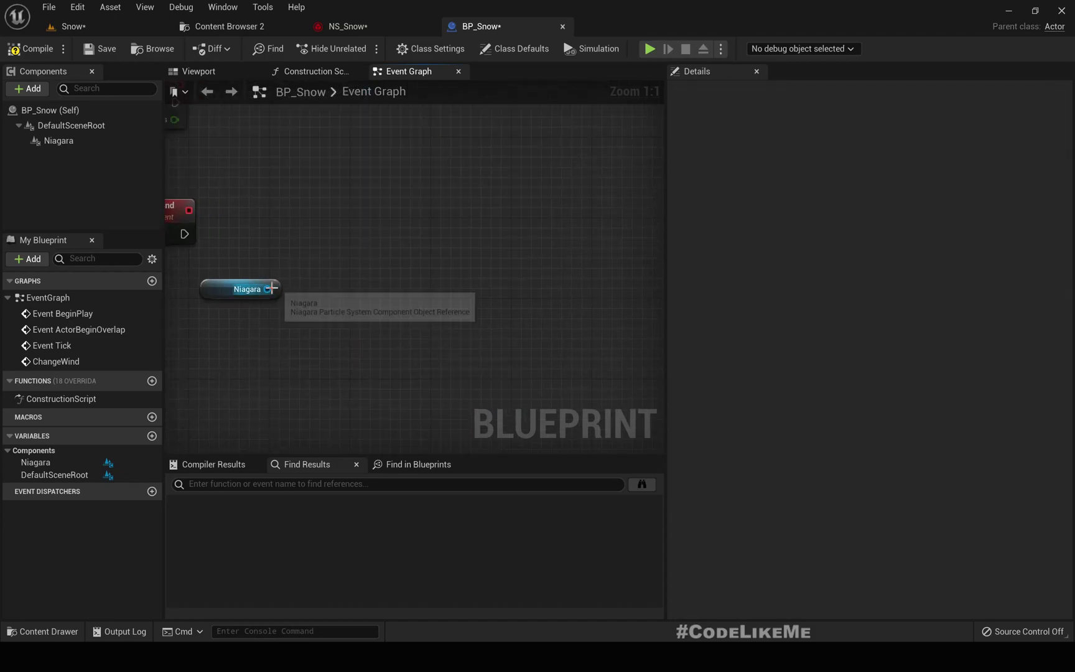
pyautogui.moveTo(268, 289); pyautogui.dragTo(312, 297)
pyautogui.write('float')
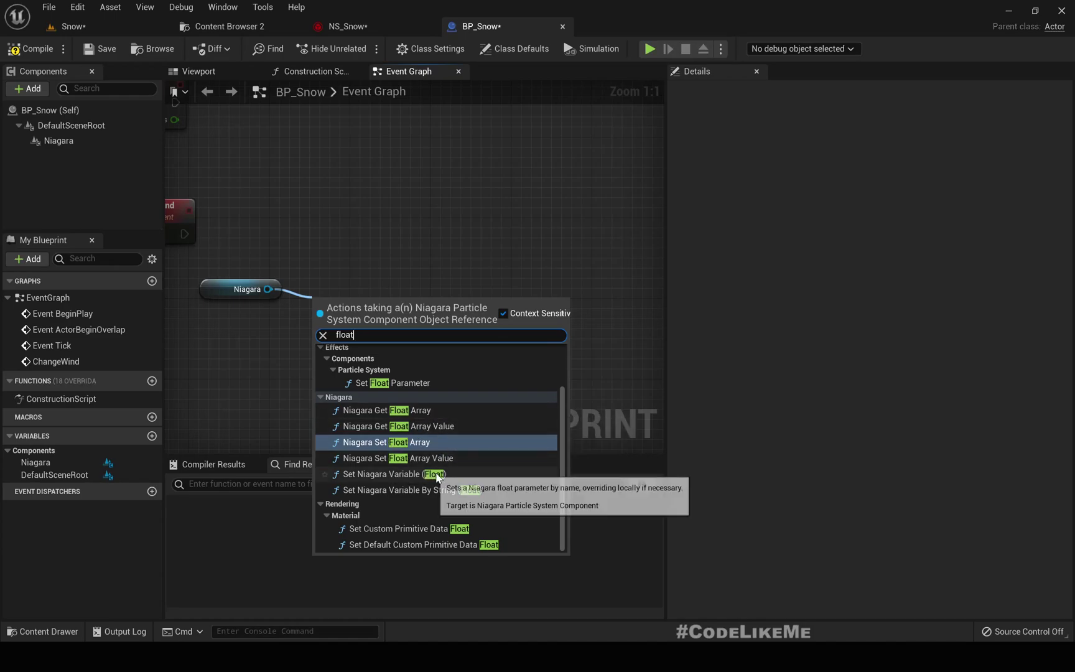
pyautogui.click(408, 473)
pyautogui.moveTo(404, 313); pyautogui.dragTo(484, 263)
pyautogui.moveTo(340, 379); pyautogui.dragTo(455, 388, button='right')
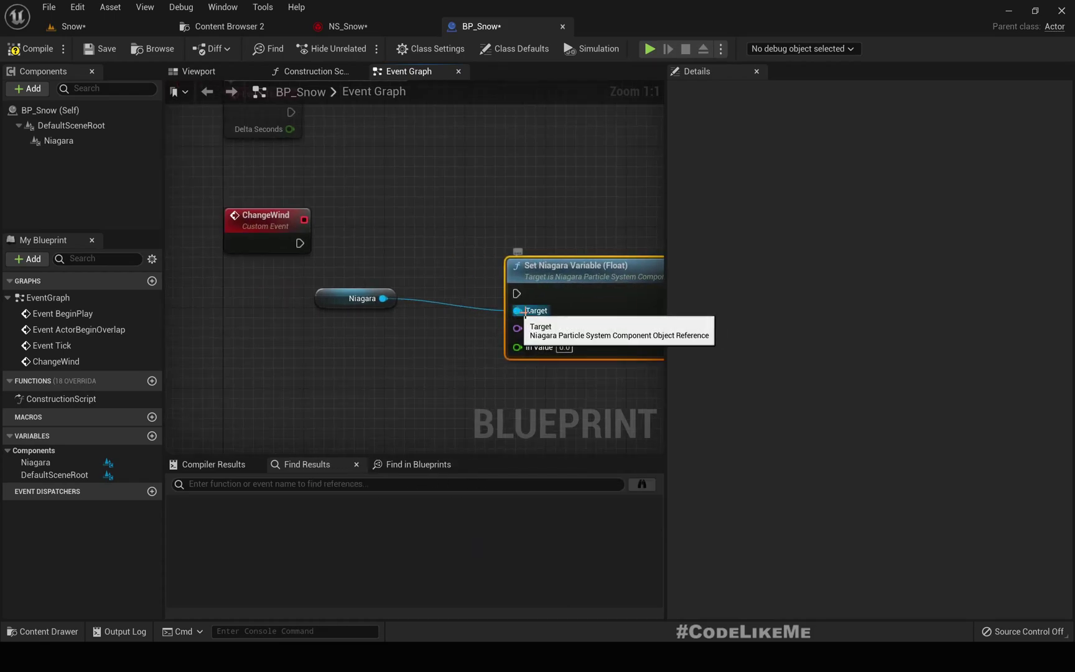
pyautogui.moveTo(517, 293); pyautogui.dragTo(300, 244)
pyautogui.moveTo(586, 294); pyautogui.dragTo(584, 244)
# Set the In Variable Name of the Set Niagara Variable (Float) node to User.WindPower, checking the parameter name in NS_Snow.
pyautogui.click(593, 280)
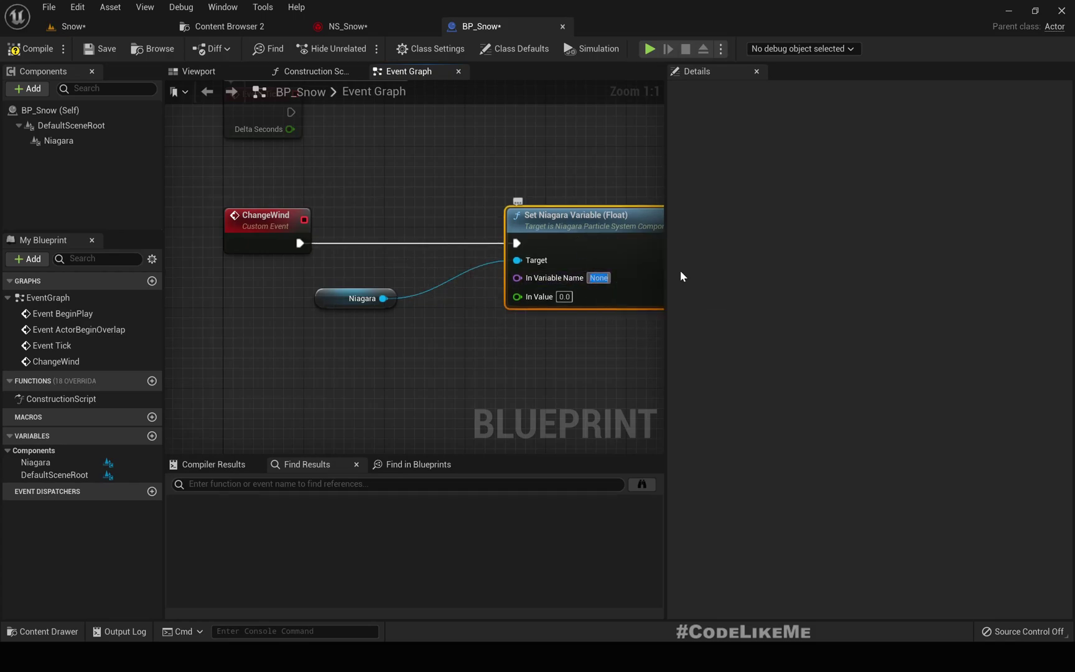
pyautogui.click(348, 26)
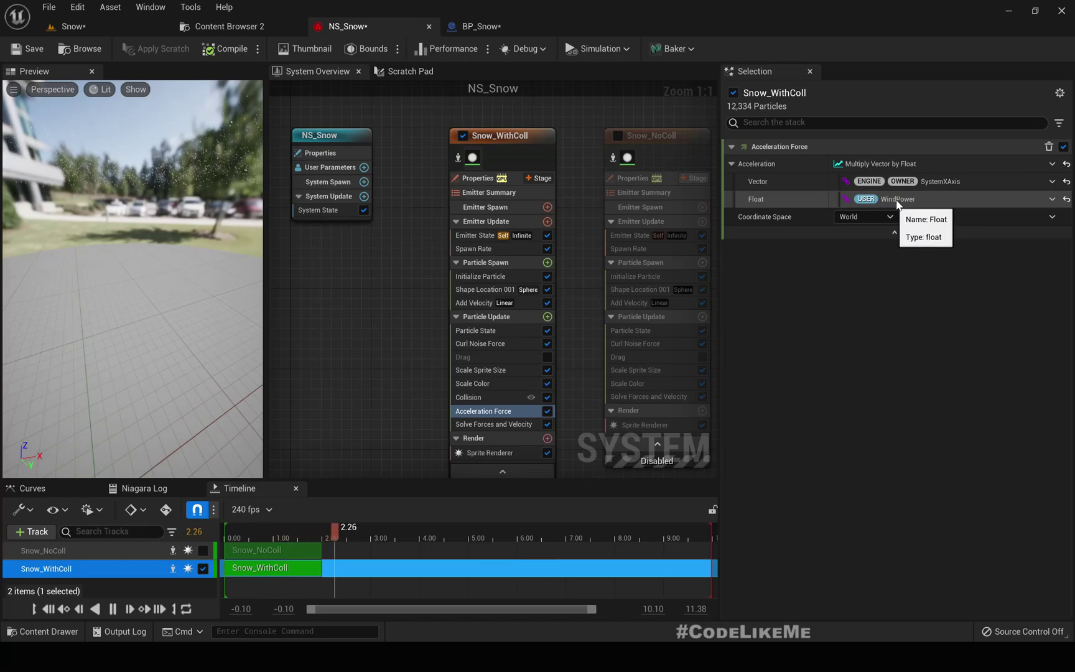
pyautogui.click(492, 27)
pyautogui.click(599, 278)
pyautogui.write('User.WindPower')
pyautogui.press('Return')
# Add a Random Float in Range node feeding the In Value of Set Niagara Variable (Float), placed below the Niagara reference.
pyautogui.moveTo(455, 315); pyautogui.dragTo(401, 305, button='right')
pyautogui.moveTo(463, 298); pyautogui.dragTo(426, 347)
pyautogui.write('random')
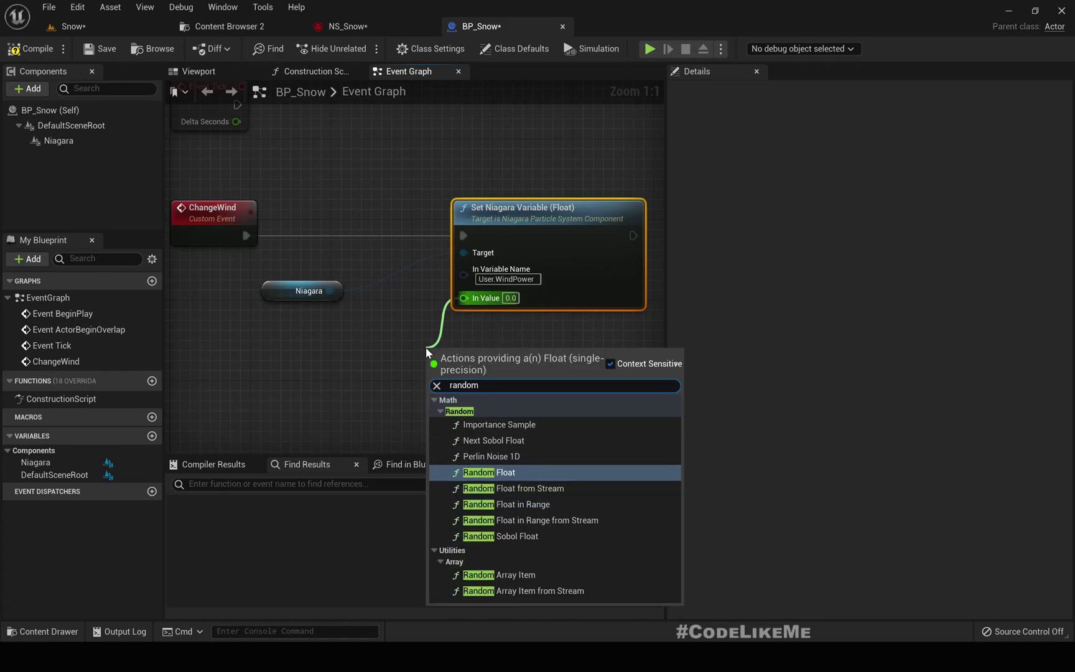
pyautogui.press('Up')
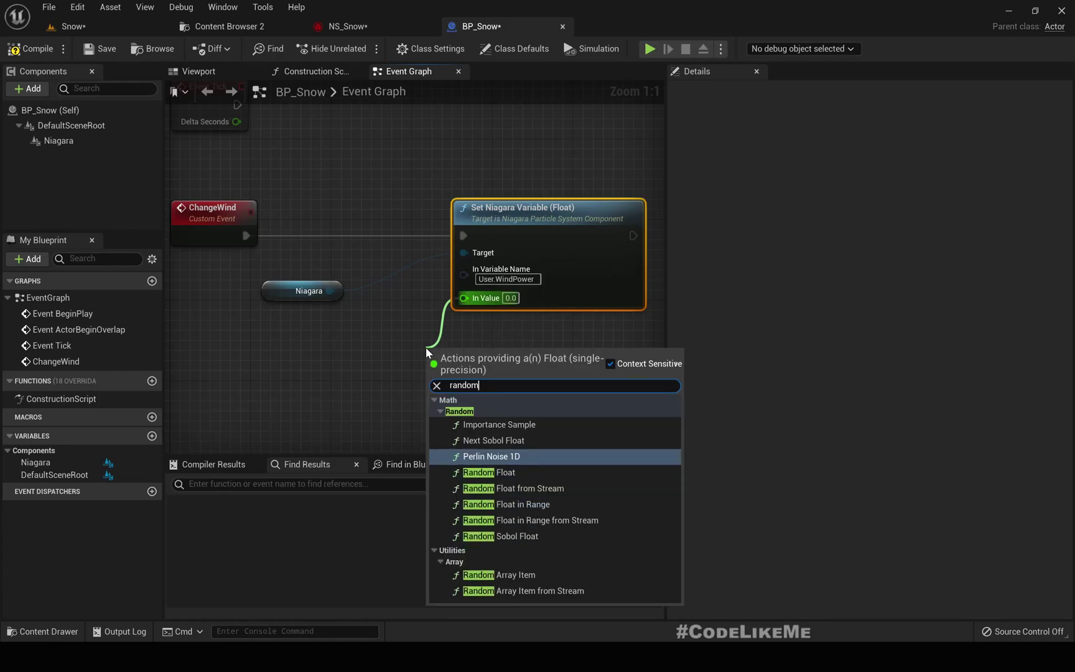
pyautogui.press('Down')
pyautogui.press('Down')
pyautogui.press('Down')
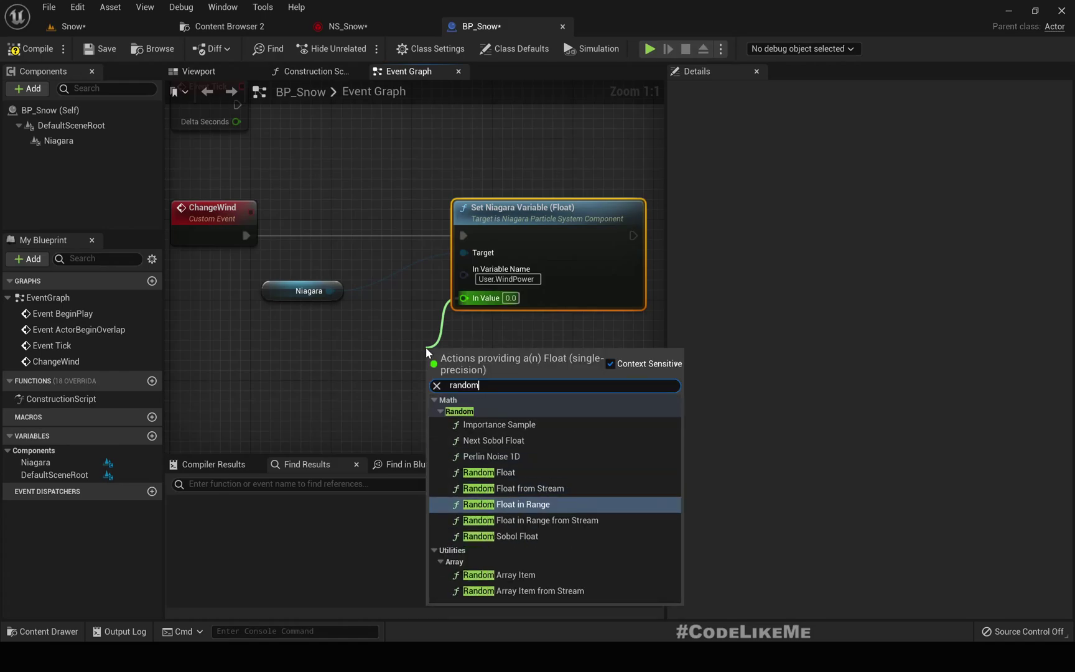
pyautogui.press('Return')
pyautogui.moveTo(487, 369); pyautogui.dragTo(326, 379)
pyautogui.moveTo(350, 362); pyautogui.dragTo(418, 324, button='right')
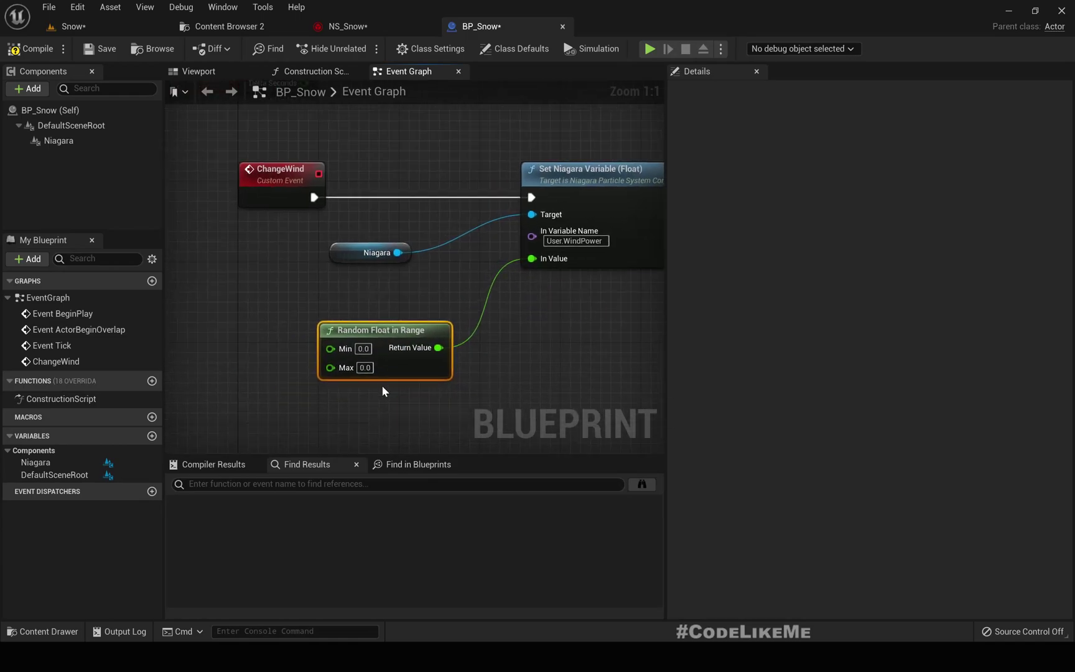
# Set the Random Float in Range node that feeds In Value to Min -30 and Max 30.
pyautogui.click(363, 348)
pyautogui.write('-10')
pyautogui.press('Tab')
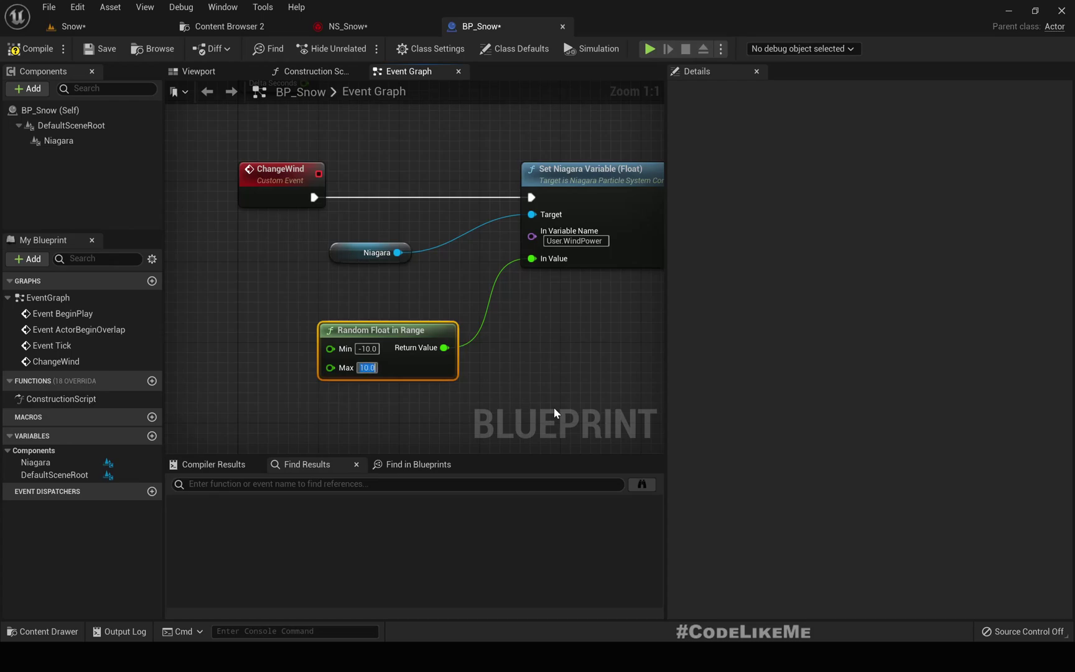
pyautogui.hotkey('shift', 'Tab')
pyautogui.write('-30')
pyautogui.press('Tab')
pyautogui.moveTo(556, 295); pyautogui.dragTo(449, 312, button='right')
pyautogui.scroll(-2, 451, 311)
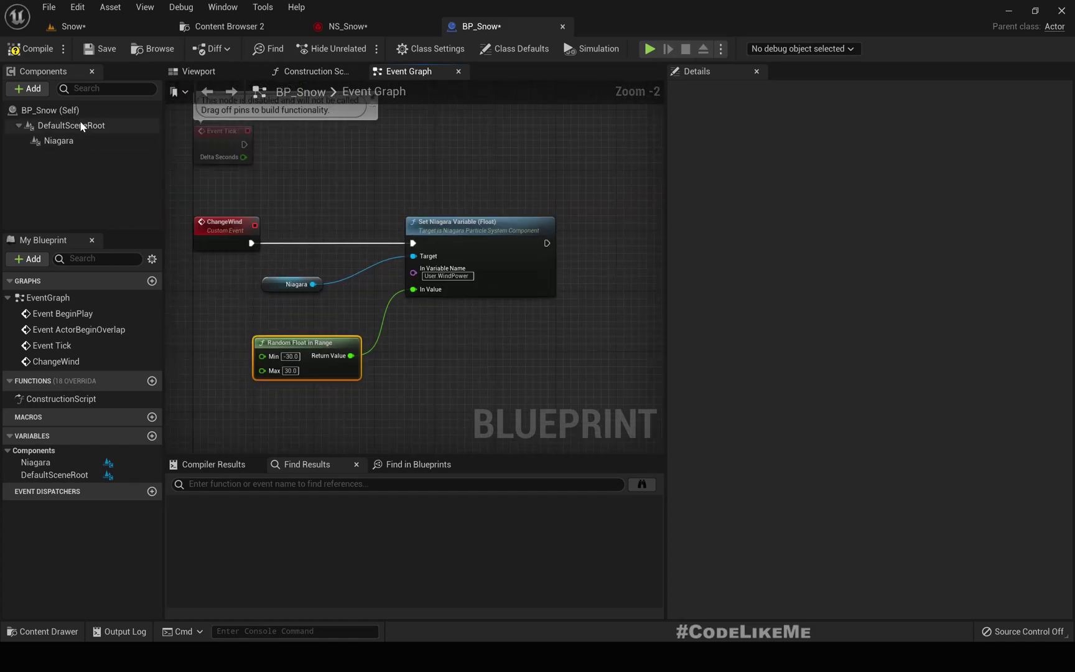
# Add a Delay node to the execution output of the Set Niagara Variable (Float) node.
pyautogui.moveTo(440, 153); pyautogui.dragTo(409, 217, button='right')
pyautogui.scroll(-3, 411, 273)
pyautogui.scroll(2, 411, 273)
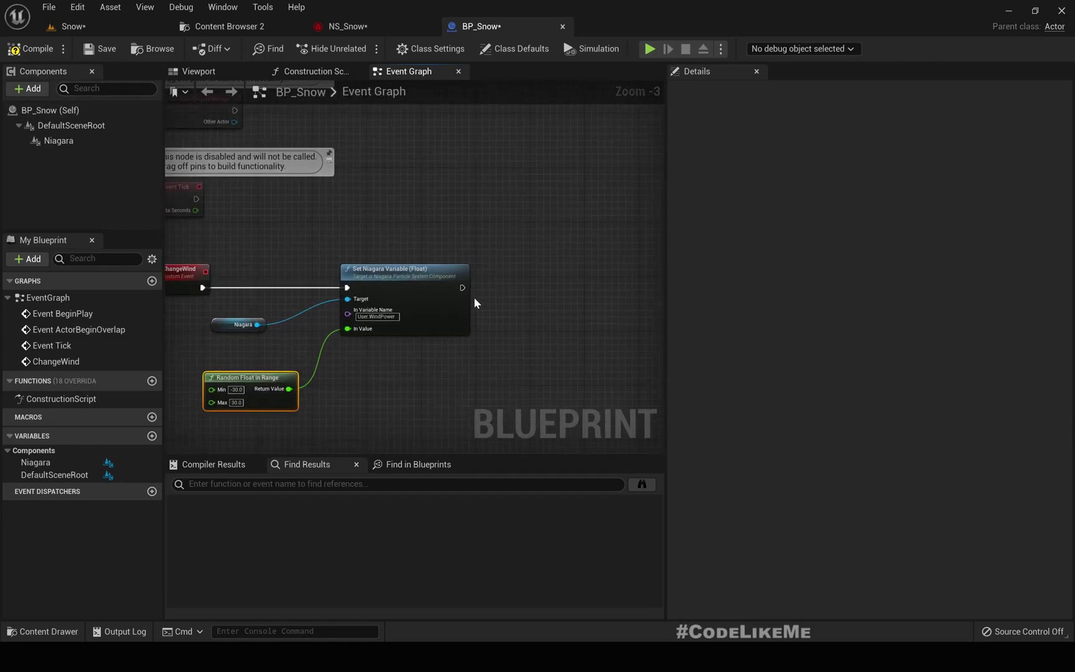
pyautogui.moveTo(474, 296); pyautogui.dragTo(507, 298, button='right')
pyautogui.moveTo(492, 289); pyautogui.dragTo(579, 292)
pyautogui.write('delay')
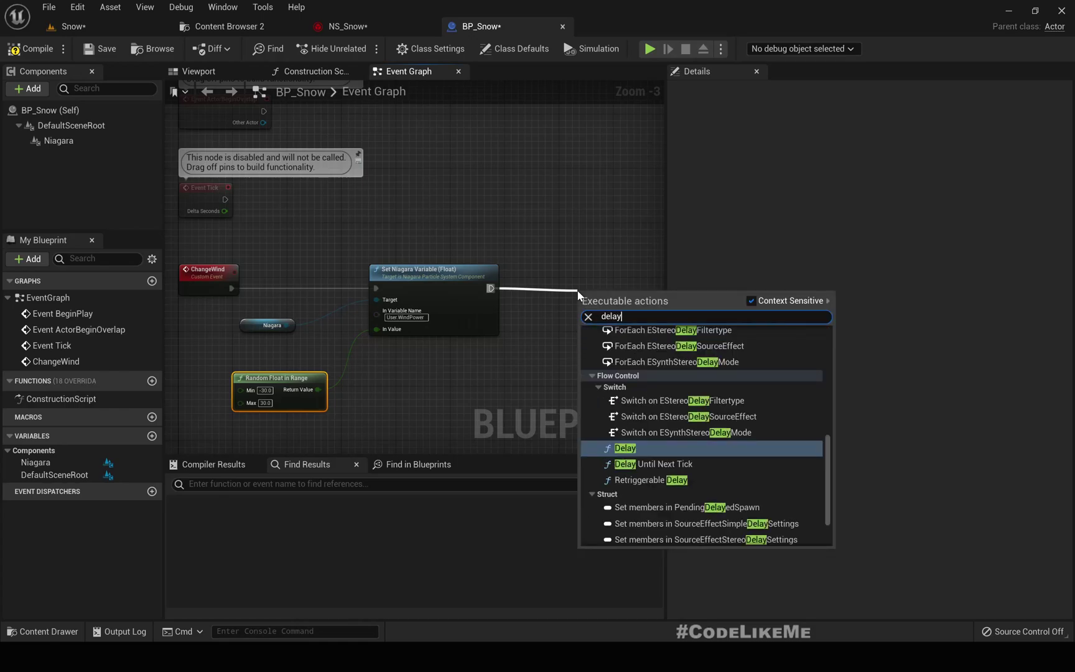
pyautogui.press('Return')
pyautogui.moveTo(583, 255); pyautogui.dragTo(509, 233, button='right')
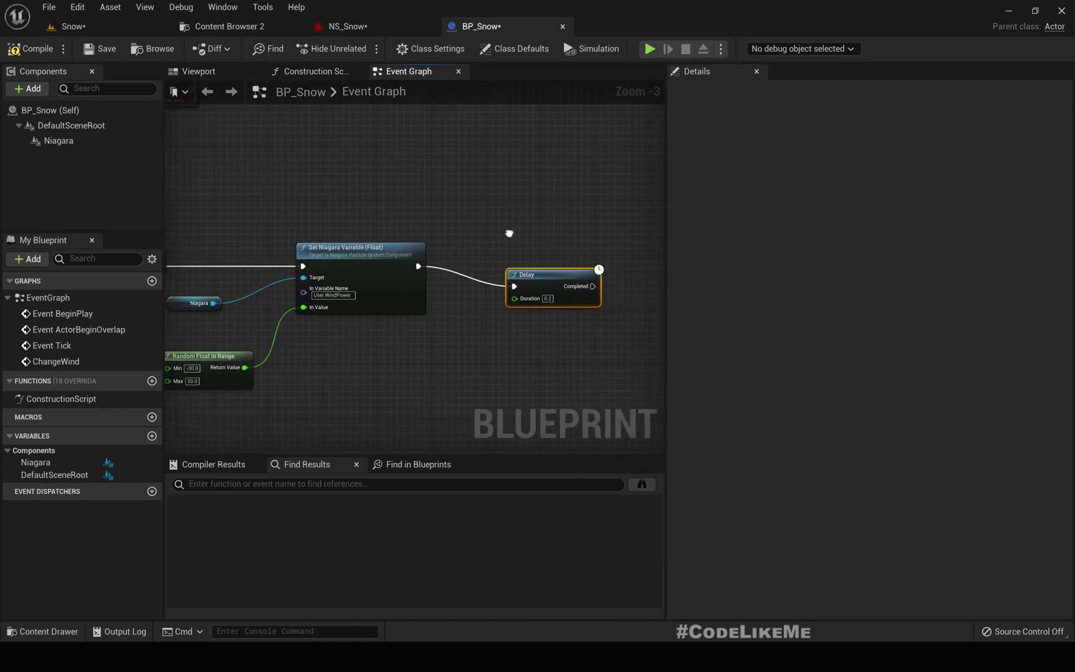
# Align the Delay node with the execution line and feed its Duration from a new Random Float in Range node.
pyautogui.moveTo(543, 266); pyautogui.dragTo(503, 351)
pyautogui.write('del')
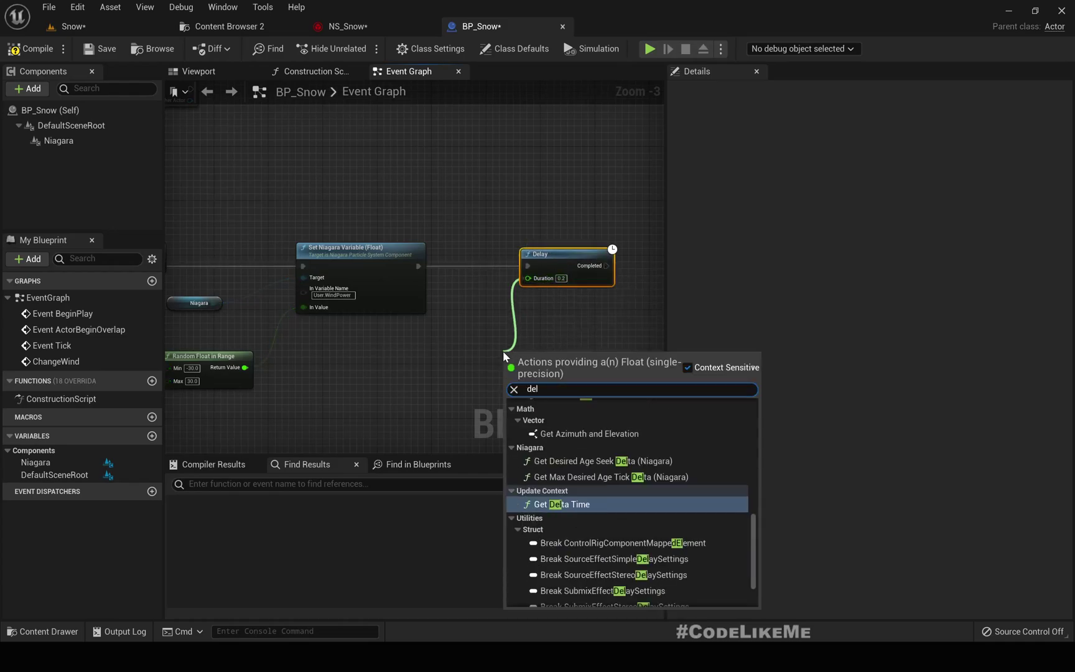
pyautogui.press('BackSpace')
pyautogui.press('BackSpace')
pyautogui.press('BackSpace')
pyautogui.write('r')
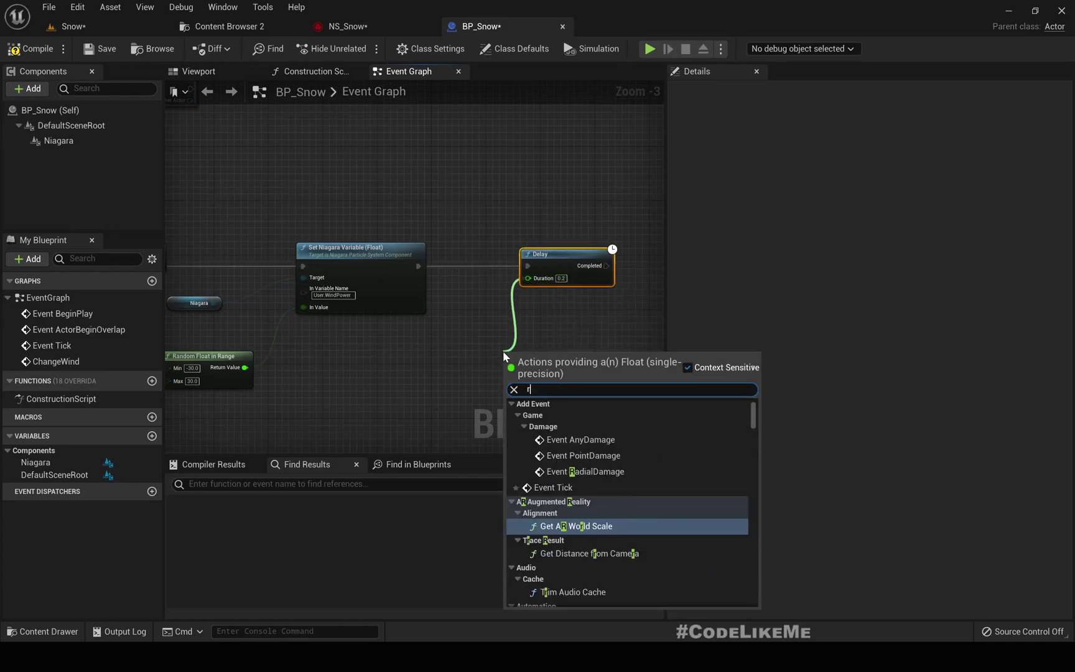
pyautogui.write('andon')
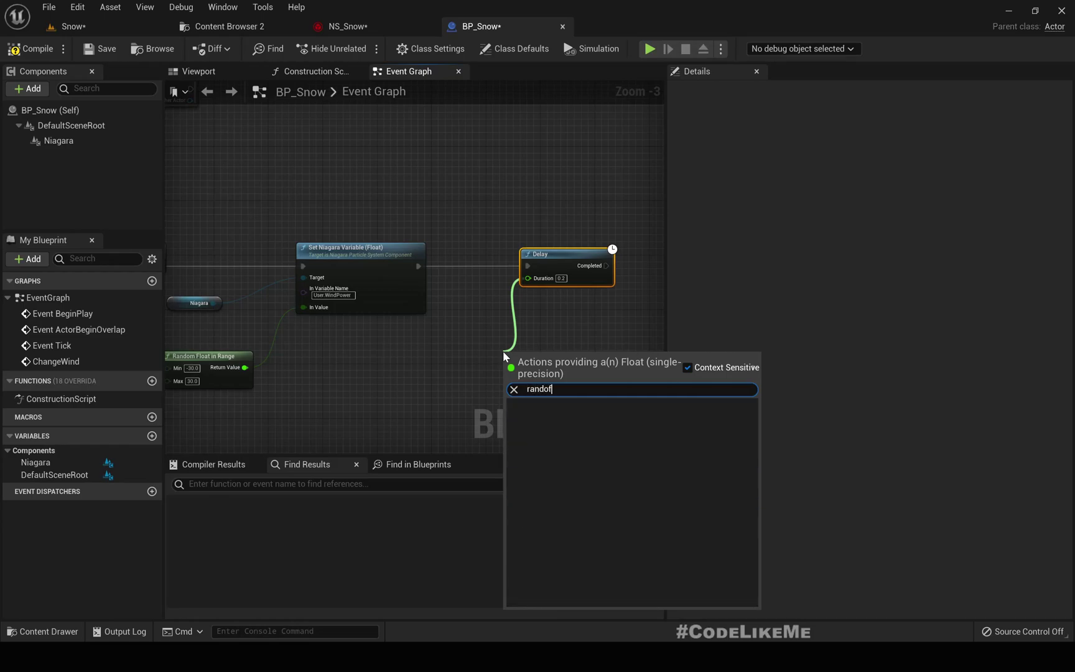
pyautogui.press('BackSpace')
pyautogui.press('BackSpace')
pyautogui.write('omfl')
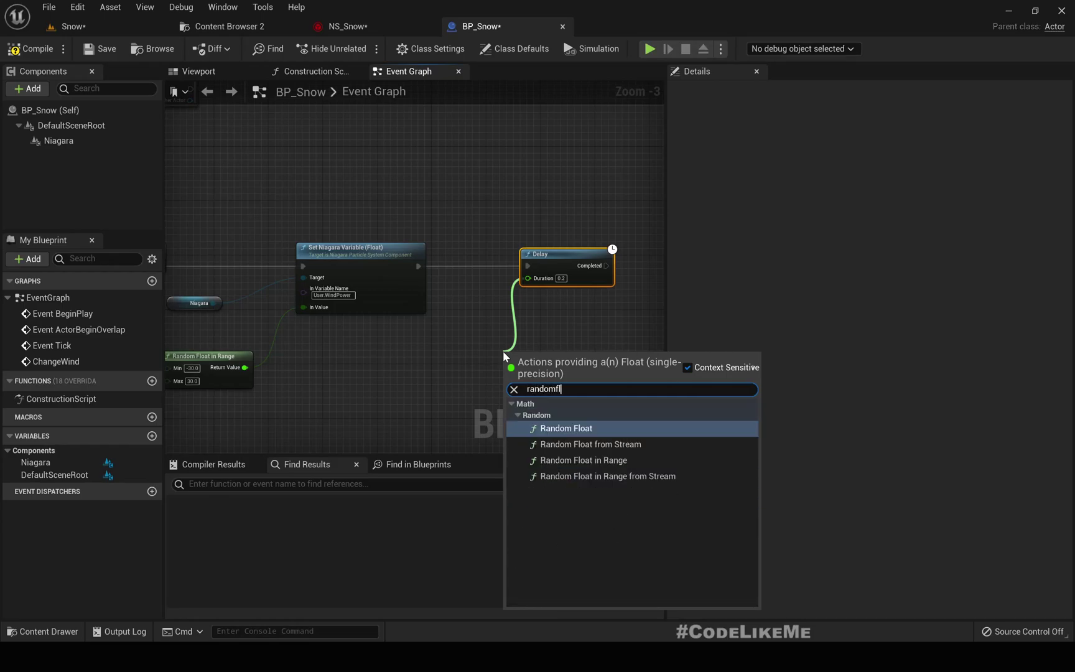
pyautogui.press('Down')
pyautogui.press('Down')
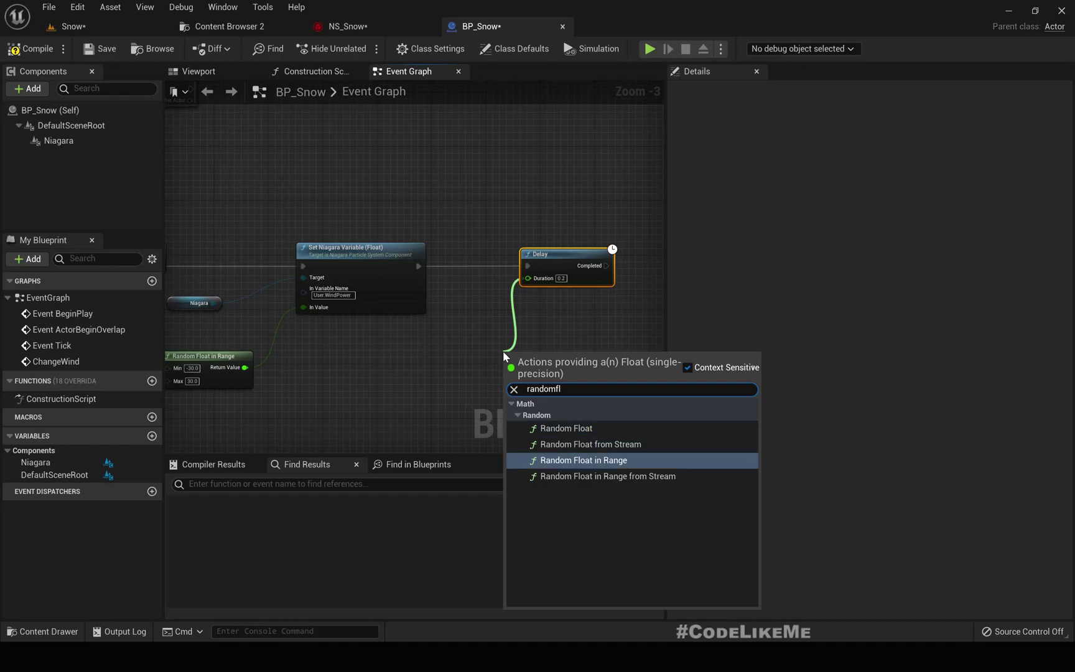
pyautogui.press('Return')
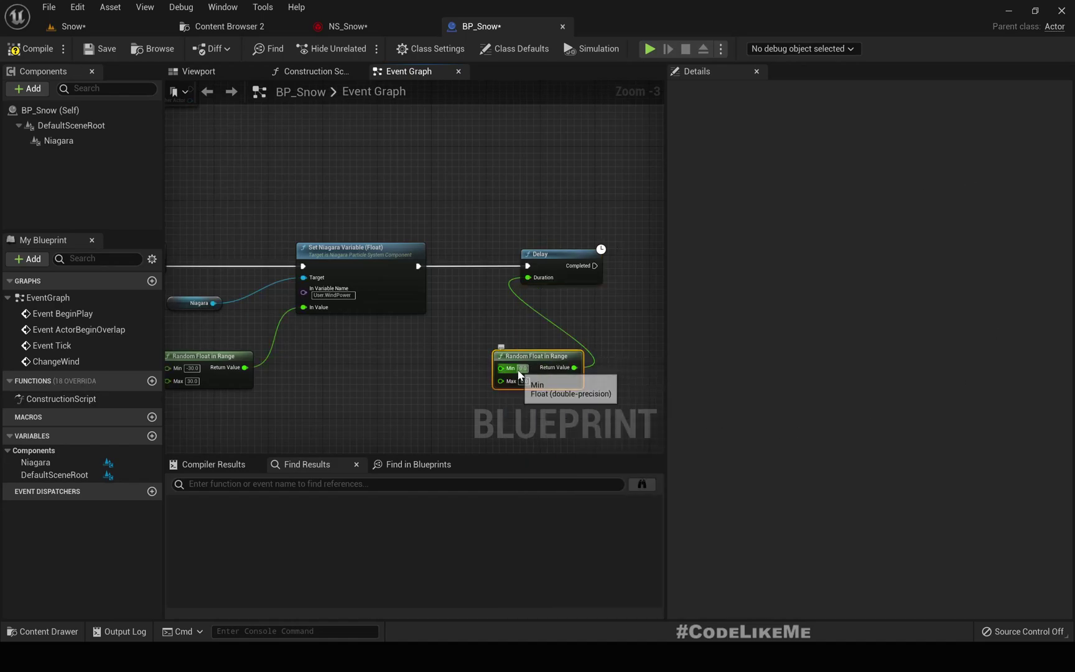
# Set the delay's Random Float in Range to Min 5 and Max 20 and position it below and left of the Delay node.
pyautogui.click(523, 368)
pyautogui.write('5')
pyautogui.press('Tab')
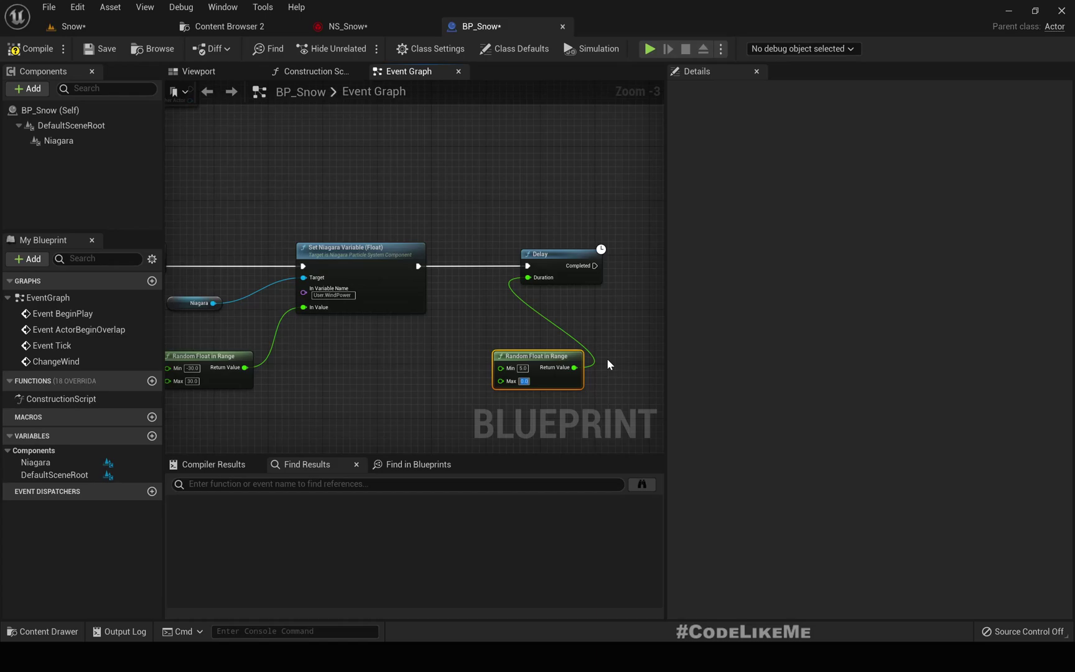
pyautogui.write('20')
pyautogui.moveTo(524, 359); pyautogui.dragTo(463, 360)
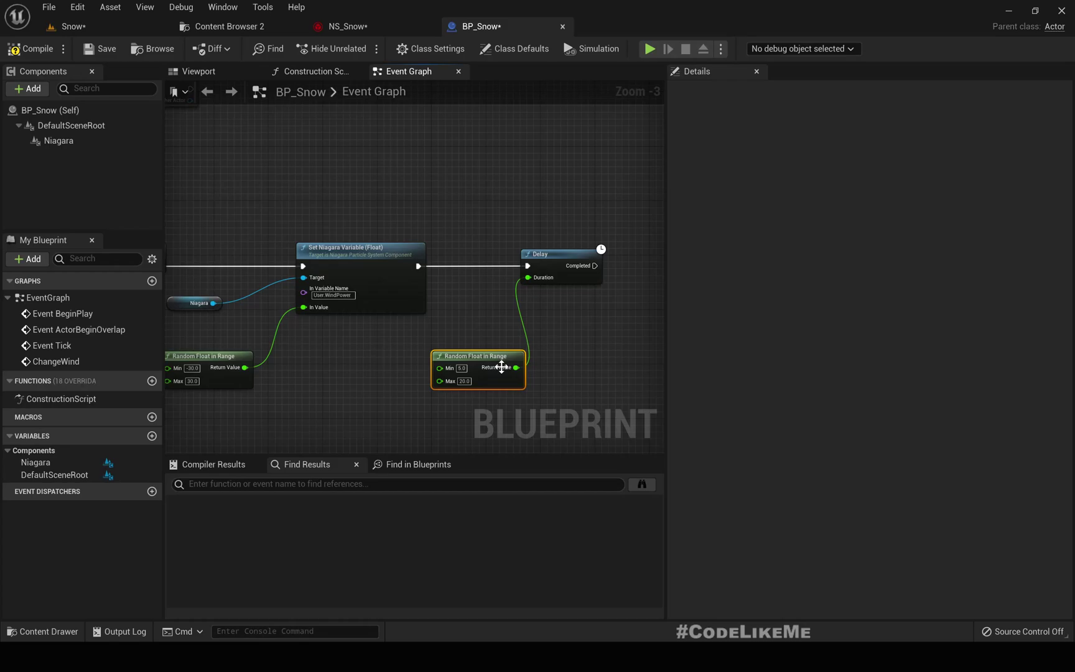
pyautogui.click(464, 381)
# Call Change Wind from the Delay node's Completed output and align the call with the execution line.
pyautogui.scroll(-1, 527, 326)
pyautogui.moveTo(573, 324); pyautogui.dragTo(504, 330, button='right')
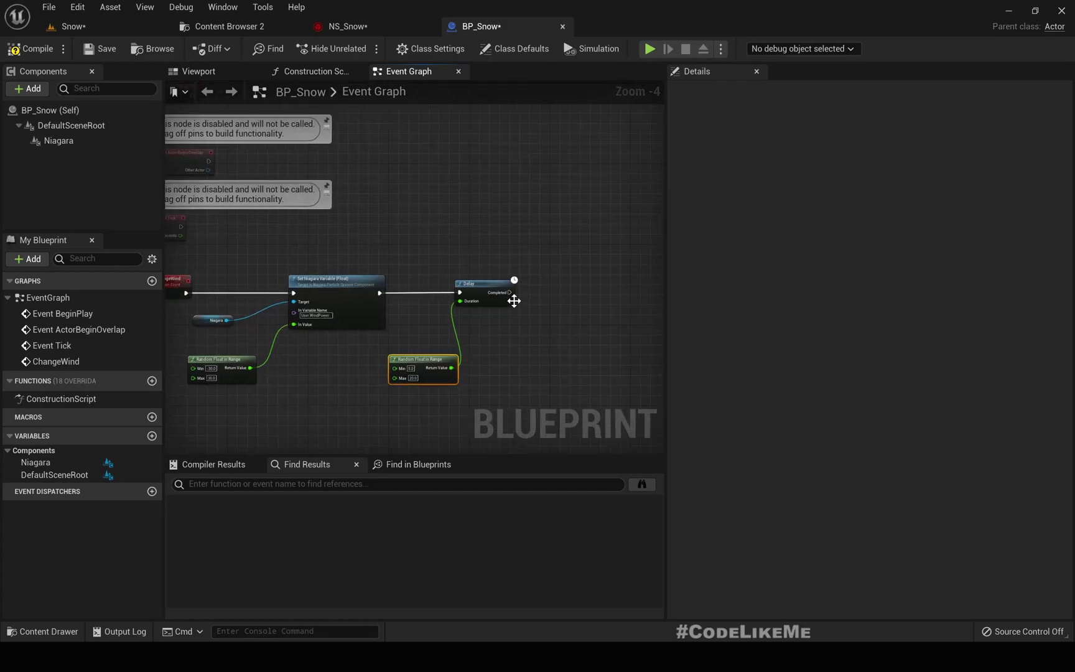
pyautogui.moveTo(509, 292); pyautogui.dragTo(554, 291)
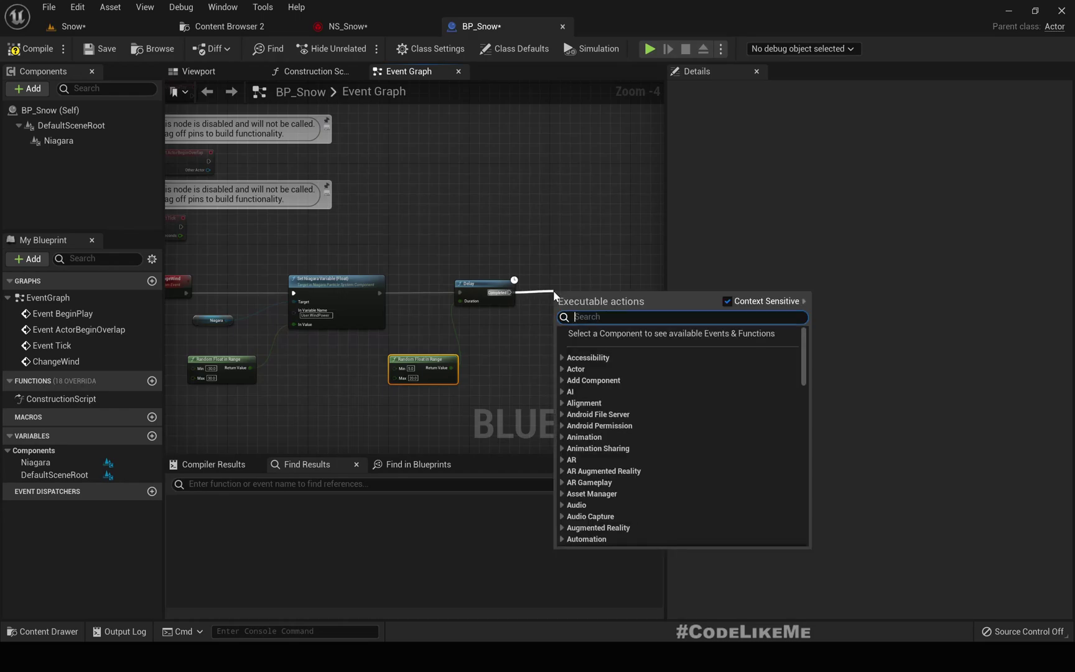
pyautogui.write('changew')
pyautogui.press('Return')
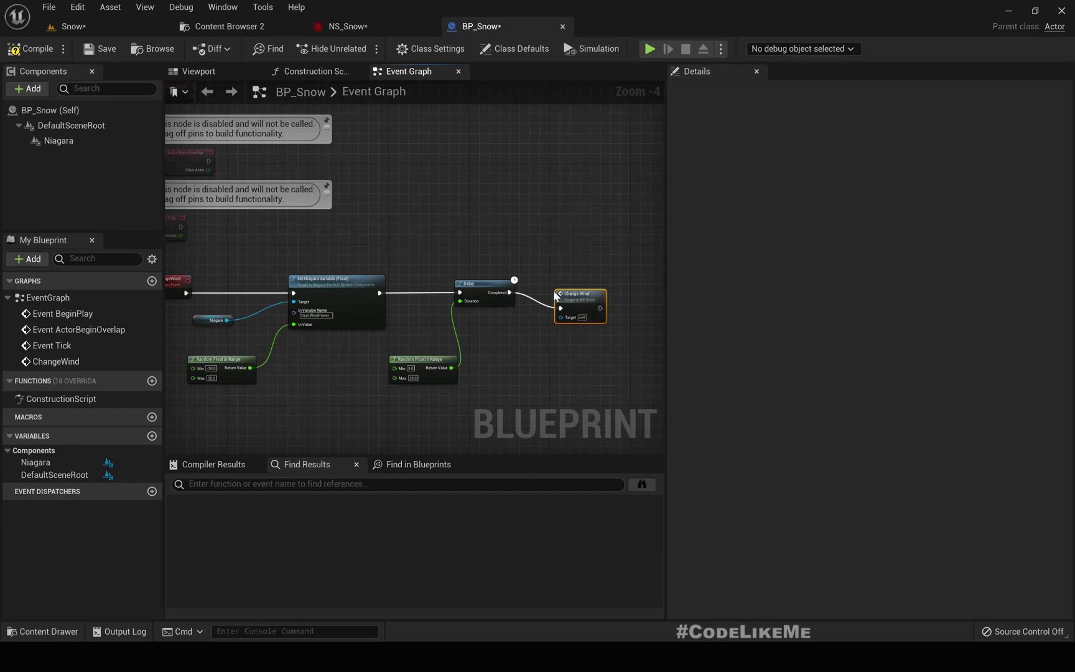
pyautogui.moveTo(573, 295); pyautogui.dragTo(578, 278)
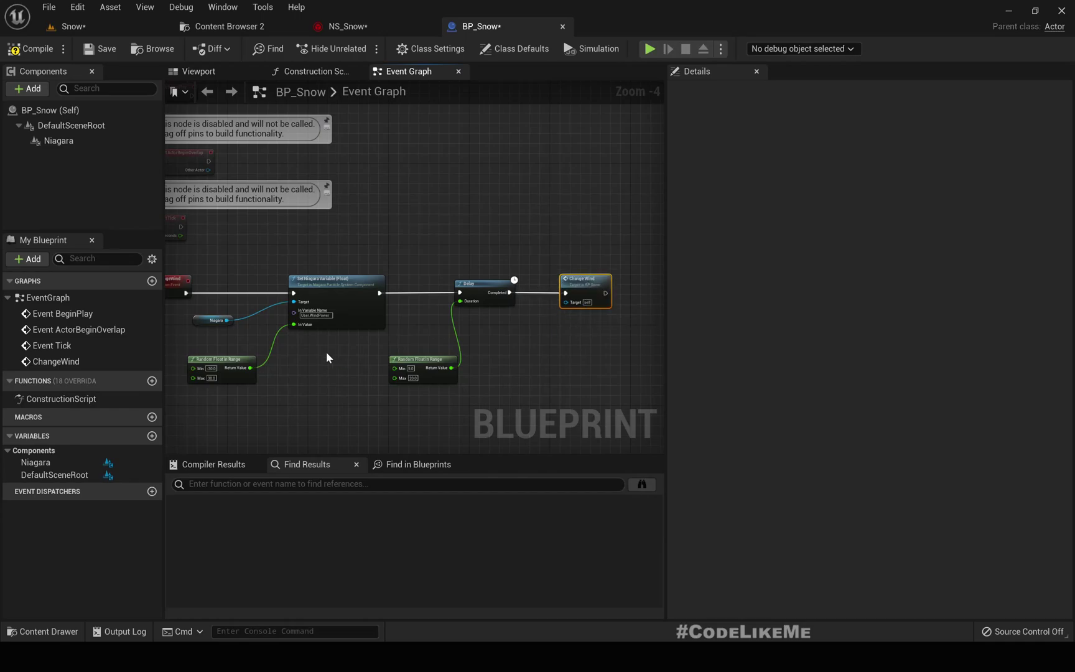
# Call Change Wind from Event BeginPlay, place the call beside the event, and compile the Blueprint.
pyautogui.moveTo(326, 353); pyautogui.dragTo(376, 363, button='right')
pyautogui.moveTo(255, 268); pyautogui.dragTo(622, 409)
pyautogui.moveTo(244, 113); pyautogui.dragTo(273, 224, button='right')
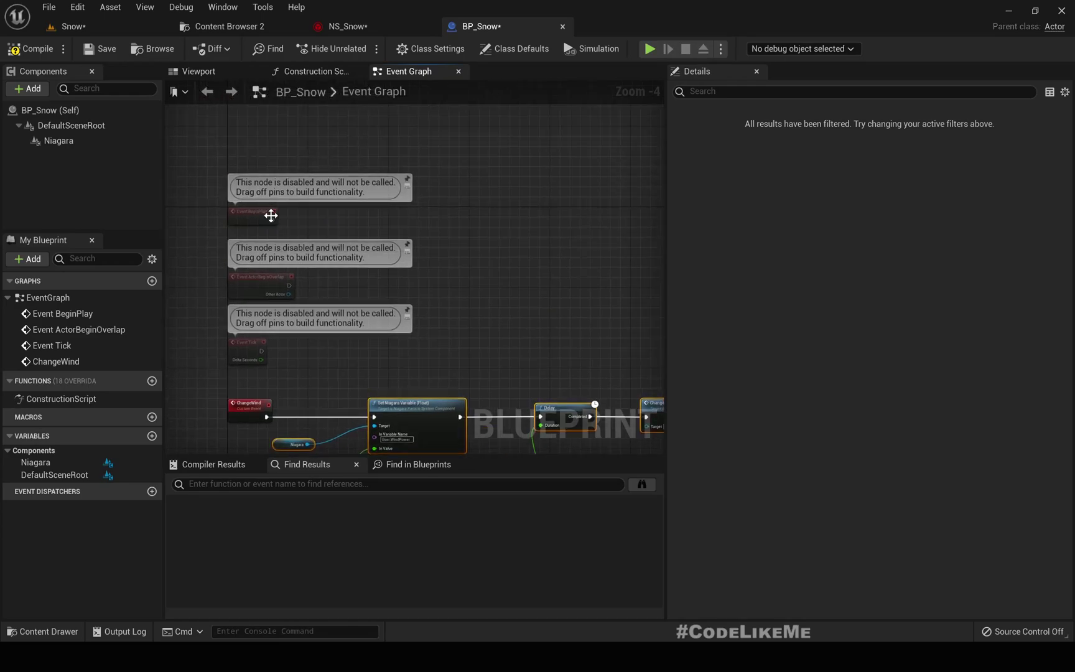
pyautogui.moveTo(271, 215); pyautogui.dragTo(314, 214)
pyautogui.write('changew')
pyautogui.press('BackSpace')
pyautogui.press('Return')
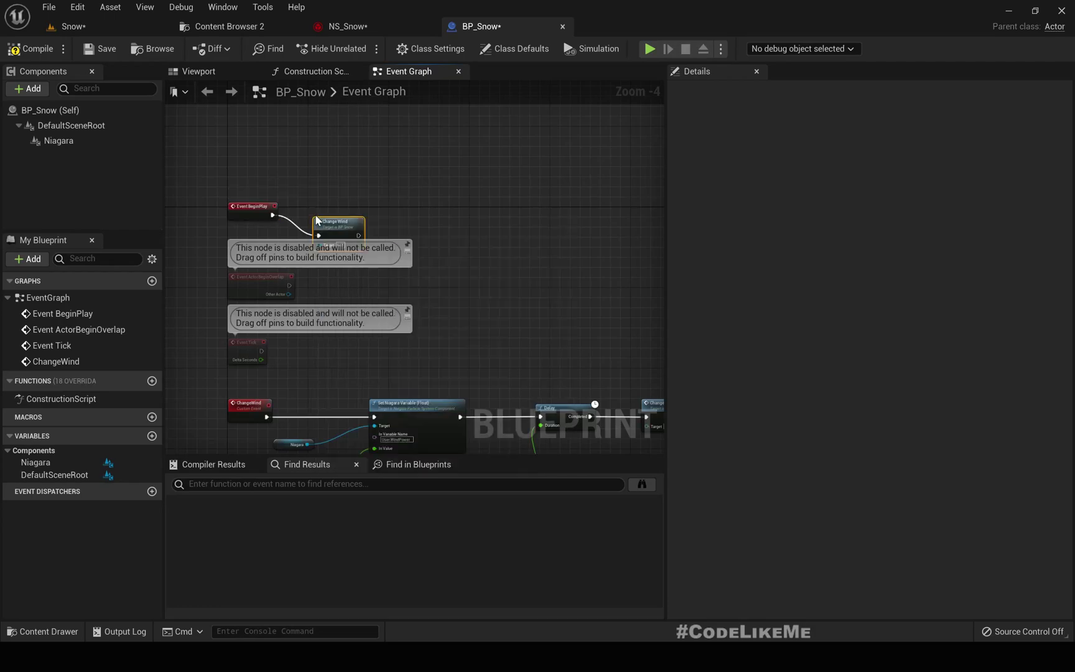
pyautogui.moveTo(343, 225); pyautogui.dragTo(353, 205)
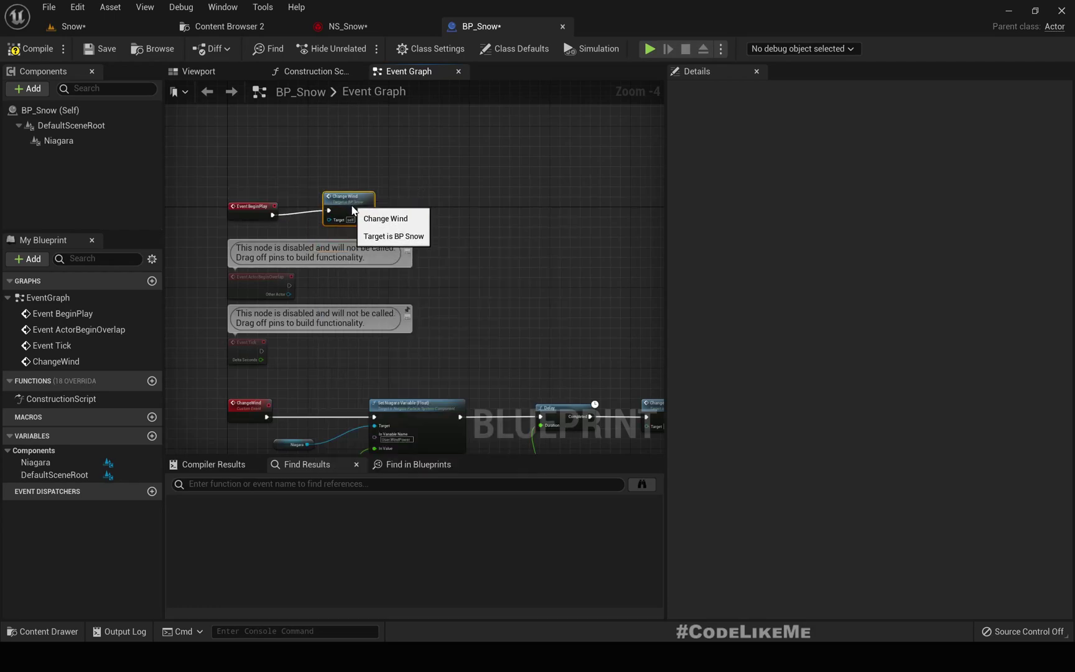
pyautogui.click(25, 50)
pyautogui.moveTo(412, 330); pyautogui.dragTo(428, 286, button='right')
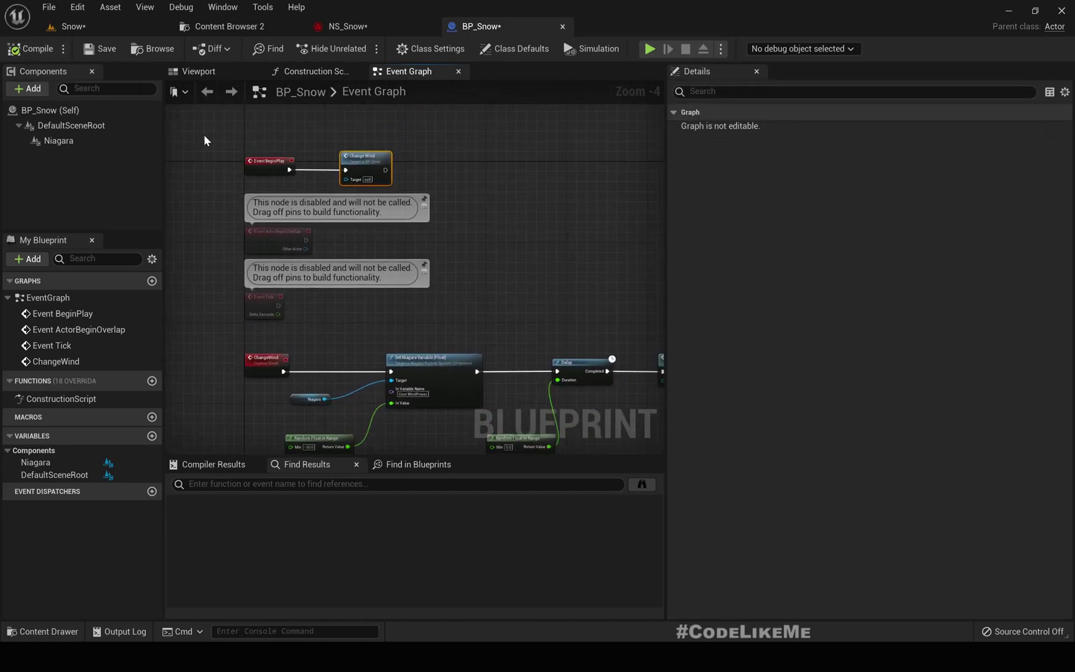
pyautogui.click(98, 29)
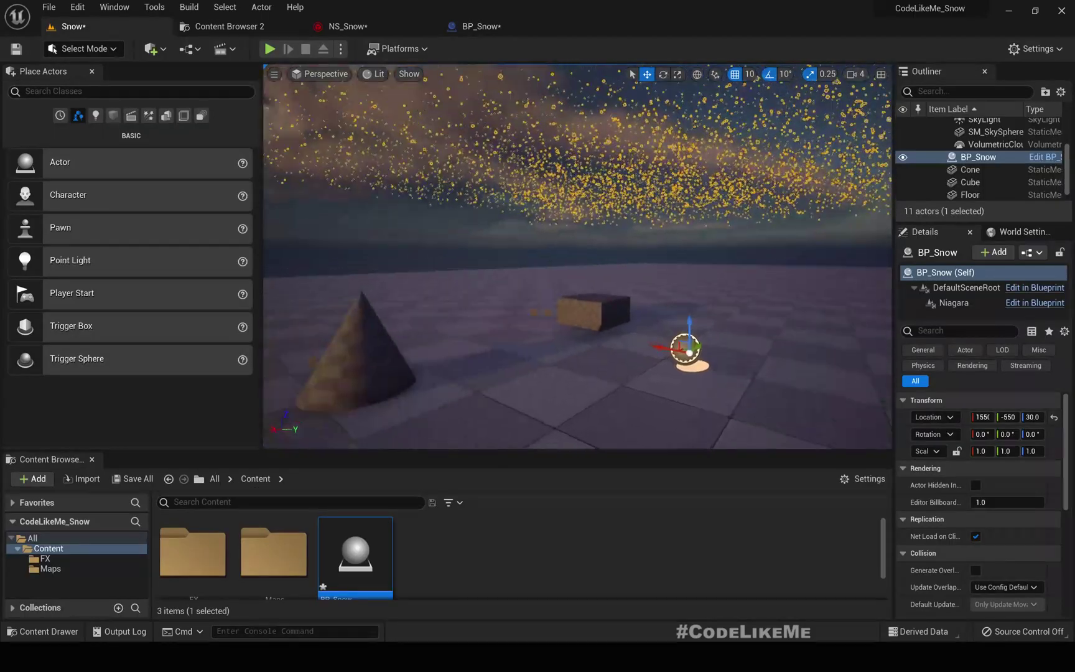
pyautogui.click(475, 30)
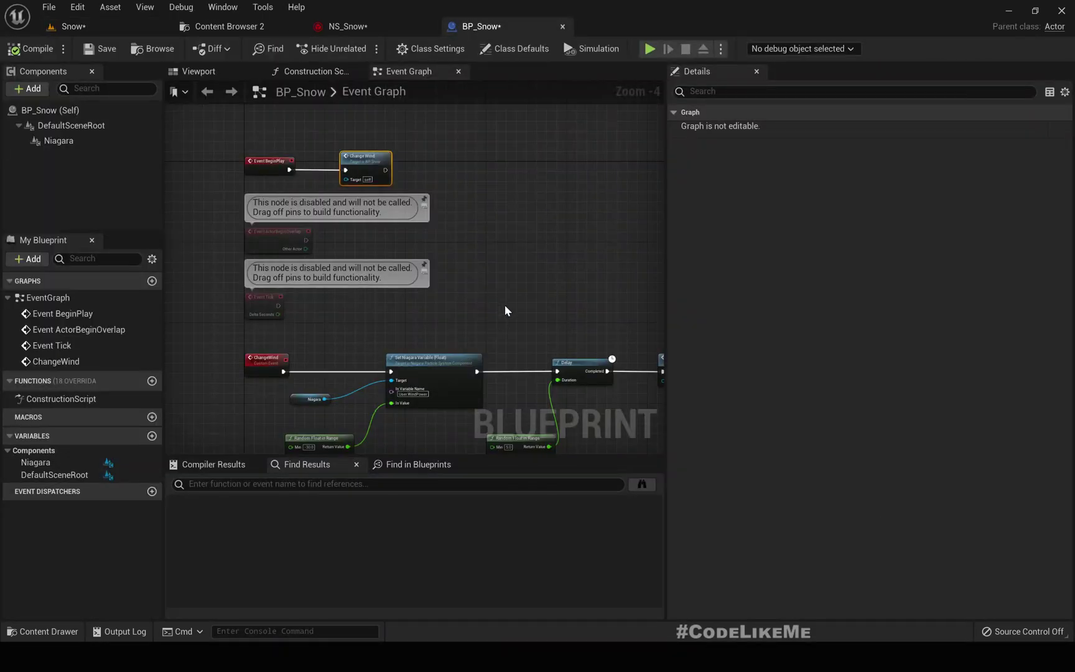
# Shift the Delay node, its Random Float in Range and the Change Wind call right to make room after Set Niagara Variable.
pyautogui.moveTo(505, 308); pyautogui.dragTo(500, 319, button='right')
pyautogui.moveTo(428, 349); pyautogui.dragTo(402, 345, button='right')
pyautogui.moveTo(336, 380); pyautogui.dragTo(490, 371, button='right')
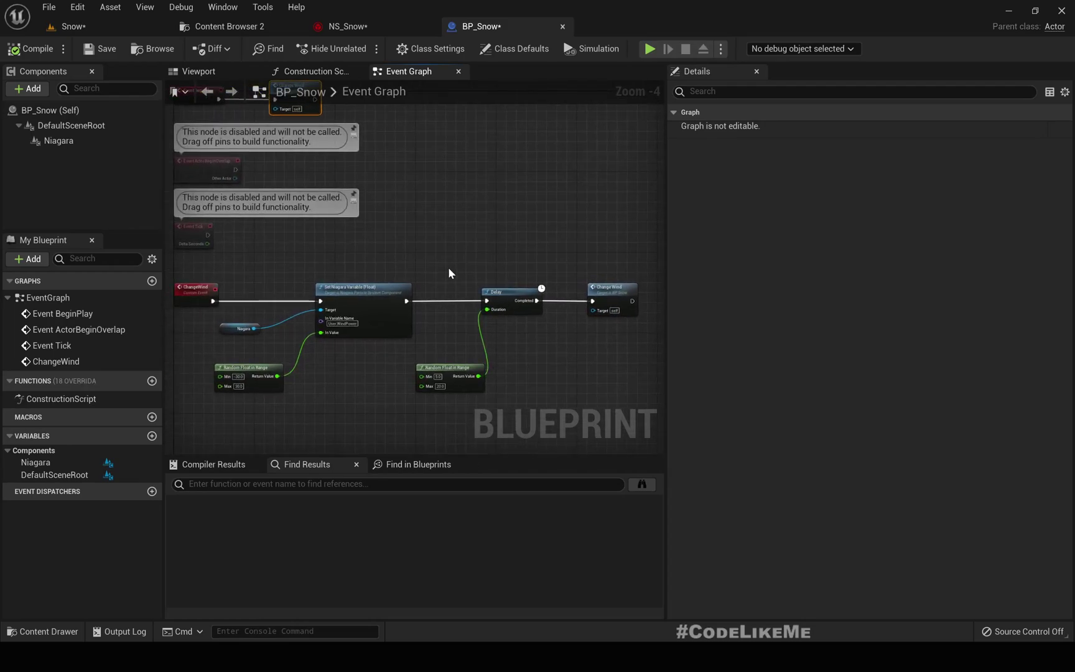
pyautogui.moveTo(432, 249); pyautogui.dragTo(629, 392)
pyautogui.moveTo(524, 336); pyautogui.dragTo(475, 337, button='right')
pyautogui.moveTo(450, 295); pyautogui.dragTo(556, 295)
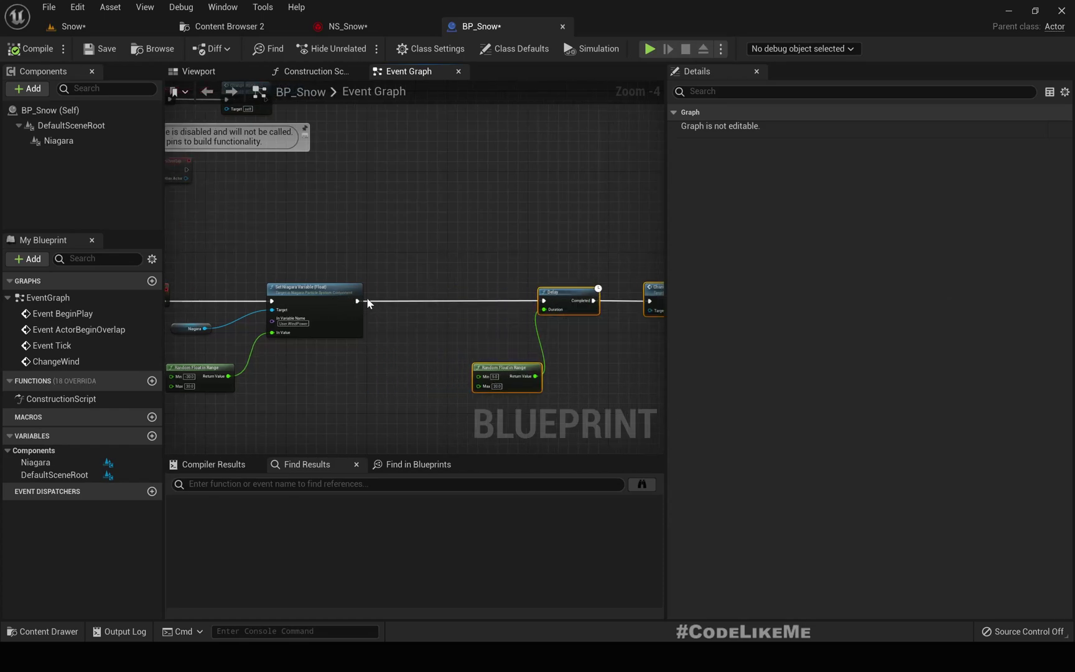
# Insert a Print String node with the text ChangingWind between Set Niagara Variable (Float) and Delay, aligned with the execution line.
pyautogui.moveTo(353, 299); pyautogui.dragTo(438, 304)
pyautogui.write('print')
pyautogui.press('Return')
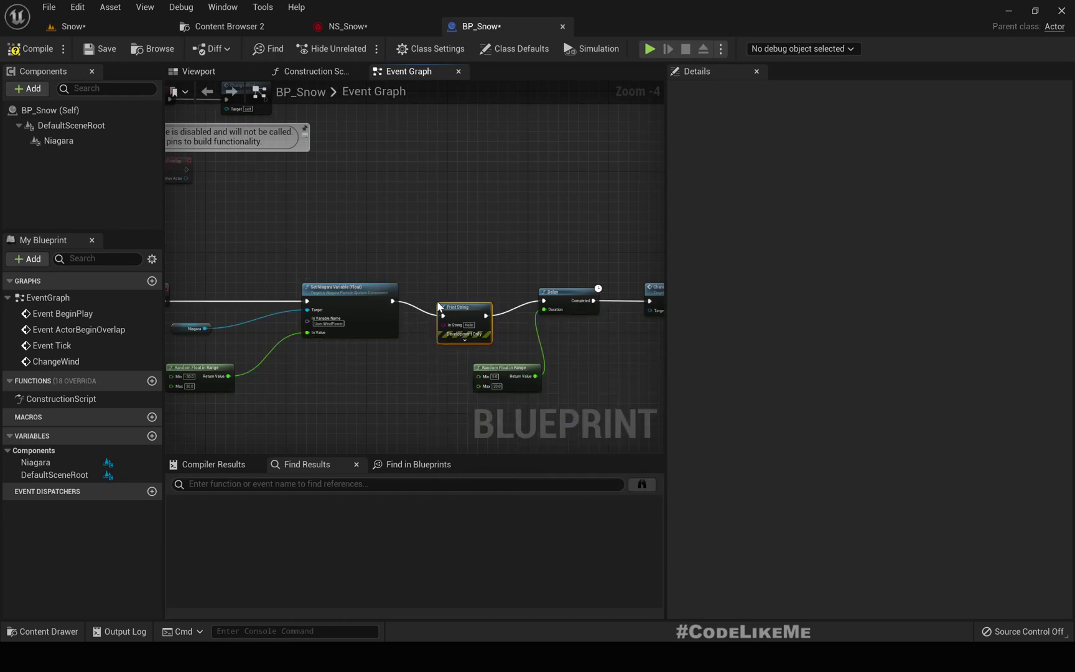
pyautogui.click(469, 325)
pyautogui.write('ChangingWind')
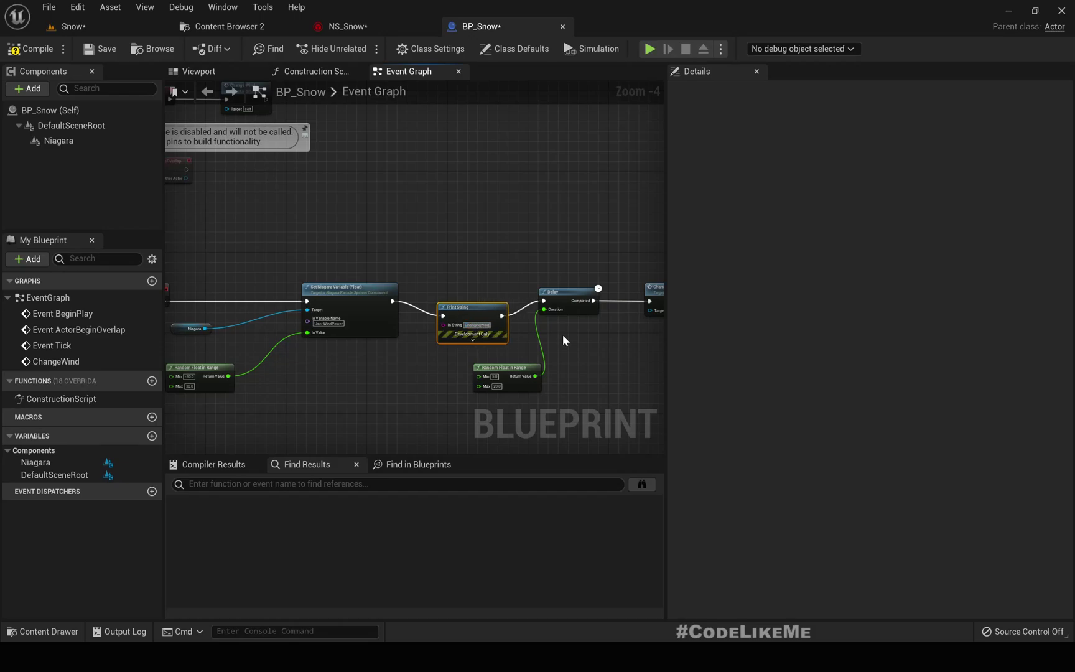
pyautogui.press('Return')
pyautogui.moveTo(464, 311); pyautogui.dragTo(459, 296)
# Move the Print String node and the delay nodes following it right to open a gap after Set Niagara Variable (Float).
pyautogui.moveTo(580, 344); pyautogui.dragTo(469, 336, button='right')
pyautogui.moveTo(313, 229); pyautogui.dragTo(359, 220, button='right')
pyautogui.moveTo(364, 231); pyautogui.dragTo(592, 374)
pyautogui.moveTo(396, 282); pyautogui.dragTo(558, 287)
pyautogui.moveTo(374, 330); pyautogui.dragTo(440, 324, button='right')
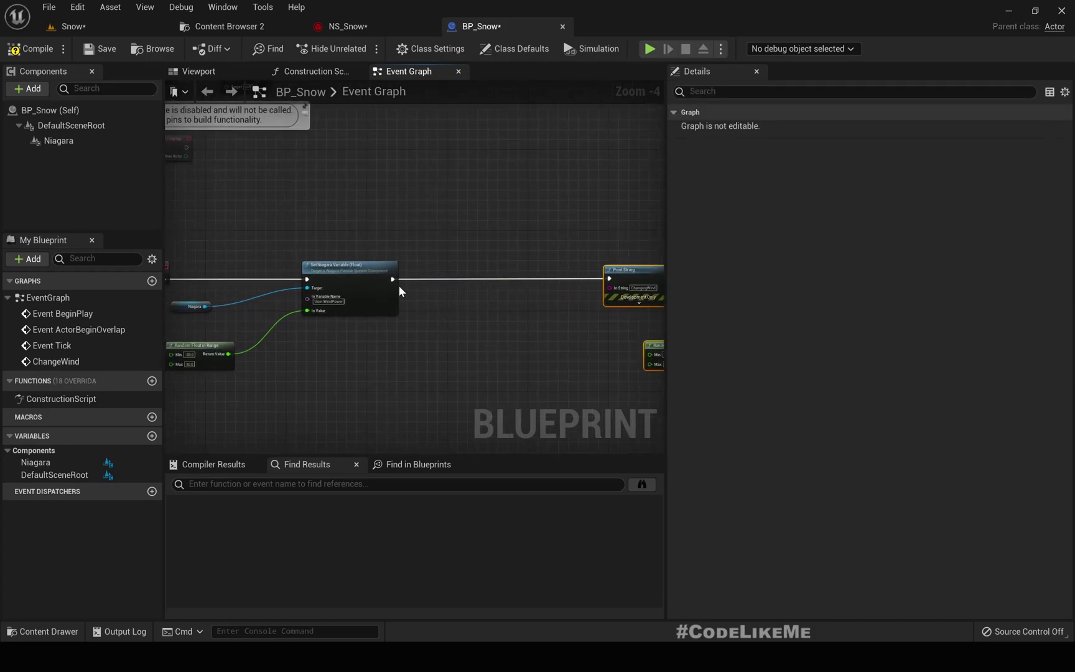
# Insert a Set Actor Rotation node between Set Niagara Variable (Float) and Print String, and split its New Rotation pin into roll, pitch and yaw.
pyautogui.moveTo(394, 279); pyautogui.dragTo(429, 277)
pyautogui.write('set actor rota')
pyautogui.press('Return')
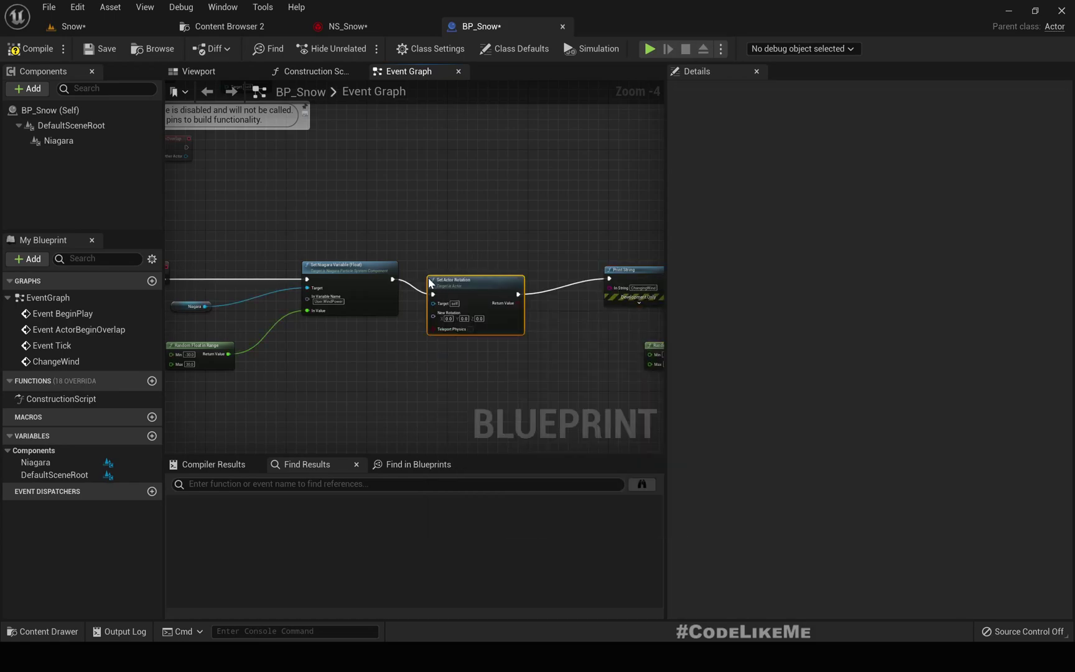
pyautogui.moveTo(473, 280); pyautogui.dragTo(483, 270)
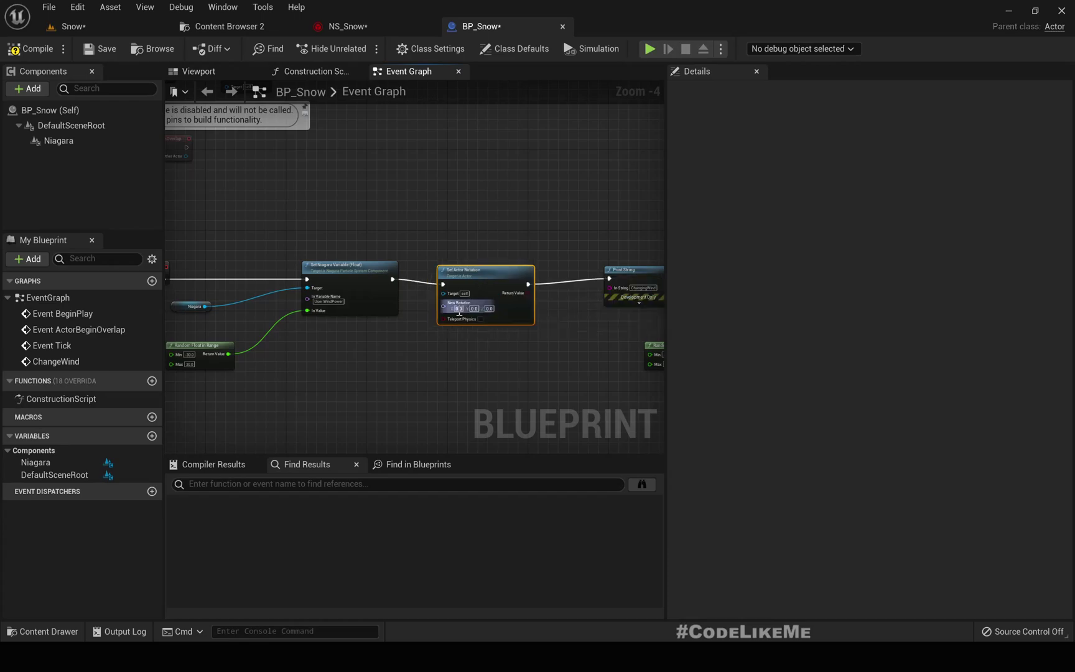
pyautogui.scroll(2, 459, 313)
pyautogui.rightClick(435, 299)
pyautogui.click(481, 339)
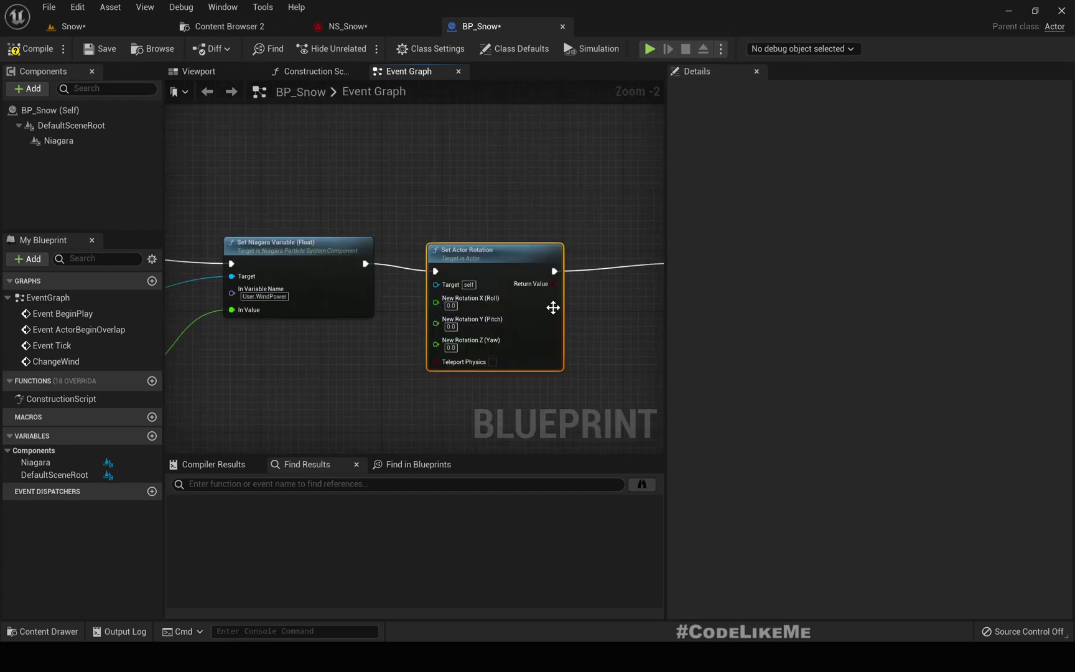
# Drive Set Actor Rotation's New Rotation Z (Yaw) with a Random Float in Range node whose Max is 360, and compile the Blueprint.
pyautogui.moveTo(435, 344); pyautogui.dragTo(383, 386)
pyautogui.write('random')
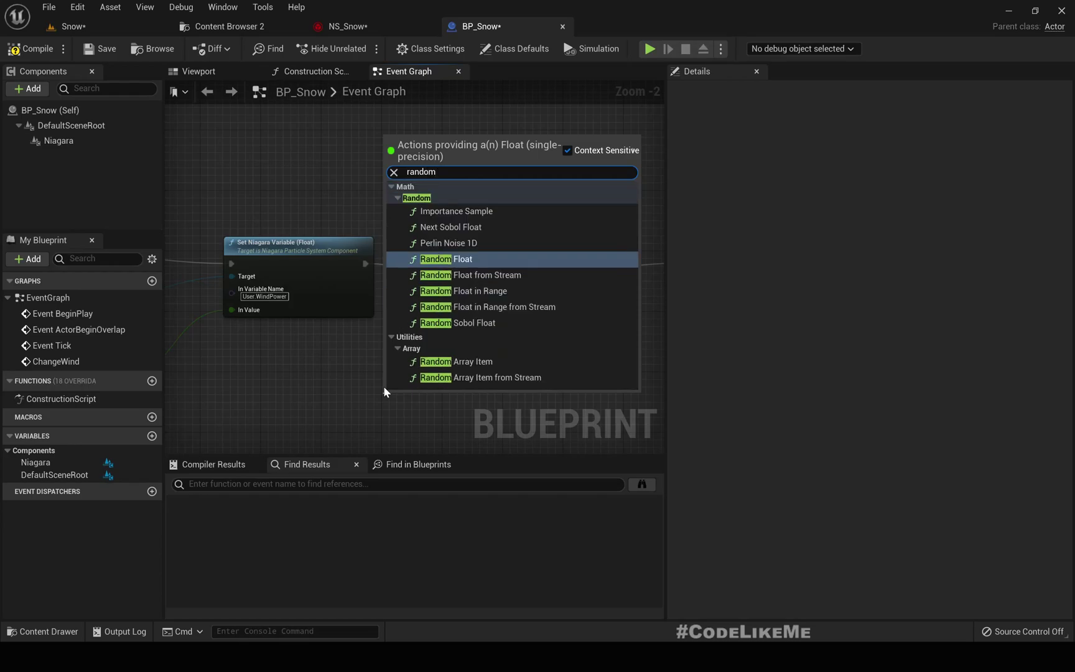
pyautogui.press('Down')
pyautogui.press('Down')
pyautogui.press('Return')
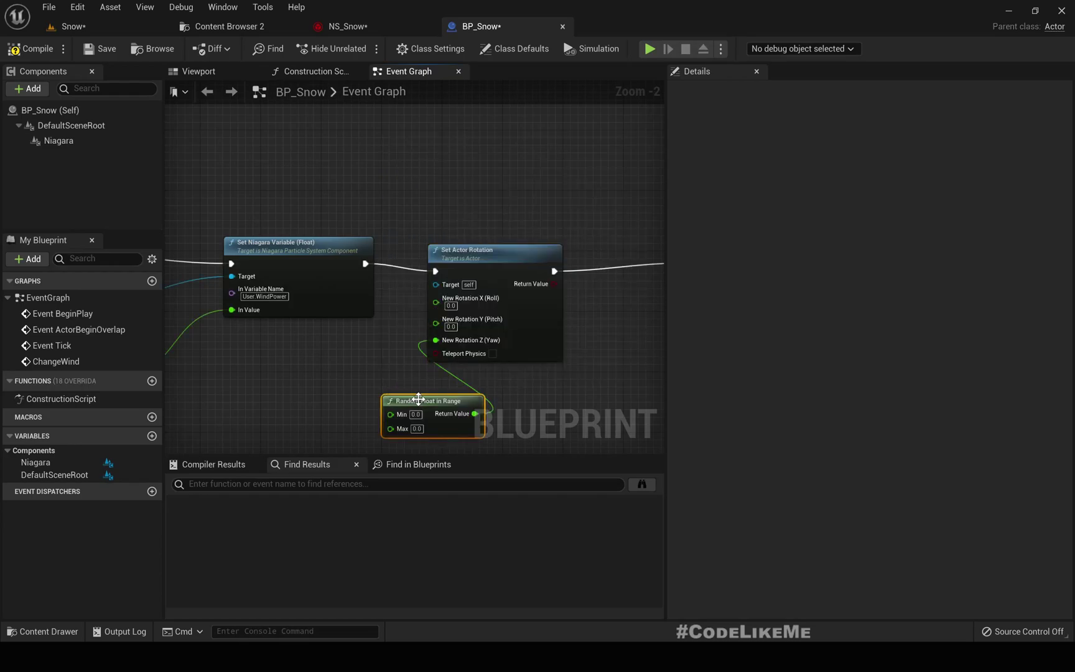
pyautogui.moveTo(418, 400); pyautogui.dragTo(343, 378)
pyautogui.click(342, 406)
pyautogui.write('360')
pyautogui.press('Return')
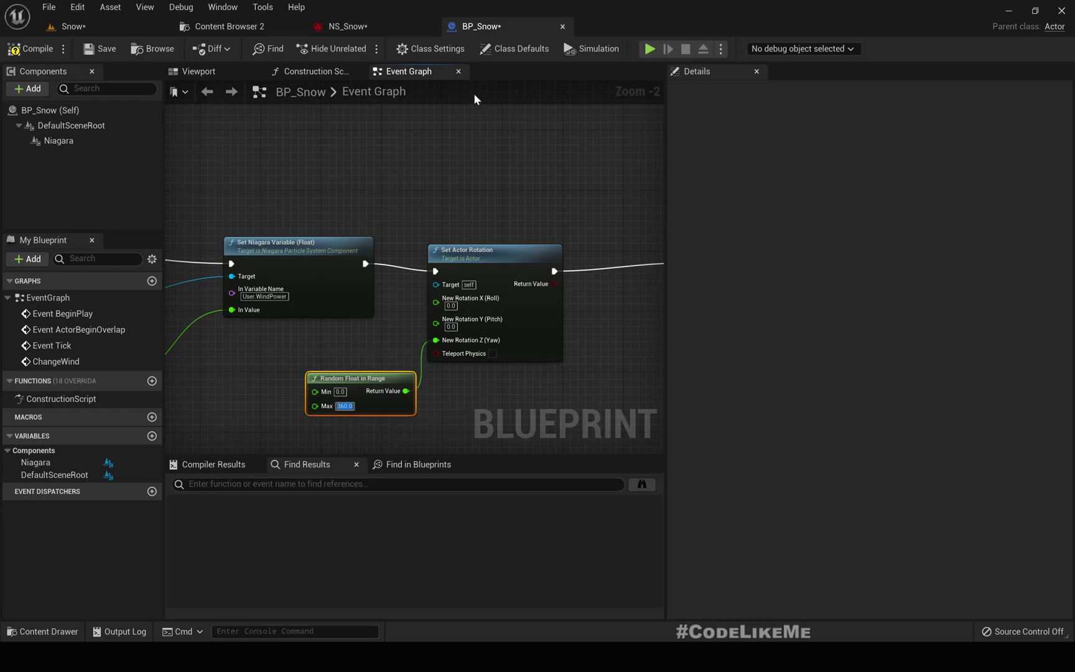
pyautogui.click(54, 48)
# Play the Snow level in full screen to watch the snow's rotation, and stop the simulation.
pyautogui.click(75, 27)
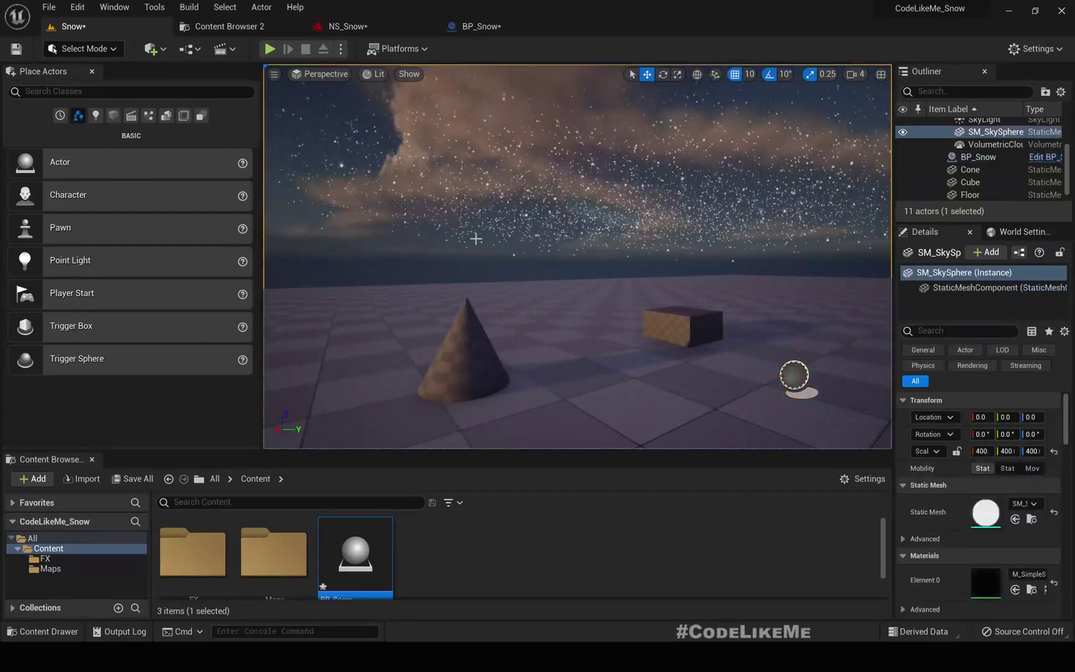
pyautogui.press('F11')
pyautogui.hotkey('alt', 'p')
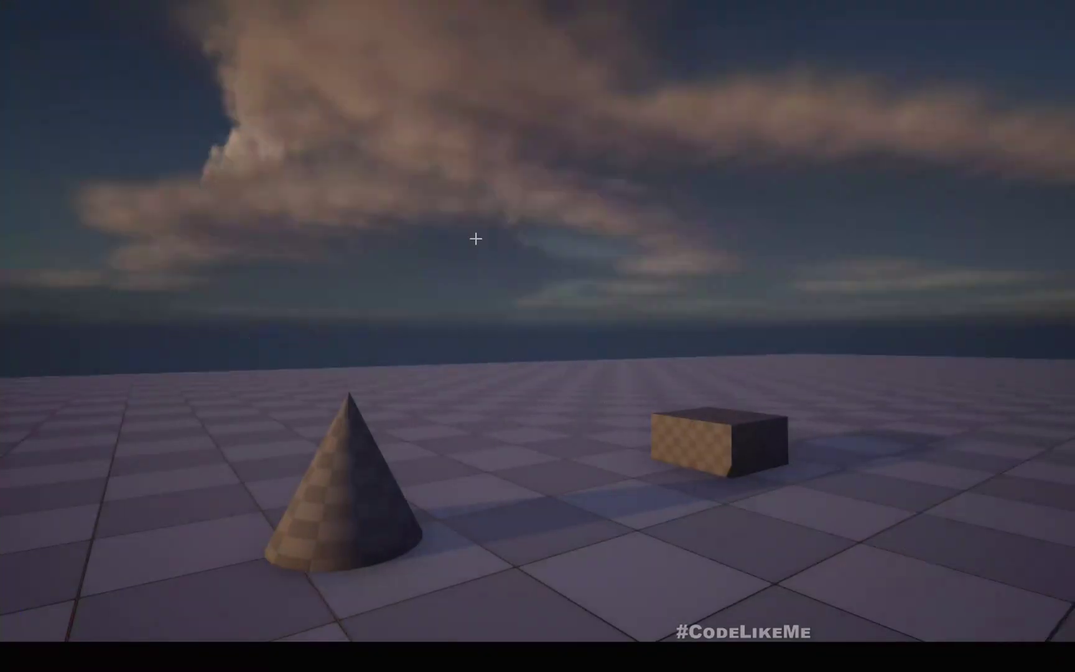
pyautogui.click(475, 238)
pyautogui.press('d')
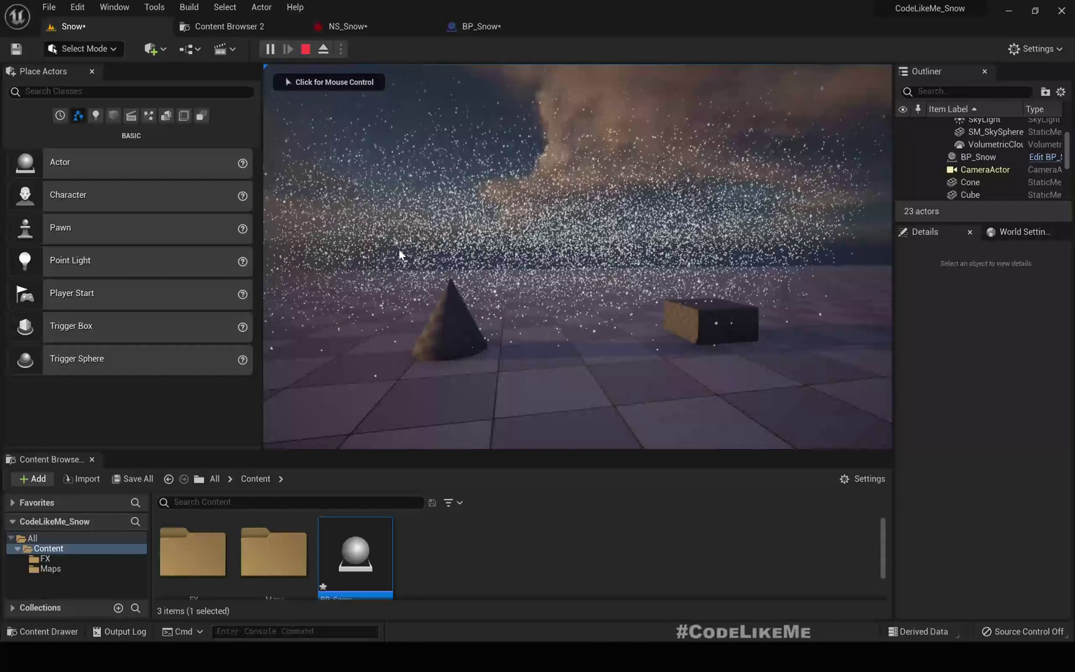
pyautogui.press('Escape')
# Examine the ChangeWind node chain in BP_Snow's Event Graph, from Set Niagara Variable through Print String to the Delay.
pyautogui.click(484, 27)
pyautogui.moveTo(383, 171); pyautogui.dragTo(467, 290, button='right')
pyautogui.scroll(-5, 468, 288)
pyautogui.scroll(5, 414, 219)
pyautogui.scroll(-3, 420, 279)
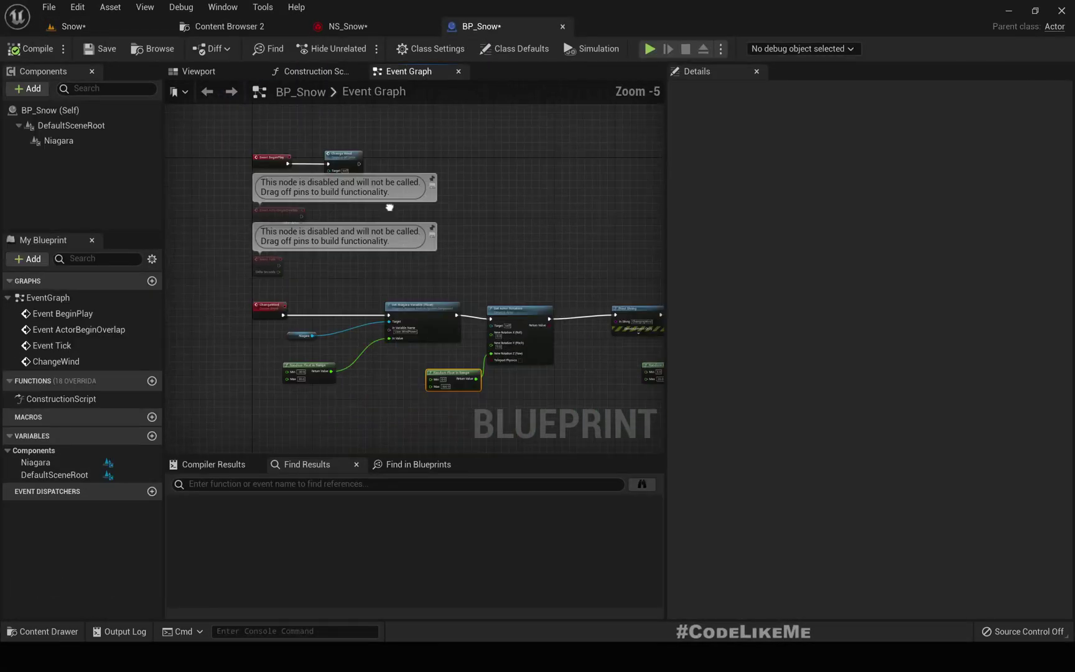
pyautogui.scroll(2, 565, 268)
pyautogui.moveTo(566, 269); pyautogui.dragTo(294, 226, button='right')
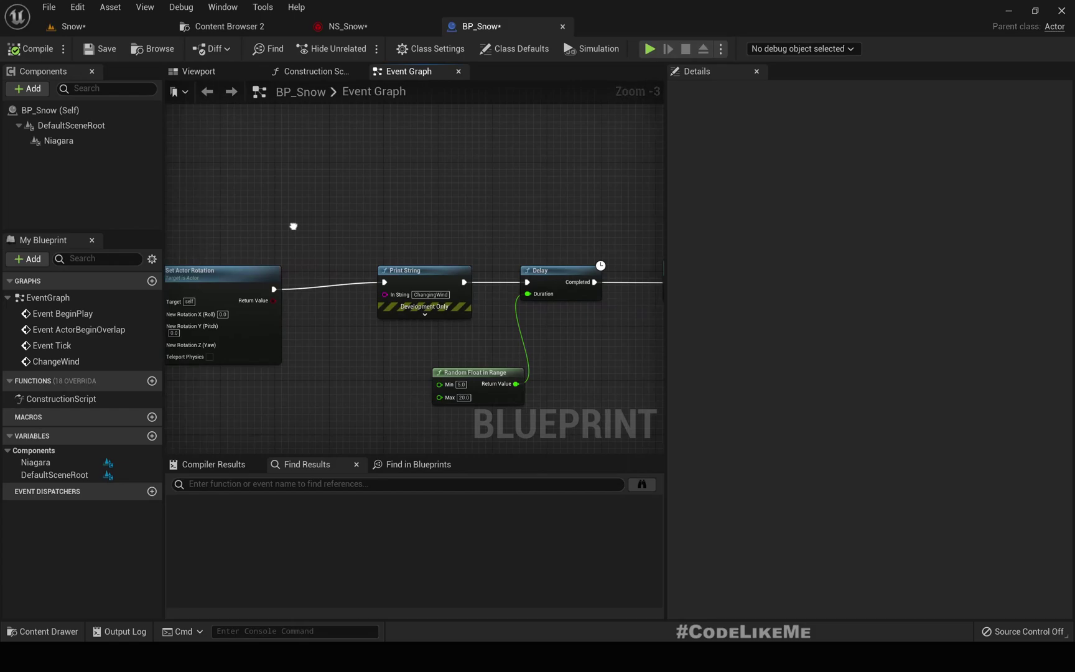
pyautogui.moveTo(293, 226); pyautogui.dragTo(60, 242, button='right')
# Run the Snow level in full screen again, observe the snowfall through several wind changes, and end the play session.
pyautogui.click(89, 27)
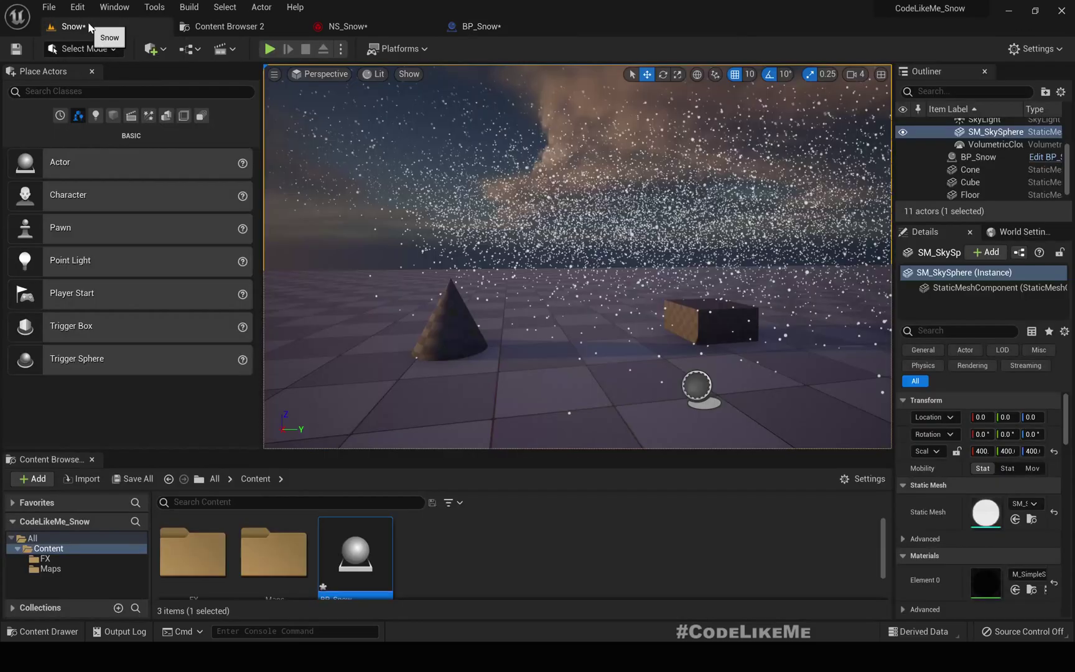
pyautogui.moveTo(487, 235); pyautogui.dragTo(481, 234, button='right')
pyautogui.press('F11')
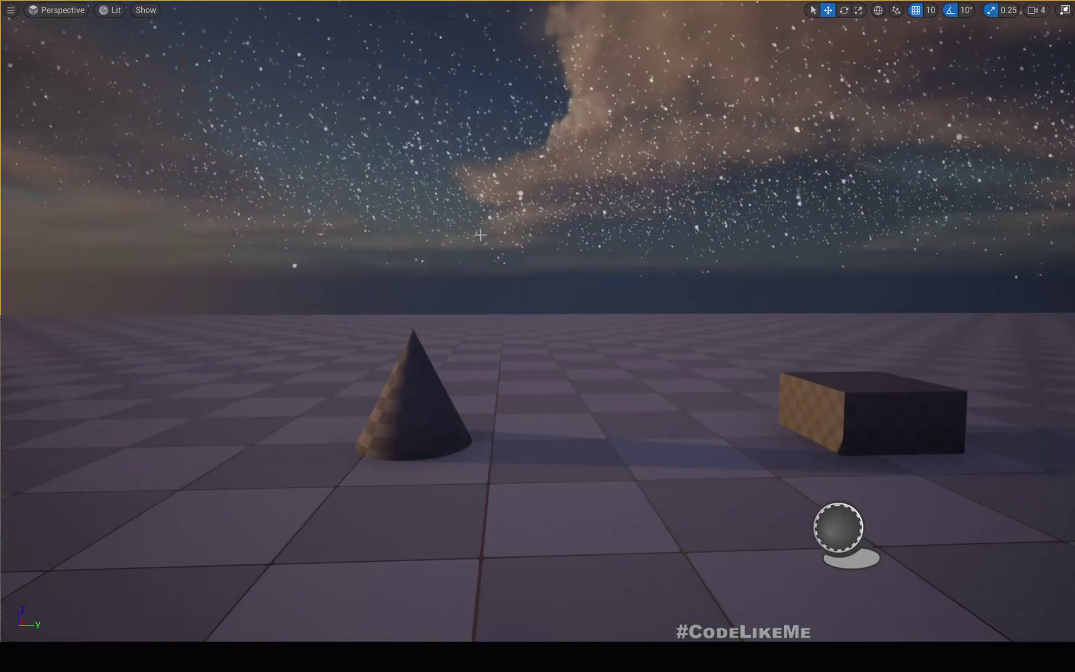
pyautogui.hotkey('alt', 'p')
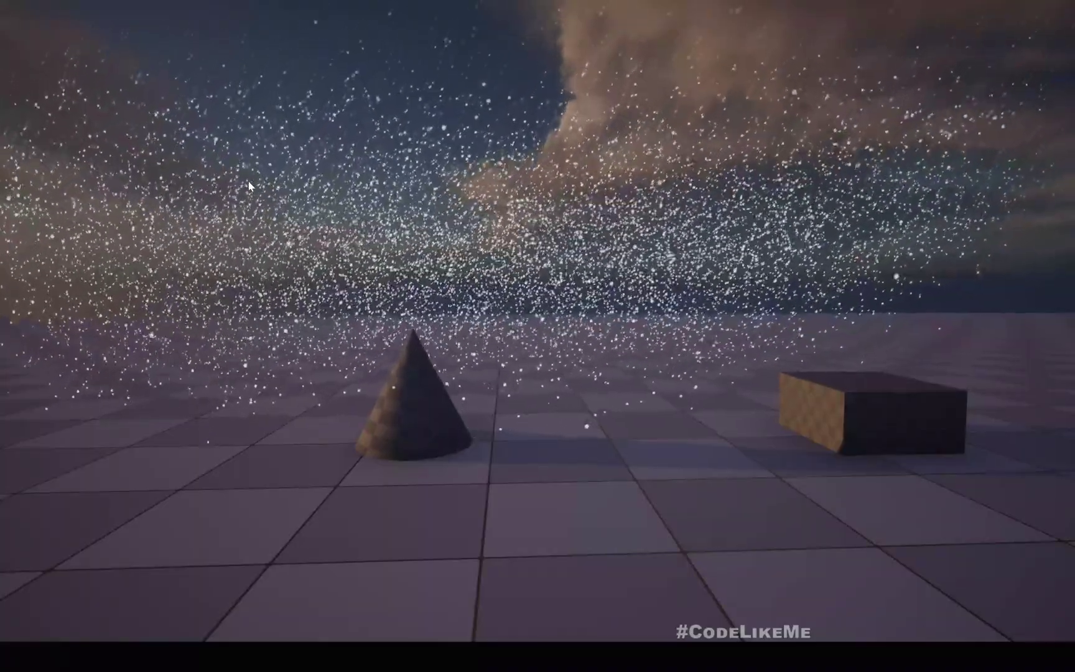
pyautogui.click(248, 179)
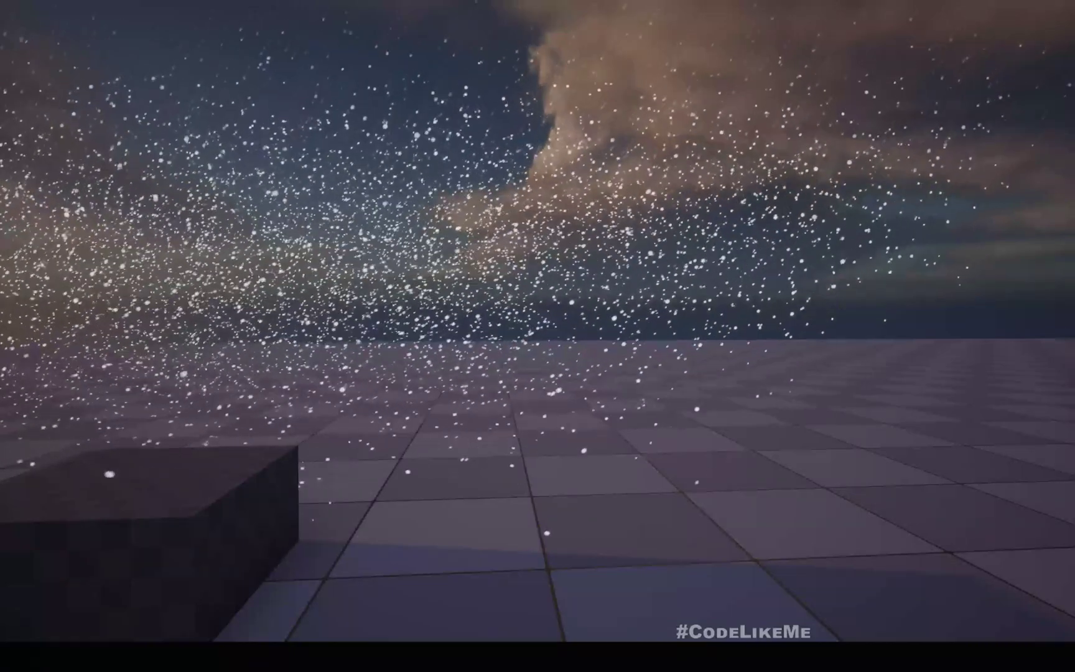
pyautogui.press('F11')
pyautogui.press('Escape')
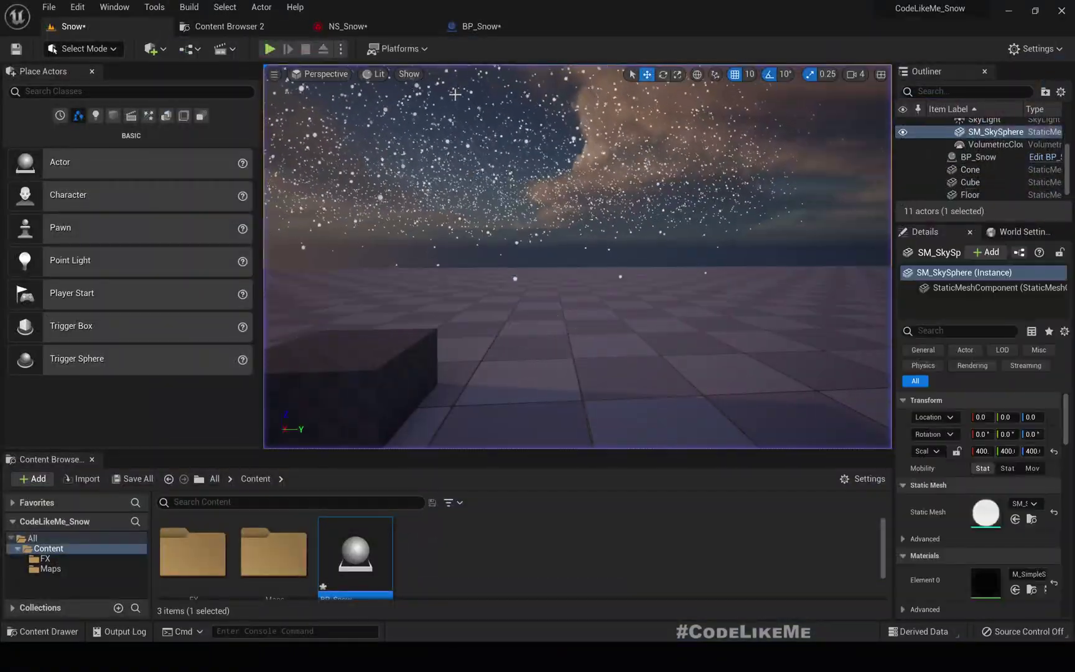
# Set the Z component of Shape Location 001's Non Uniform Scale to 10 in NS_Snow's Snow_WithColl emitter, and inspect the particle preview.
pyautogui.click(348, 26)
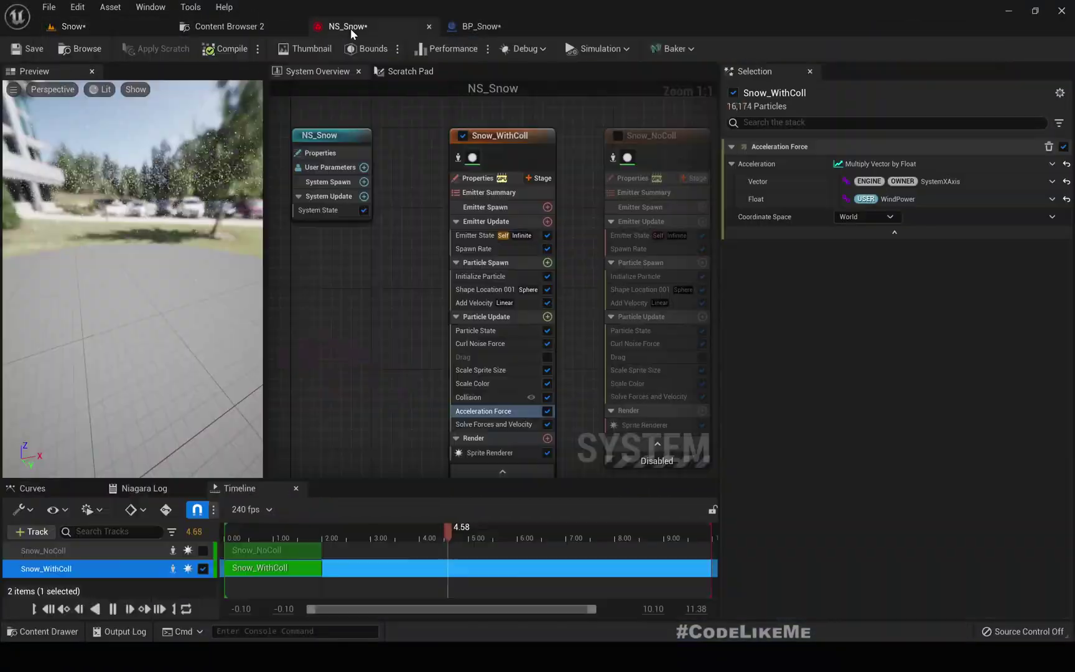
pyautogui.click(484, 276)
pyautogui.click(476, 248)
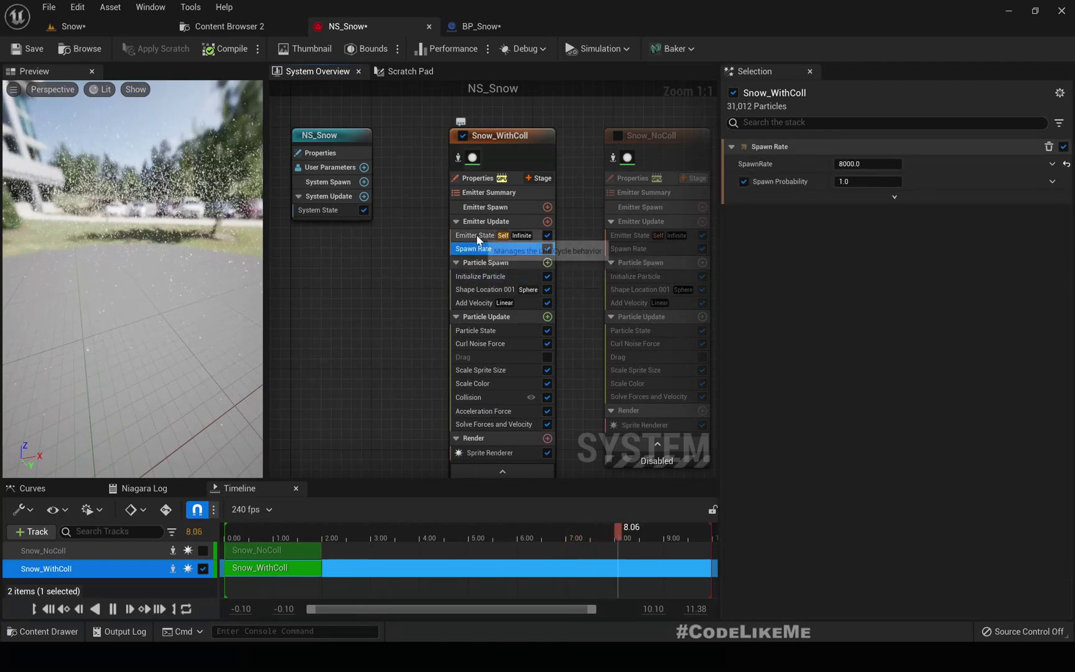
pyautogui.click(477, 236)
pyautogui.click(476, 249)
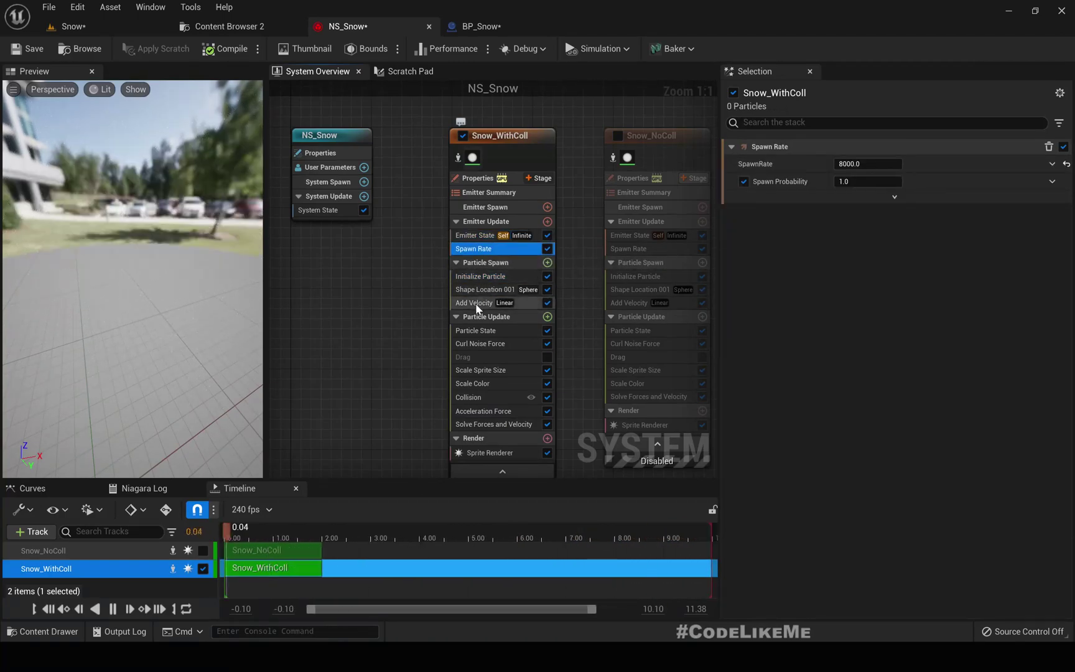
pyautogui.click(478, 303)
pyautogui.click(484, 289)
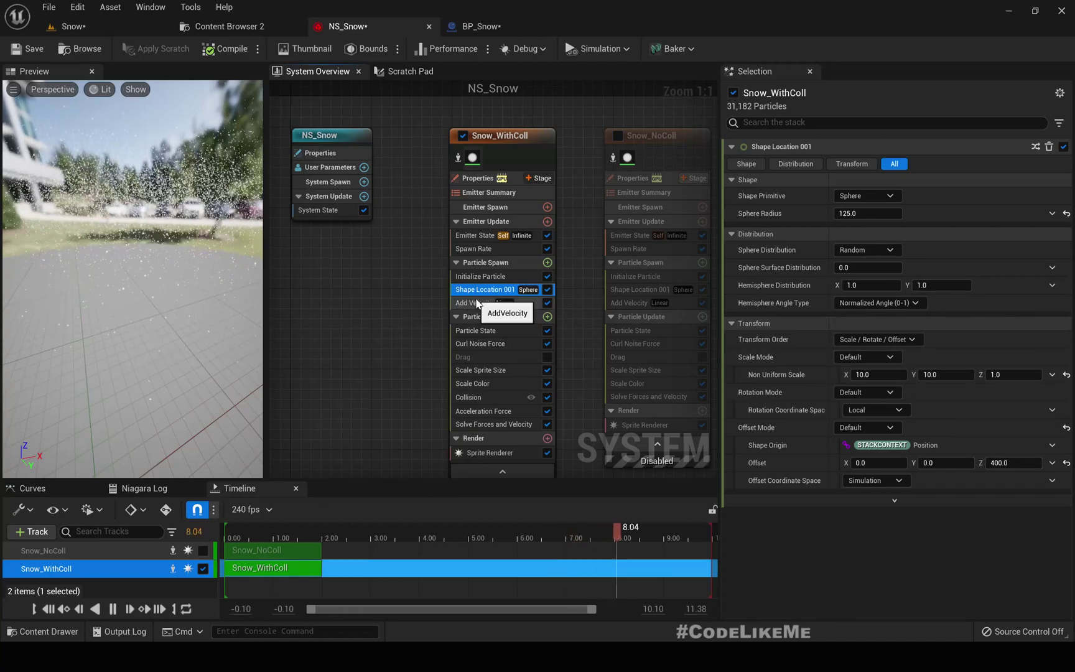
pyautogui.click(1020, 375)
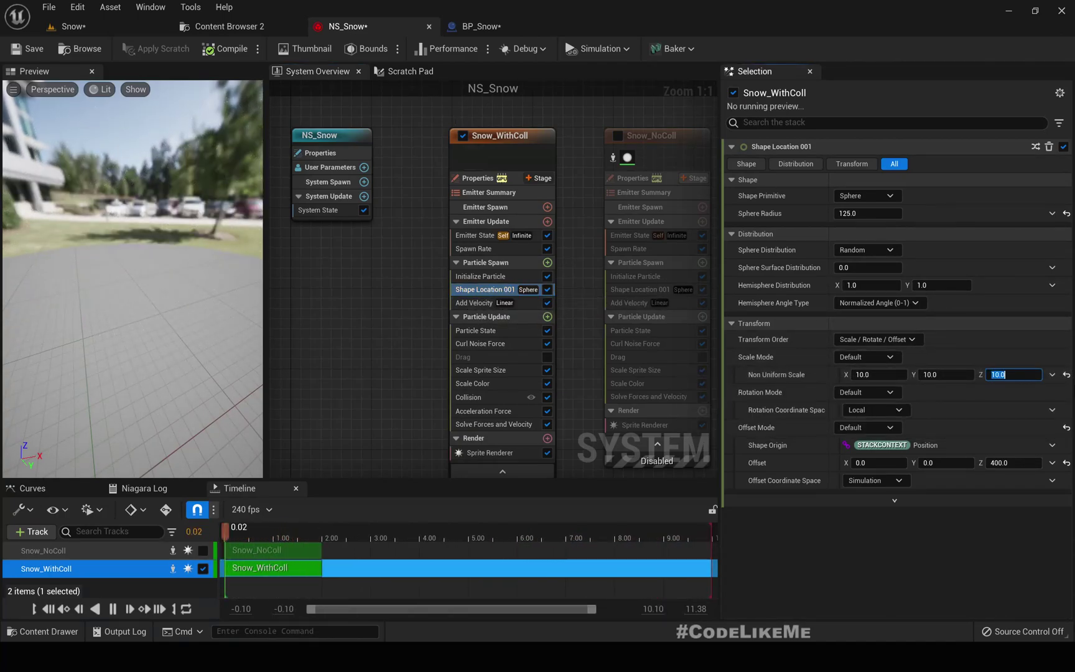
pyautogui.moveTo(158, 191); pyautogui.dragTo(246, 196, button='right')
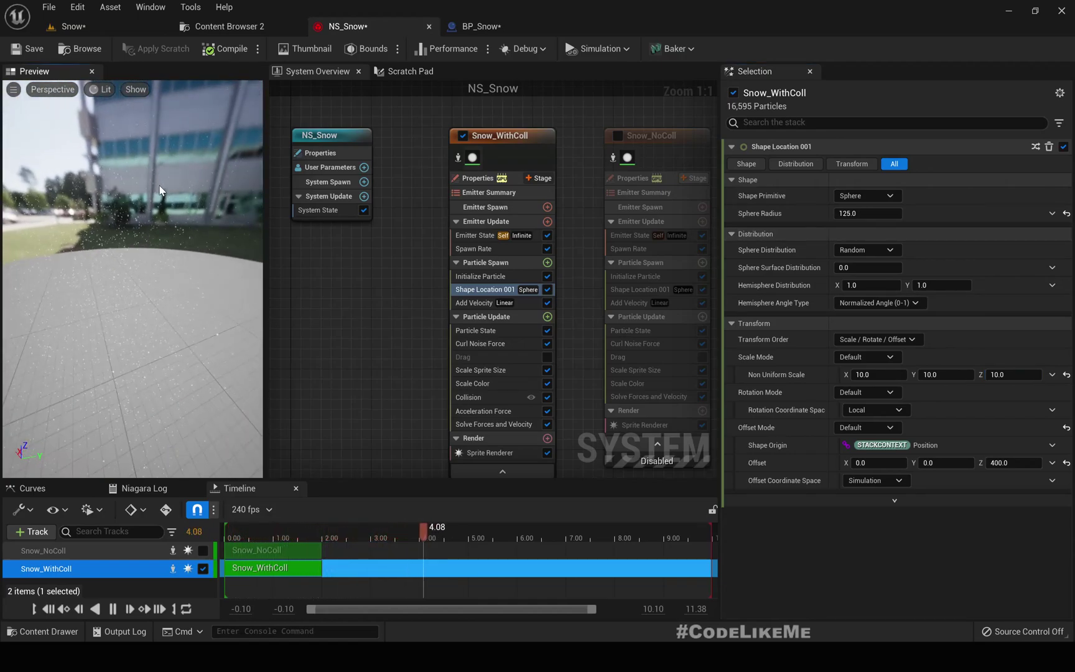
pyautogui.moveTo(158, 193)
pyautogui.mouseDown(button='right')
pyautogui.moveTo(99, 191)
pyautogui.moveTo(134, 185)
pyautogui.moveTo(132, 152)
pyautogui.moveTo(143, 187)
pyautogui.mouseUp(button='right')
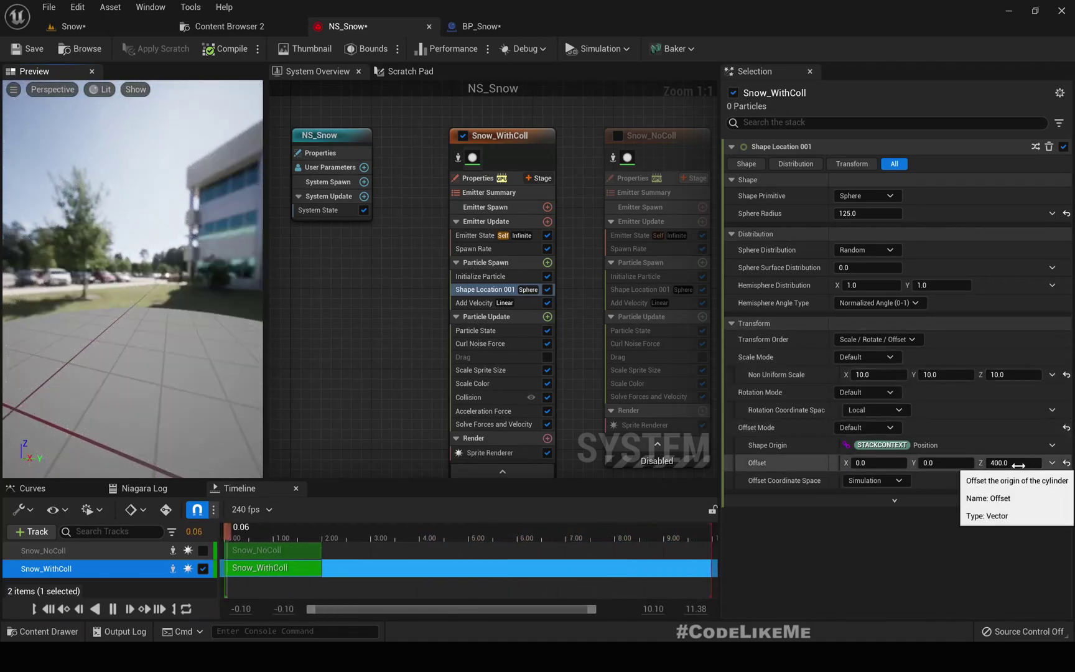
# Check the snowfall in the Snow level, and set Shape Location 001's Non Uniform Scale X and Y to 50 in NS_Snow.
pyautogui.click(84, 30)
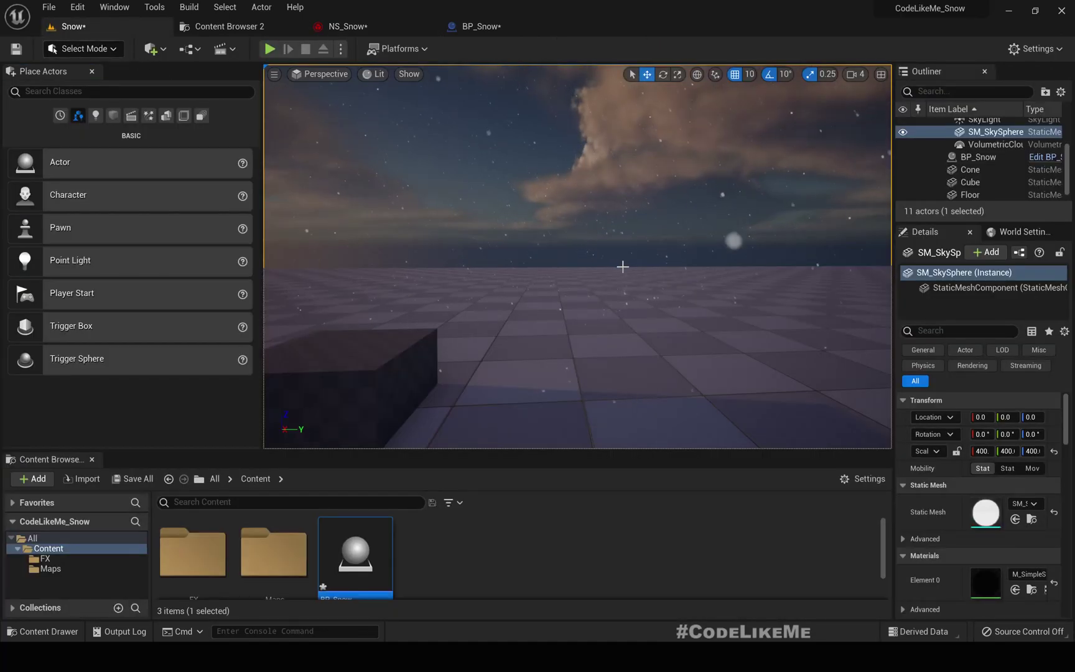
pyautogui.press('s')
pyautogui.moveTo(626, 268); pyautogui.dragTo(551, 267, button='right')
pyautogui.press('w')
pyautogui.moveTo(629, 267); pyautogui.dragTo(457, 269, button='right')
pyautogui.click(481, 26)
pyautogui.click(347, 26)
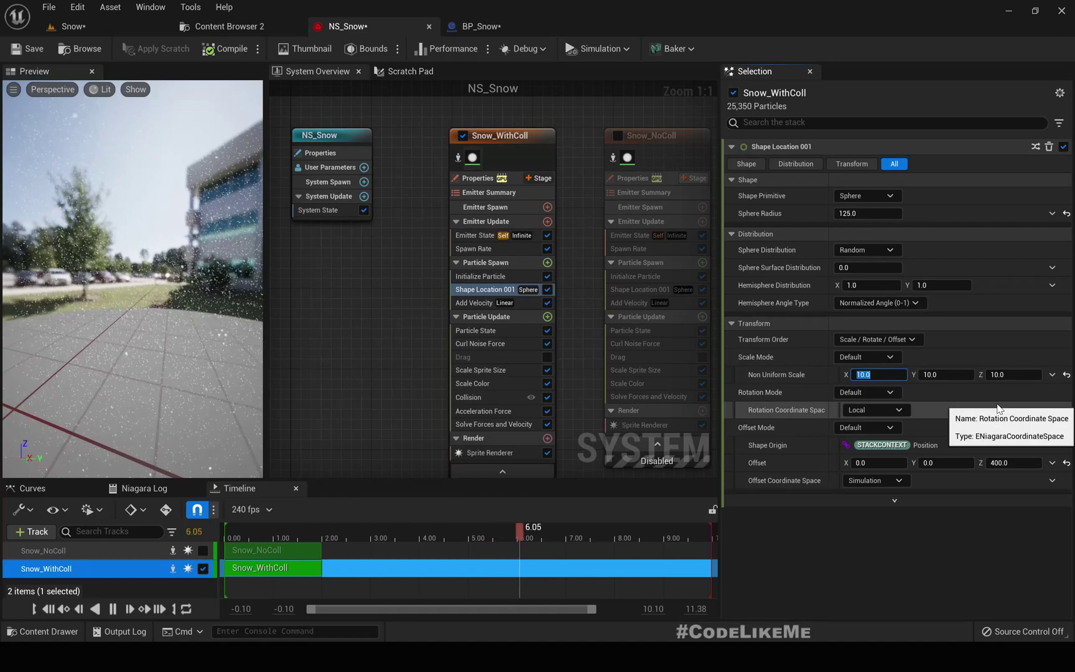
pyautogui.write('50')
pyautogui.press('Tab')
pyautogui.write('5')
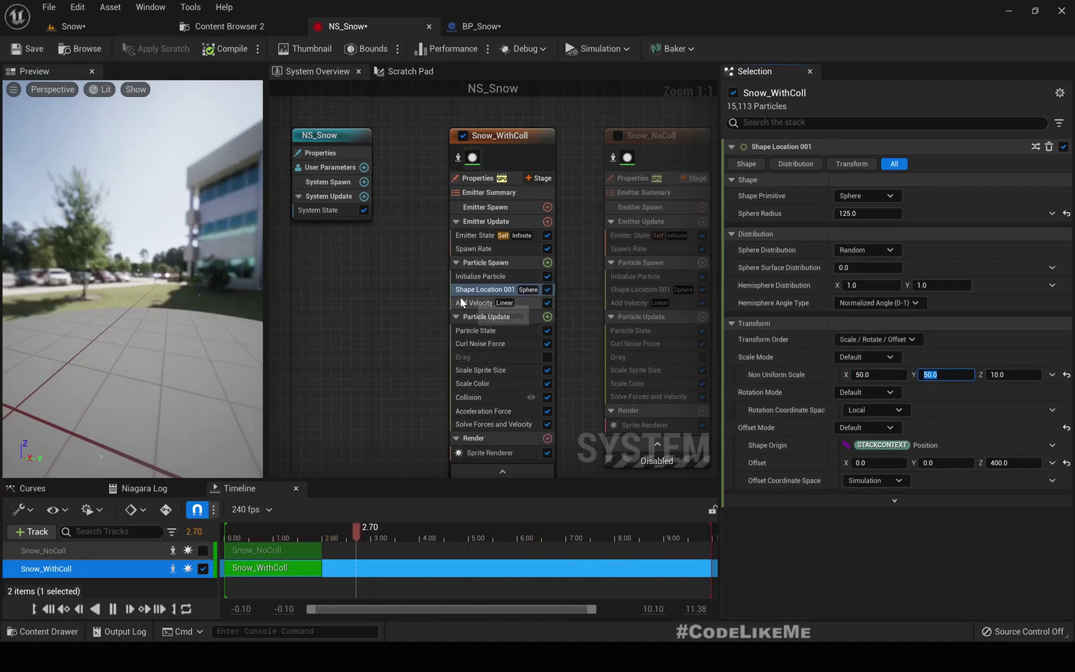
# Set the Snow_WithColl emitter's SpawnRate to 20000.
pyautogui.click(474, 248)
pyautogui.click(869, 164)
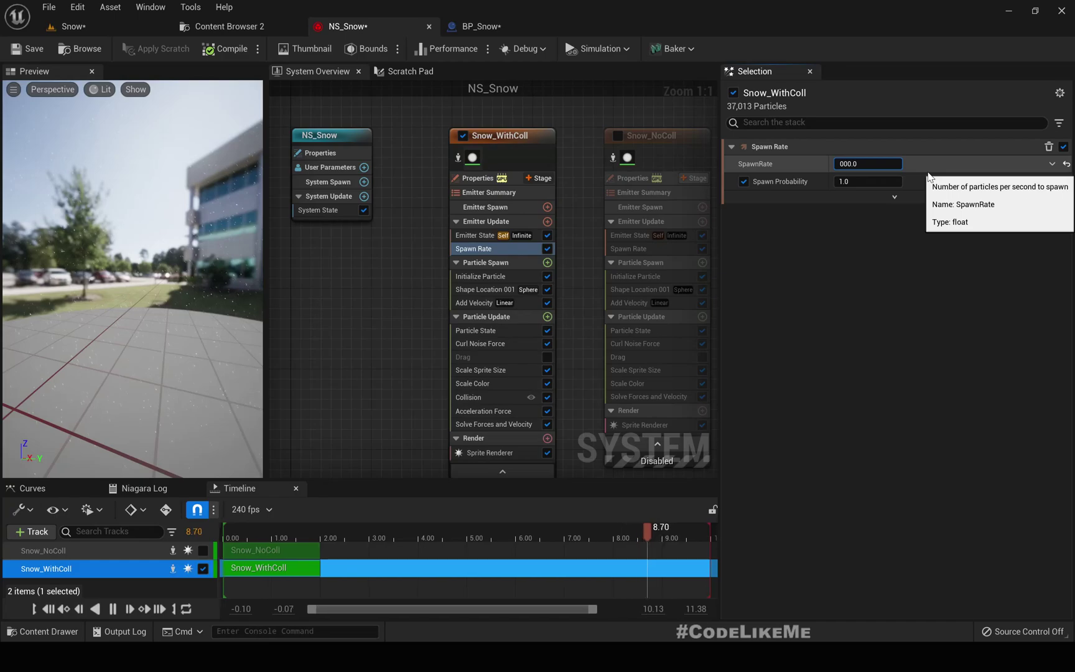
pyautogui.press('Return')
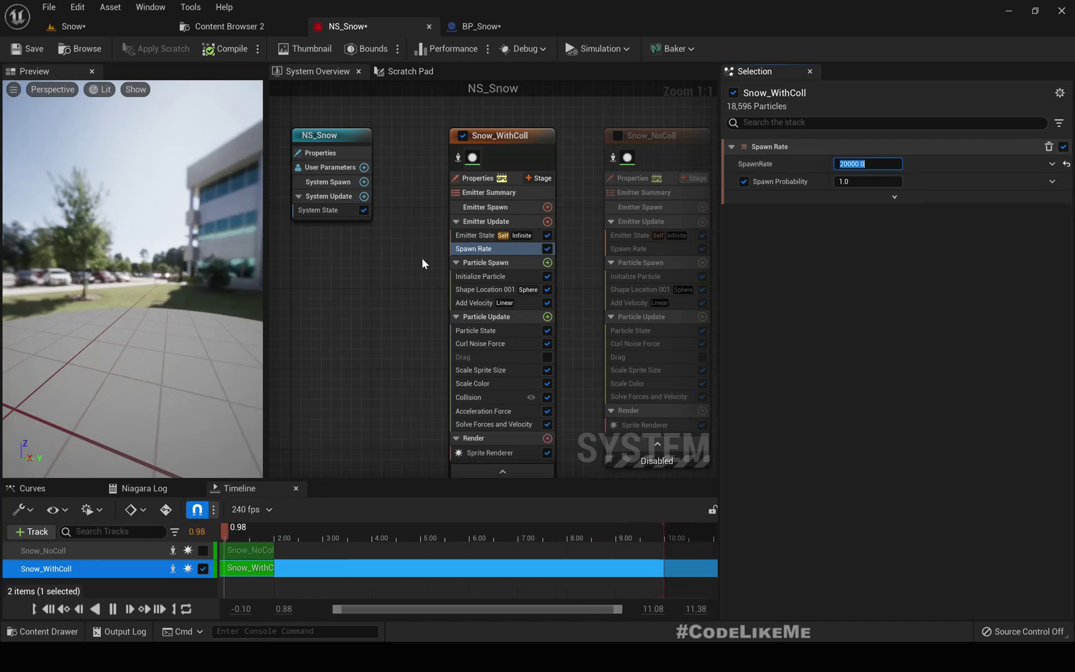
# Delete the disabled Snow_NoColl emitter from NS_Snow.
pyautogui.moveTo(421, 257); pyautogui.dragTo(379, 293, button='right')
pyautogui.click(623, 168)
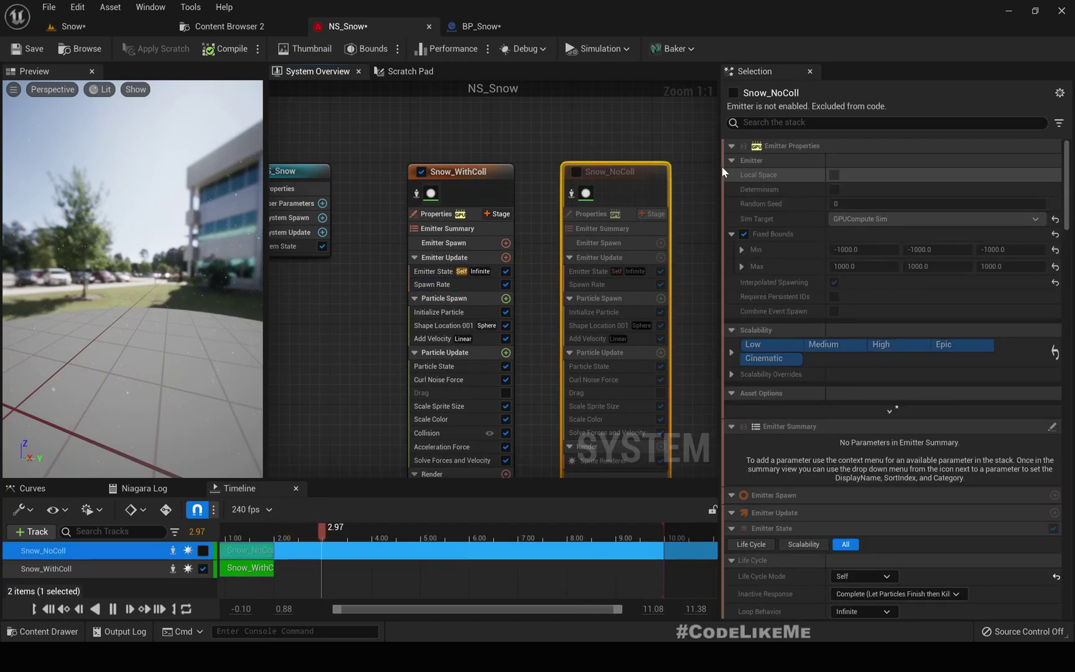
pyautogui.press('Delete')
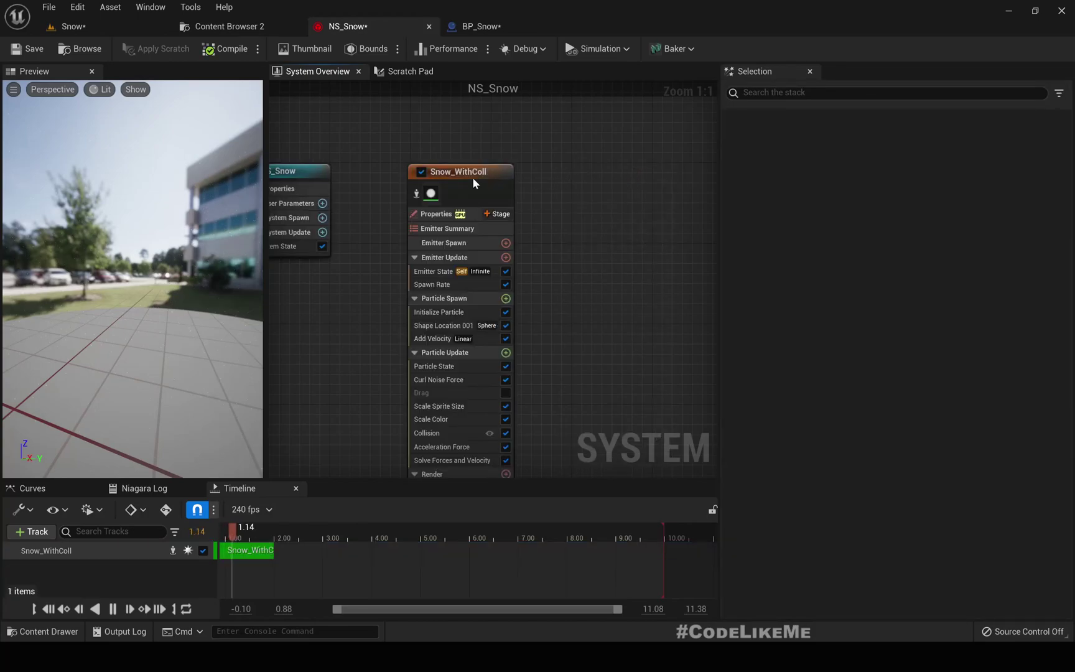
# Duplicate the Snow_WithColl emitter, place the copy beside the original, and disable the copy's Collision module.
pyautogui.click(472, 177)
pyautogui.click(616, 191)
pyautogui.scroll(-2, 541, 196)
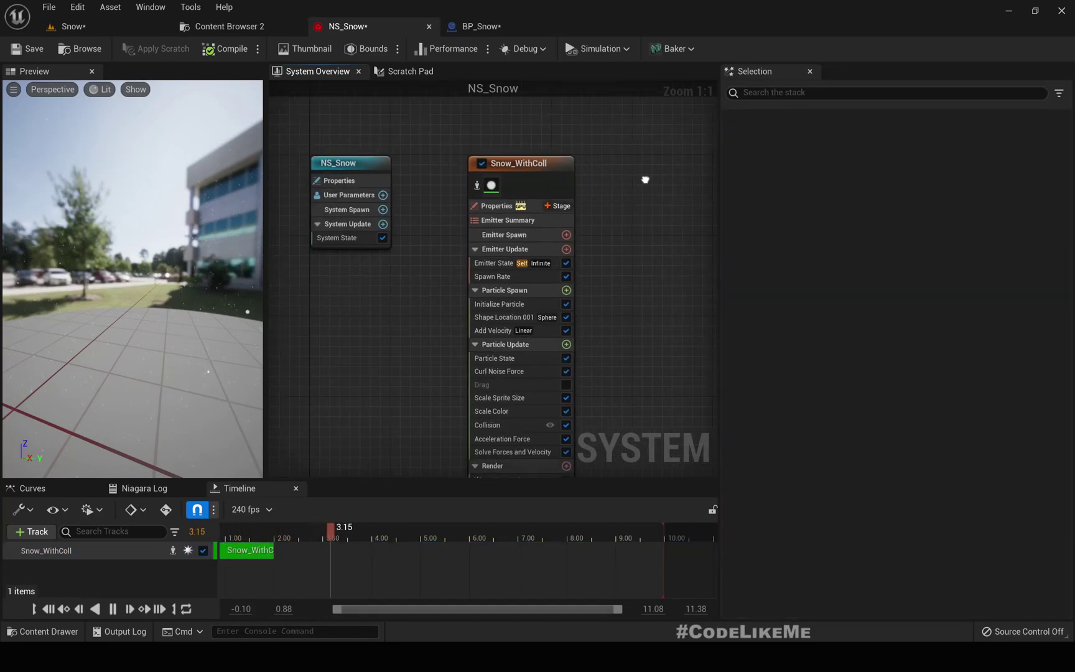
pyautogui.click(431, 168)
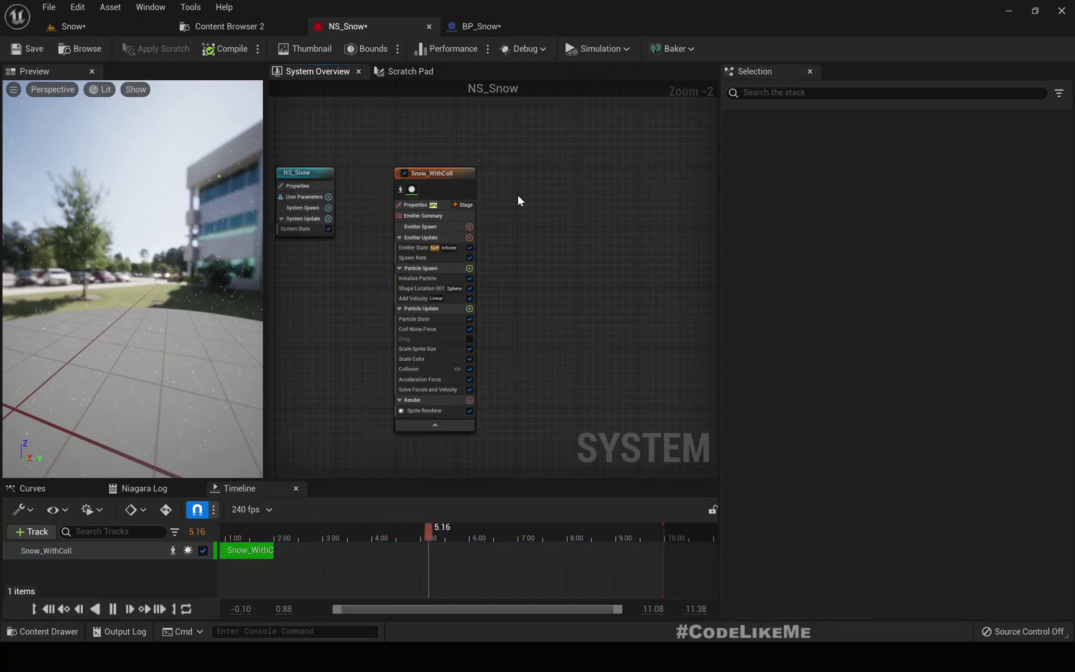
pyautogui.rightClick(448, 179)
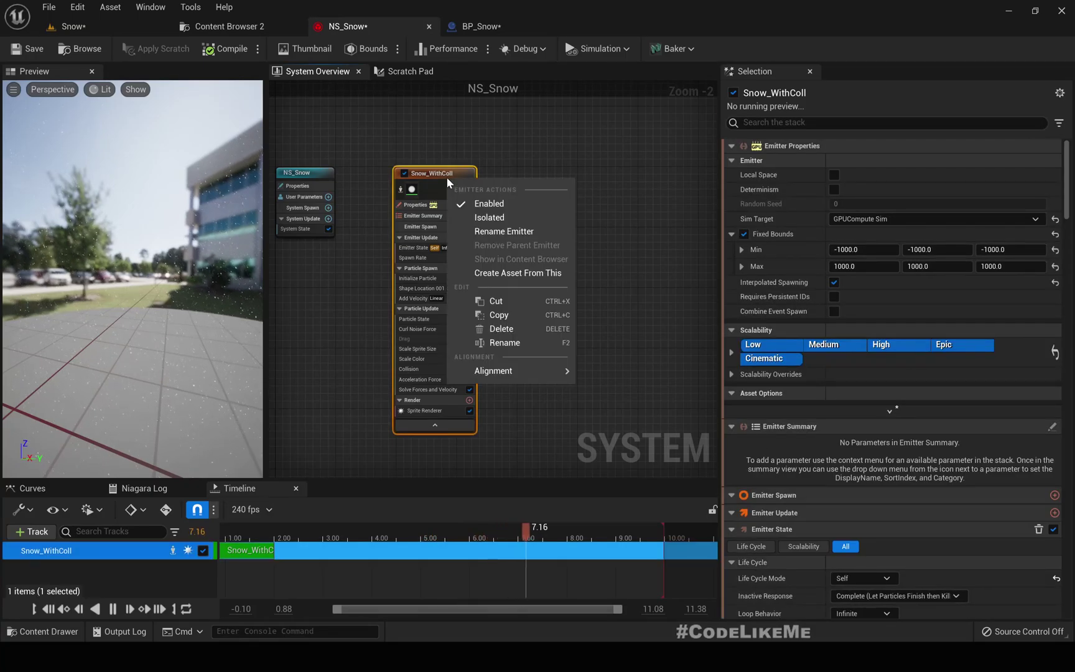
pyautogui.click(516, 316)
pyautogui.click(572, 177)
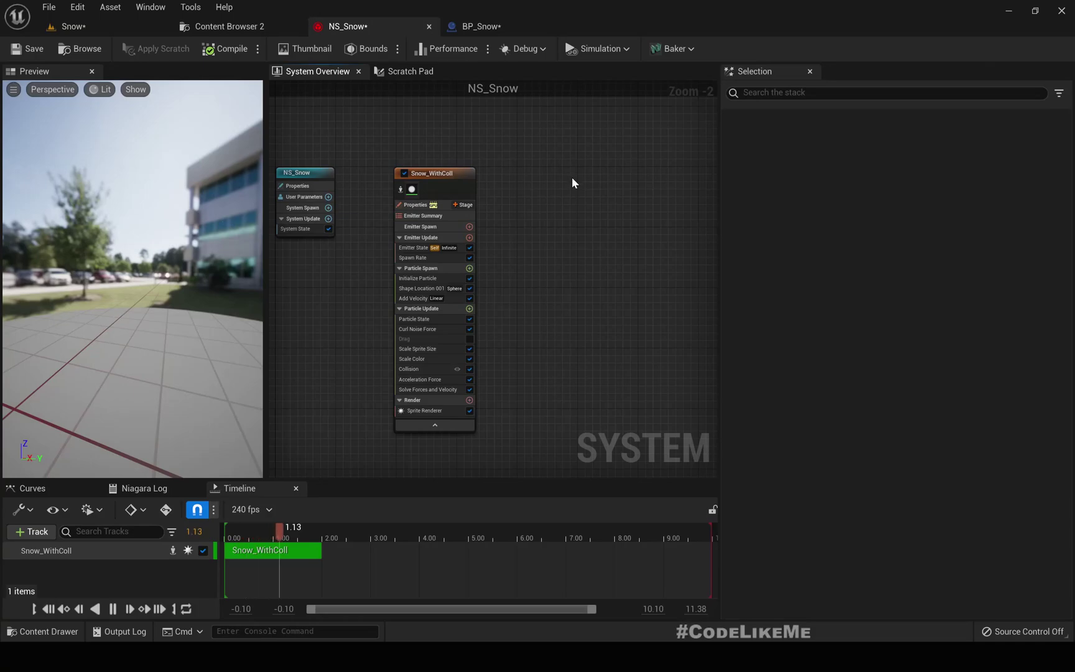
pyautogui.hotkey('ctrl', 'v')
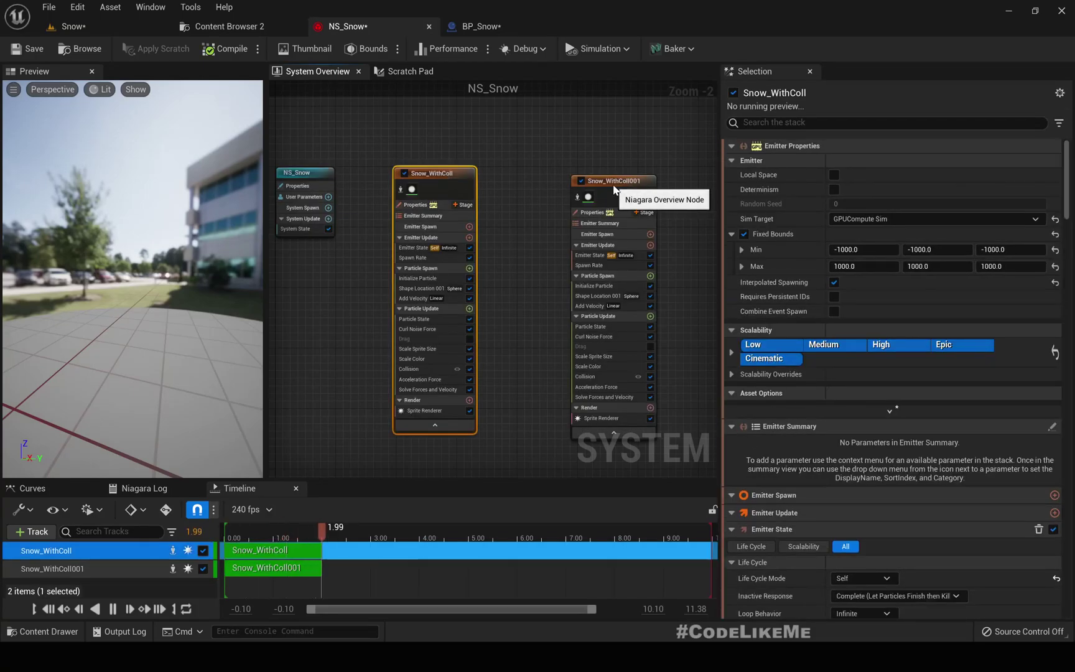
pyautogui.moveTo(609, 183); pyautogui.dragTo(555, 175)
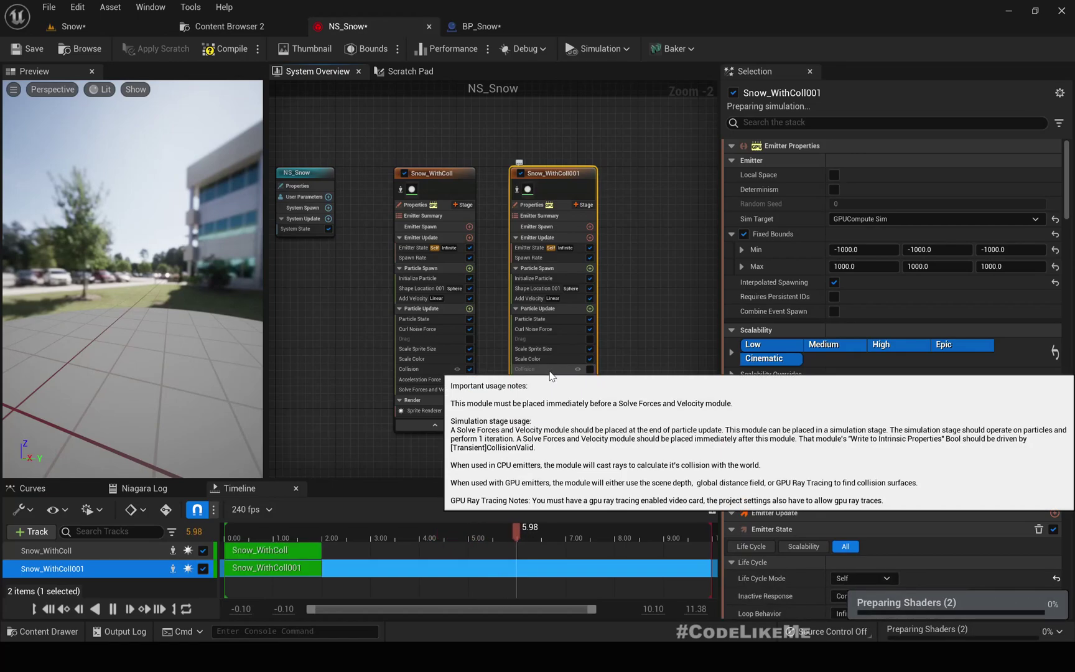
pyautogui.click(589, 369)
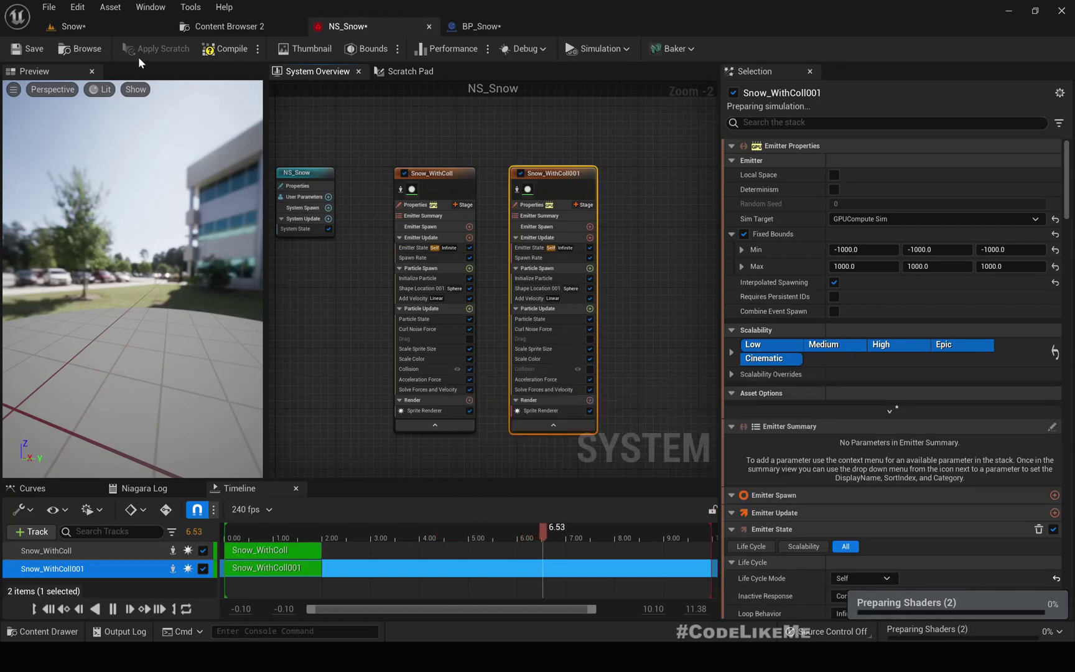
# Play the Snow level in fullscreen and move through it to check the snowfall from both emitters.
pyautogui.click(115, 28)
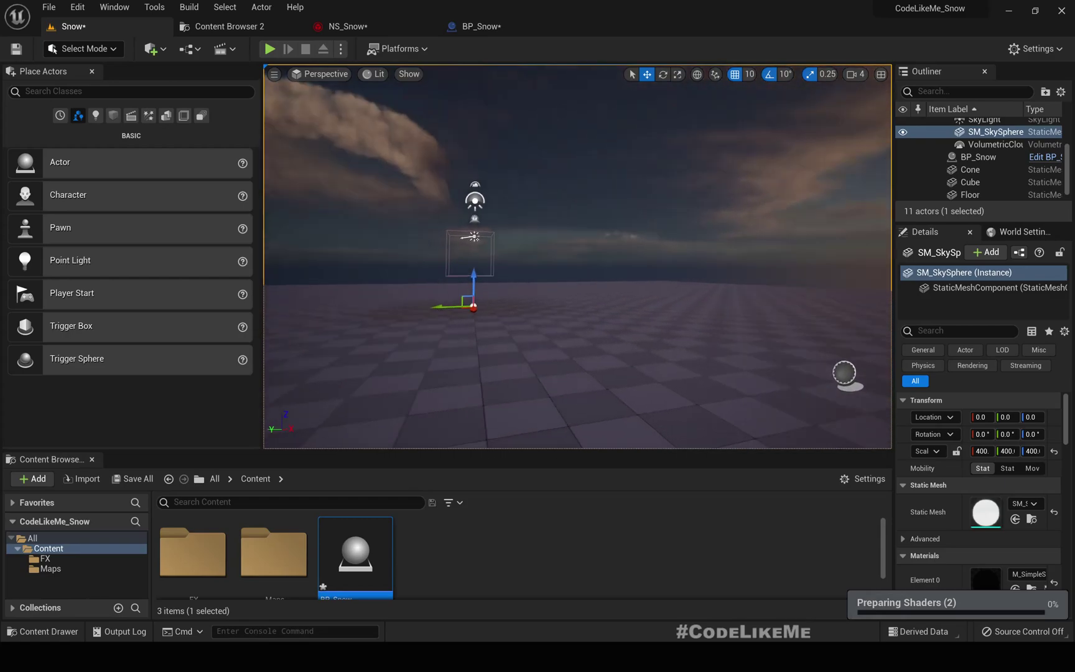
pyautogui.moveTo(578, 256); pyautogui.dragTo(797, 278, button='right')
pyautogui.press('w')
pyautogui.press('a')
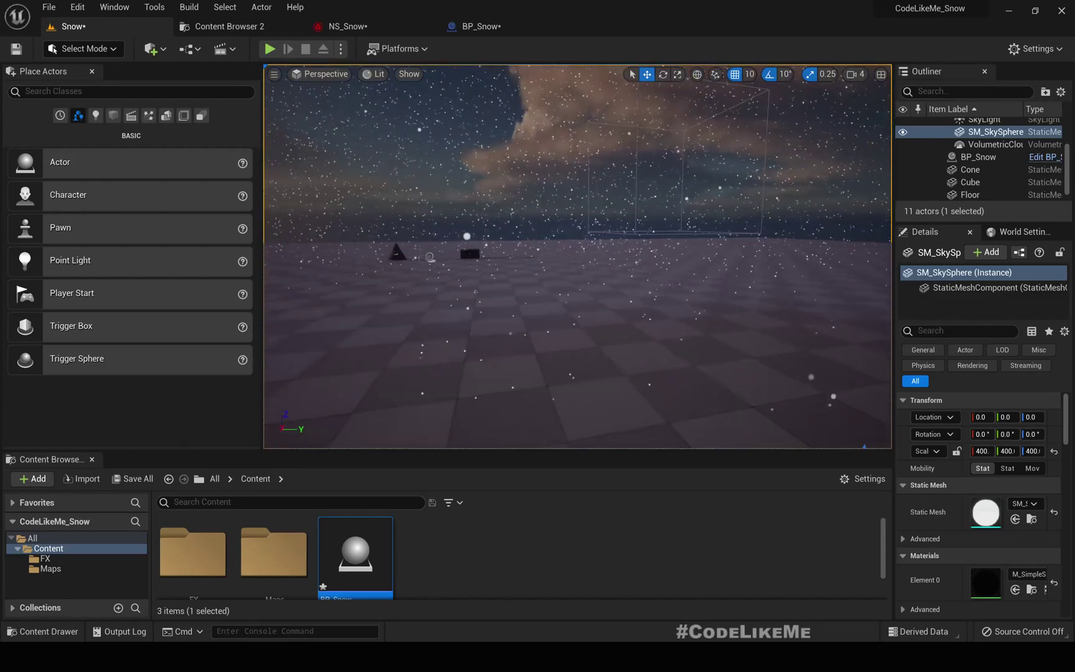
pyautogui.press('F11')
pyautogui.hotkey('alt', 'p')
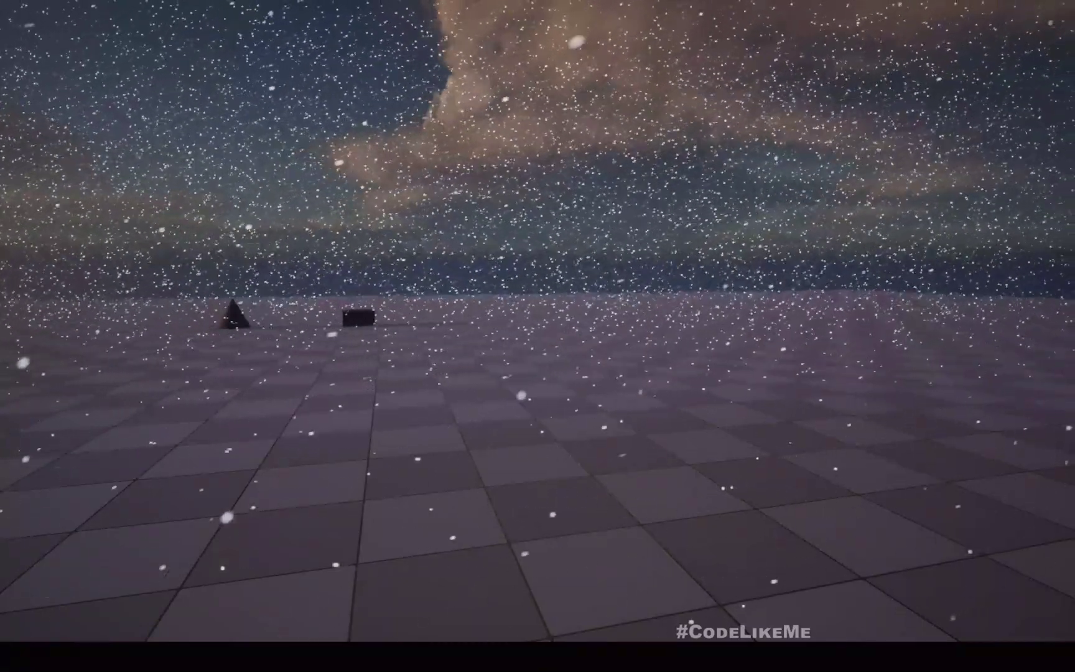
pyautogui.click(473, 204)
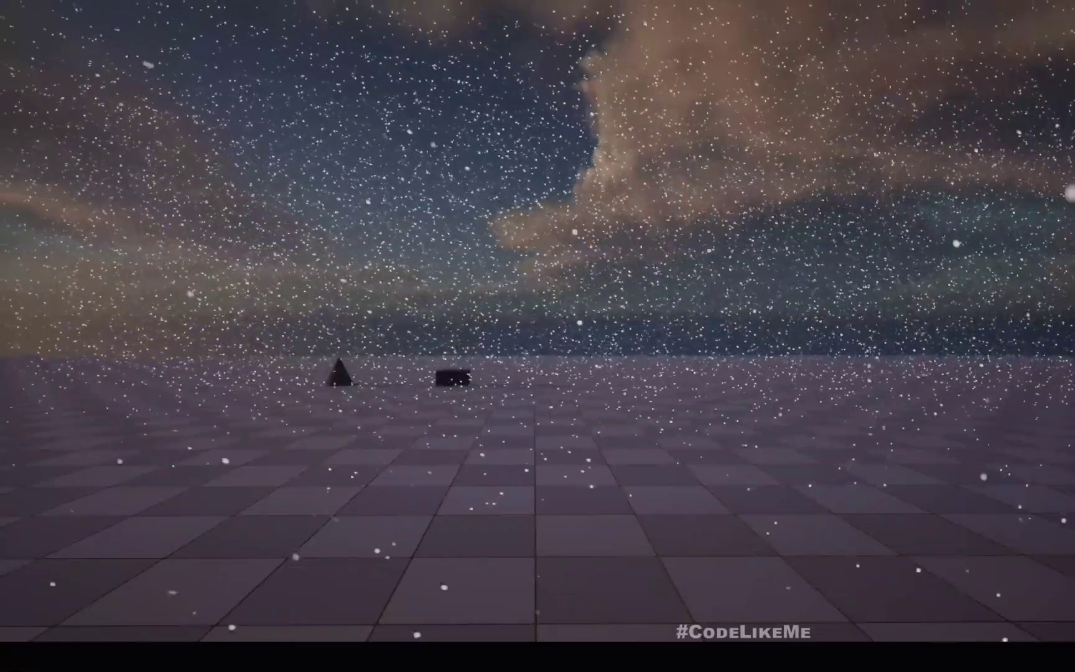
pyautogui.press('w')
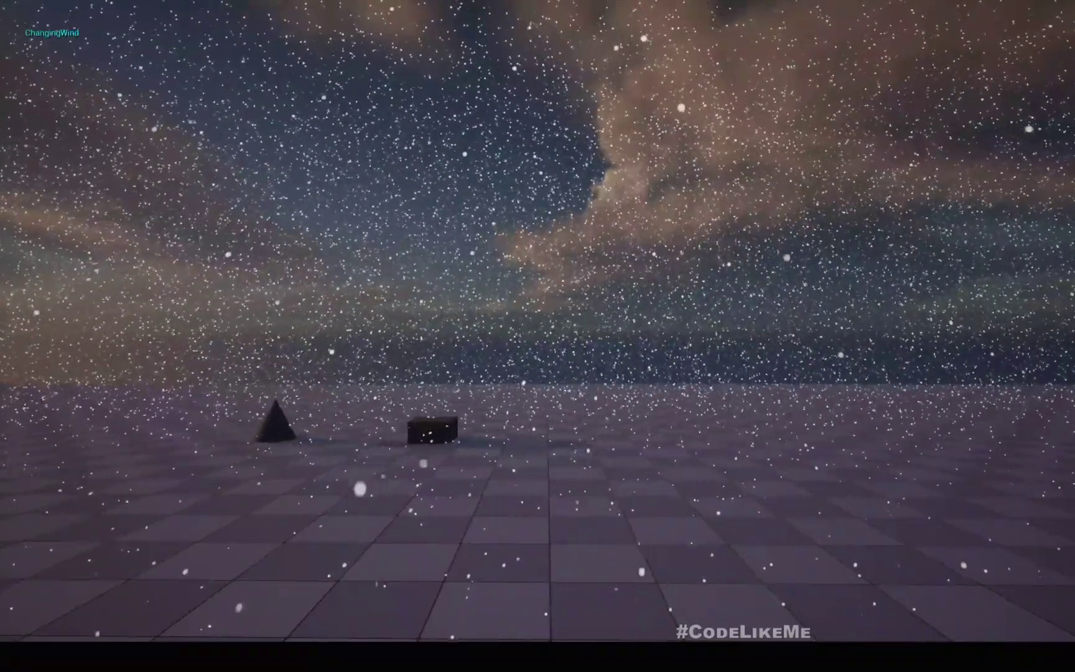
pyautogui.press('F11')
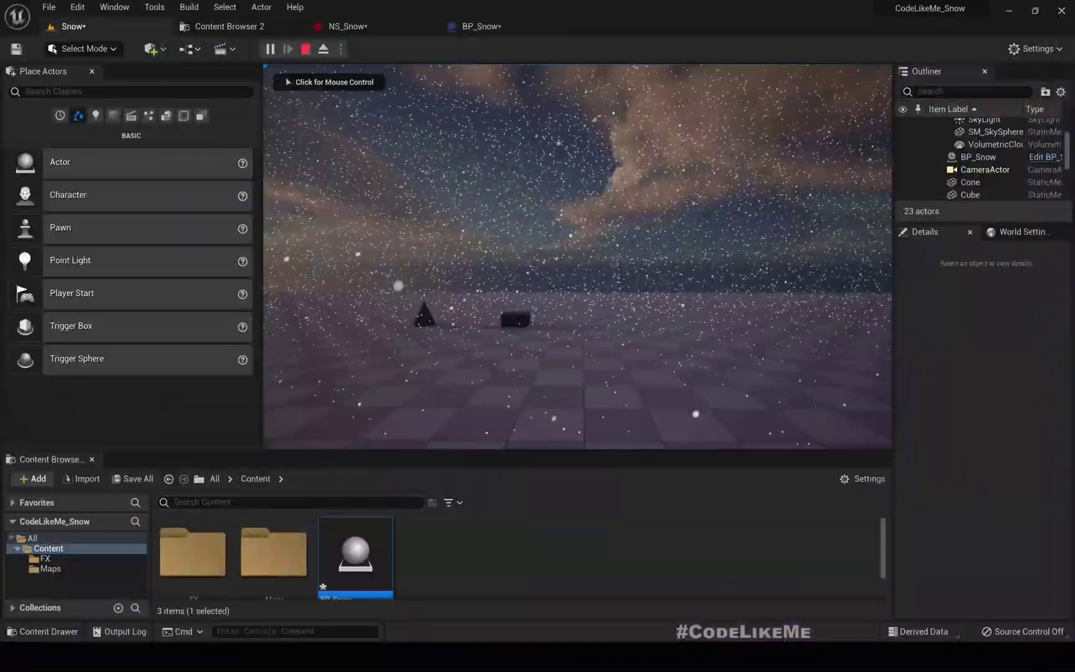
pyautogui.press('Escape')
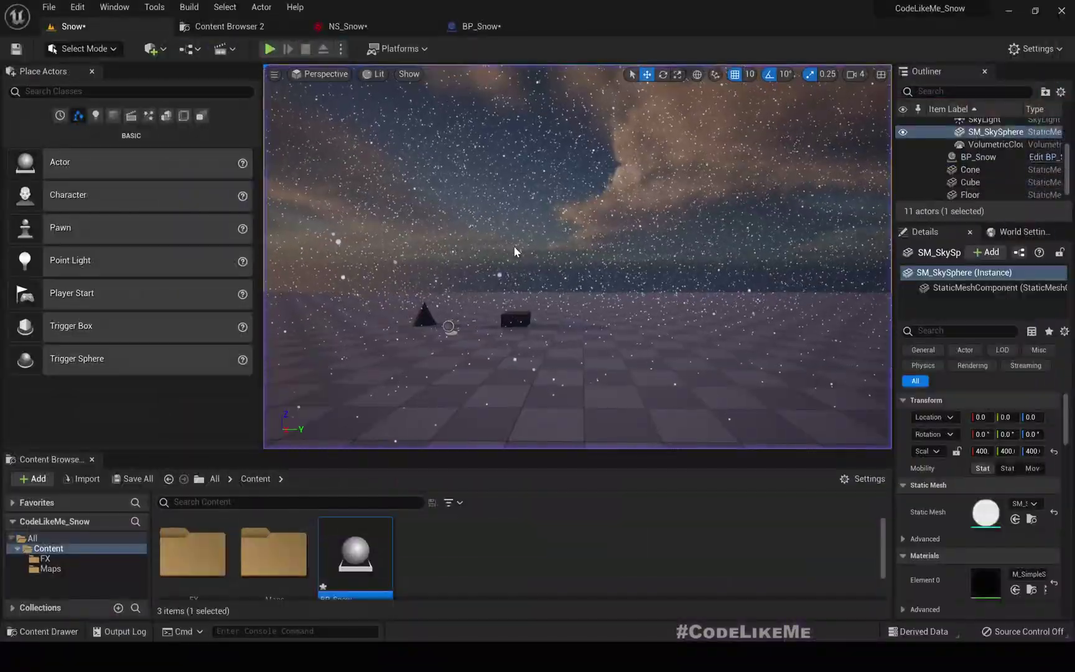
# Try a Noise Strength of 200 on Snow_WithColl's Curl Noise Force in NS_Snow and restore it to 20.
pyautogui.click(477, 27)
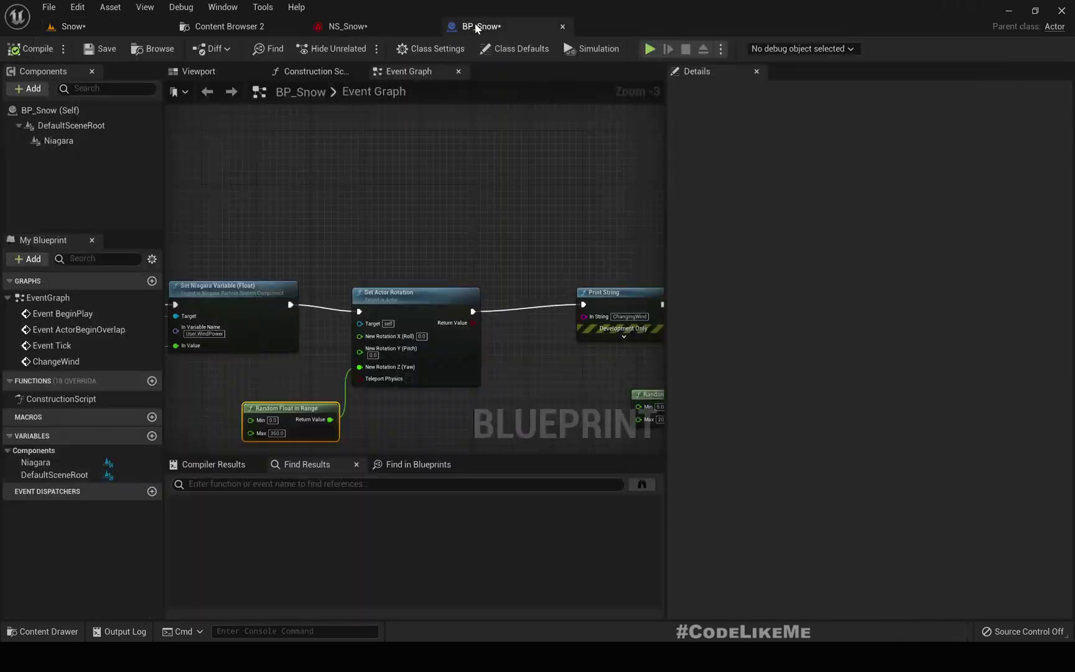
pyautogui.click(346, 26)
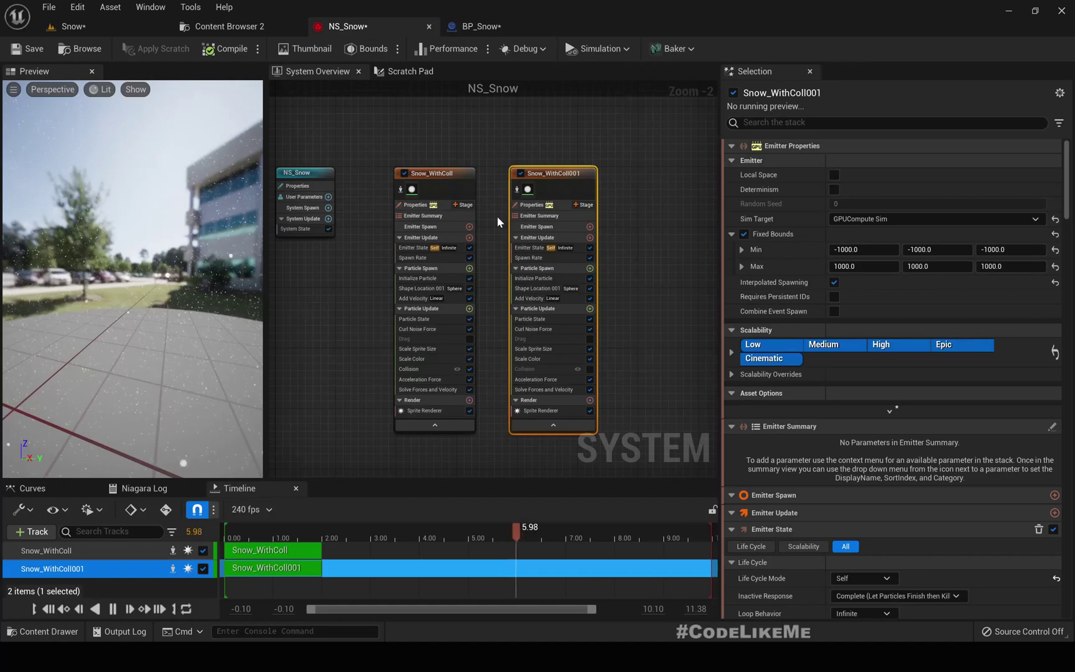
pyautogui.click(415, 336)
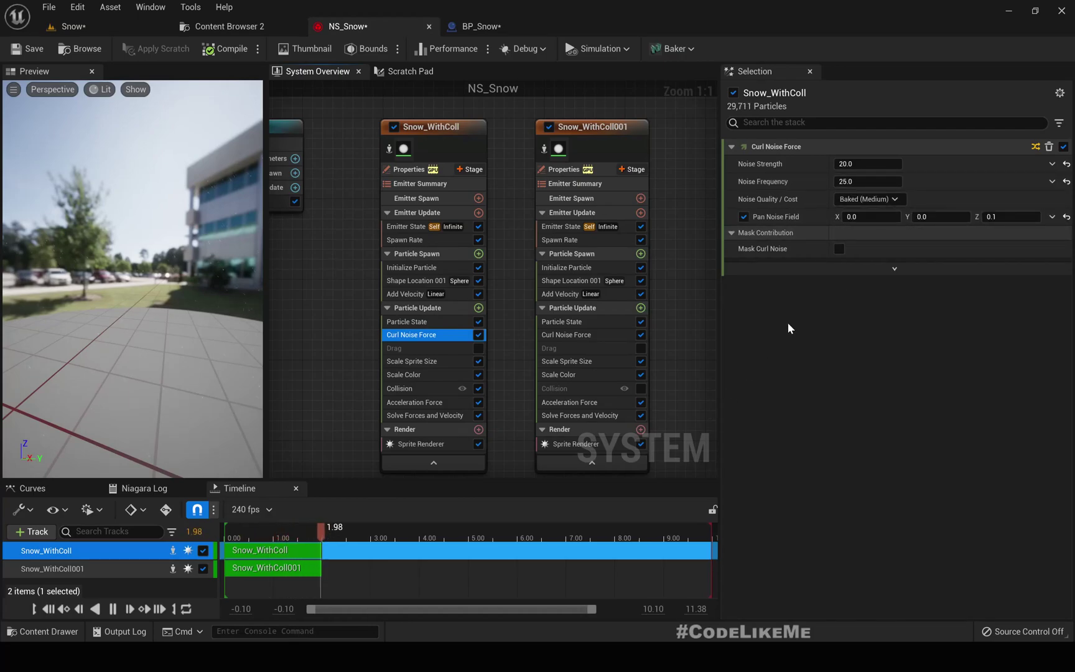
pyautogui.click(771, 165)
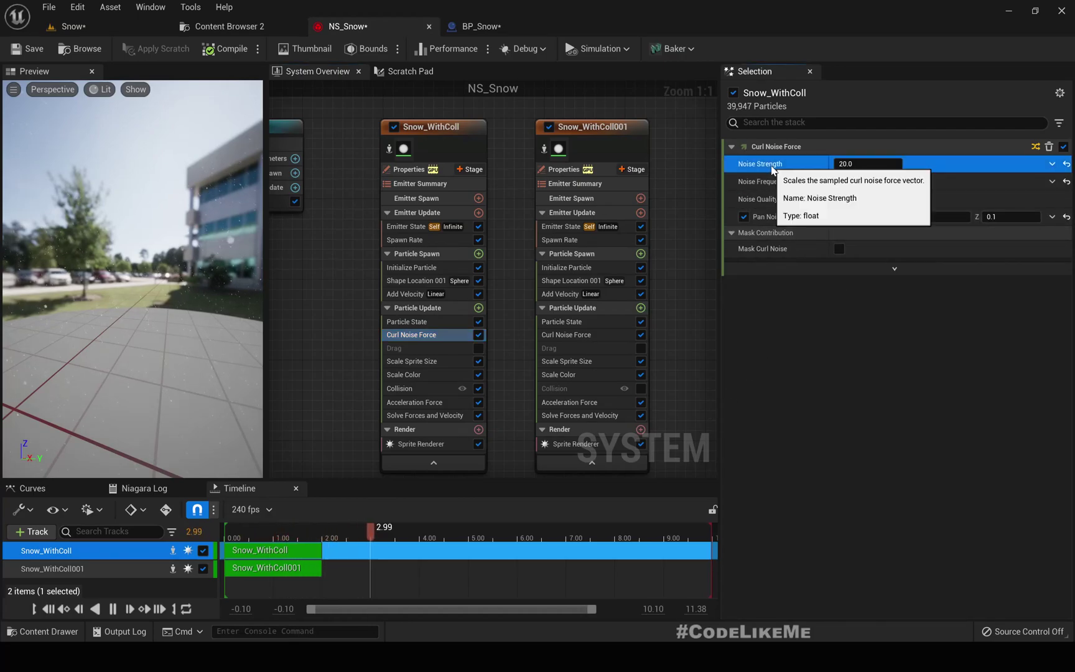
pyautogui.click(1053, 166)
pyautogui.write('multip')
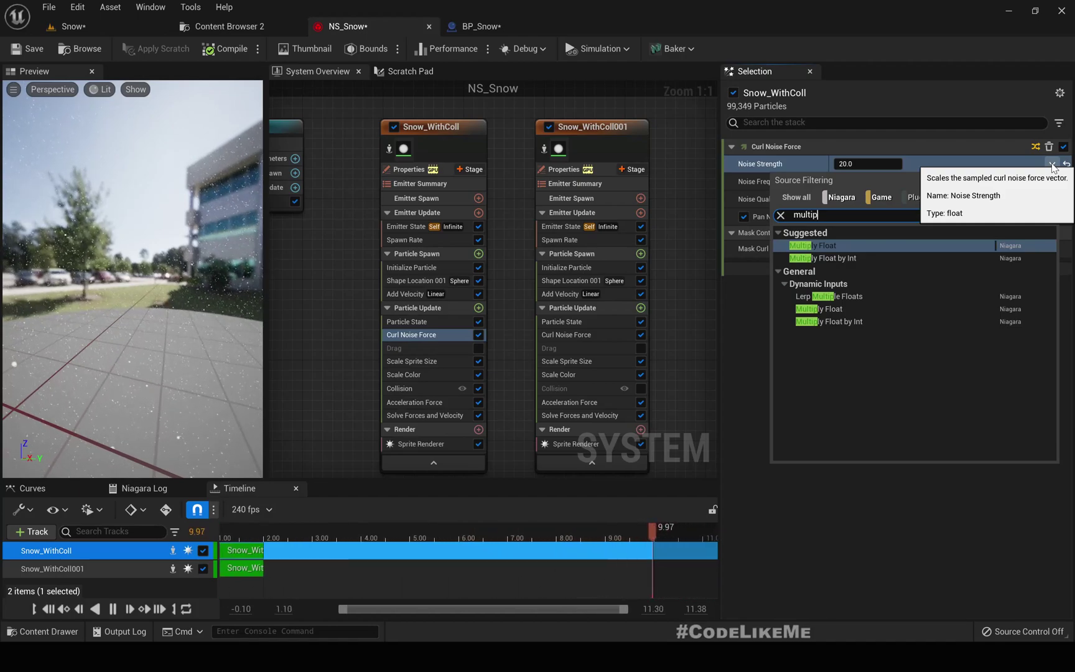
pyautogui.click(863, 546)
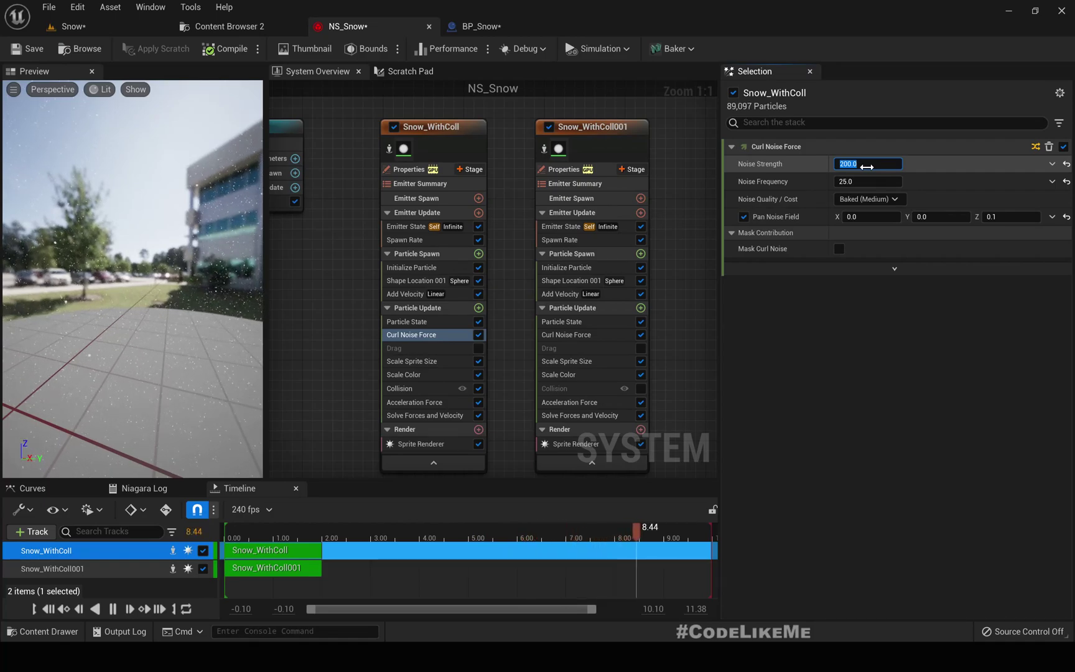
pyautogui.press('Left')
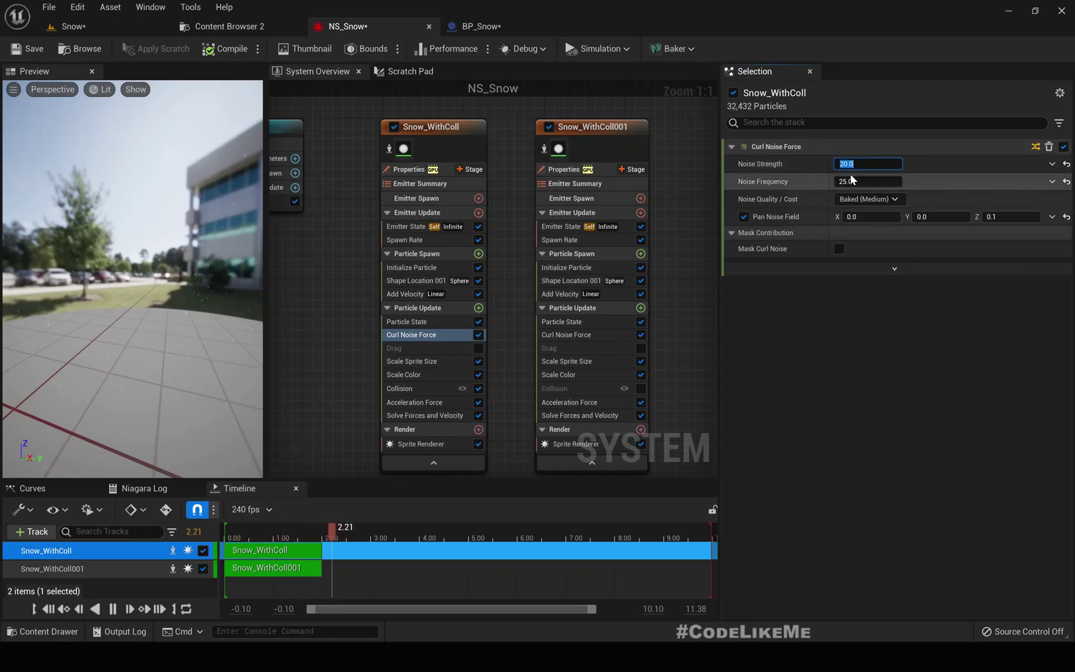
# Drive Snow_WithColl's curl Noise Strength with Multiply Float, setting A to 20 and linking B to the user parameter WindPower.
pyautogui.click(1052, 164)
pyautogui.write('mul')
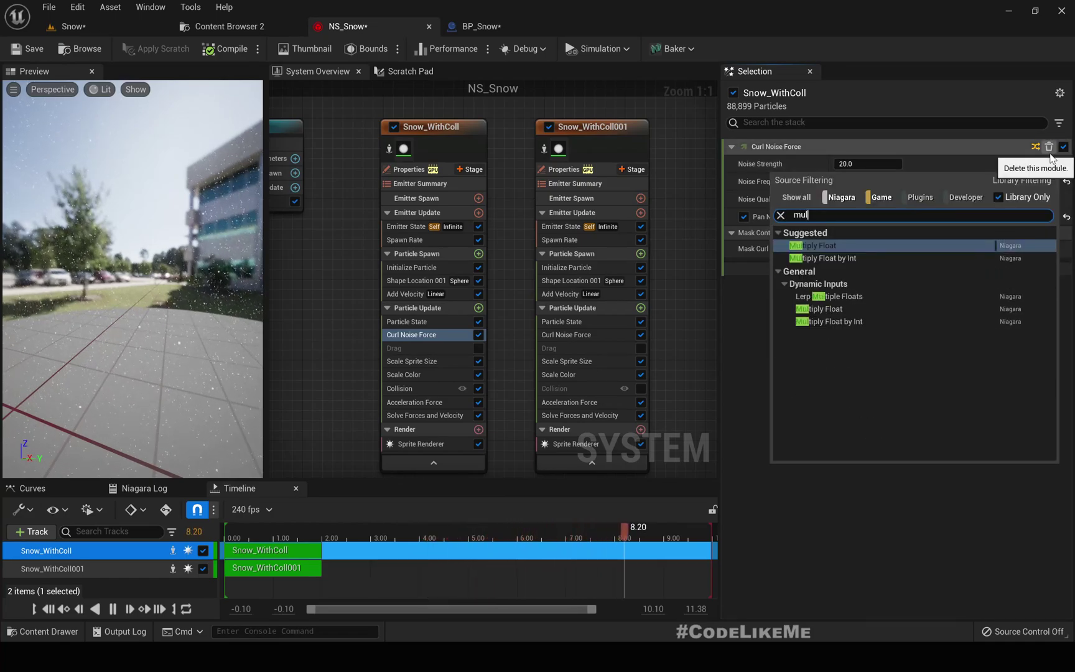
pyautogui.press('Return')
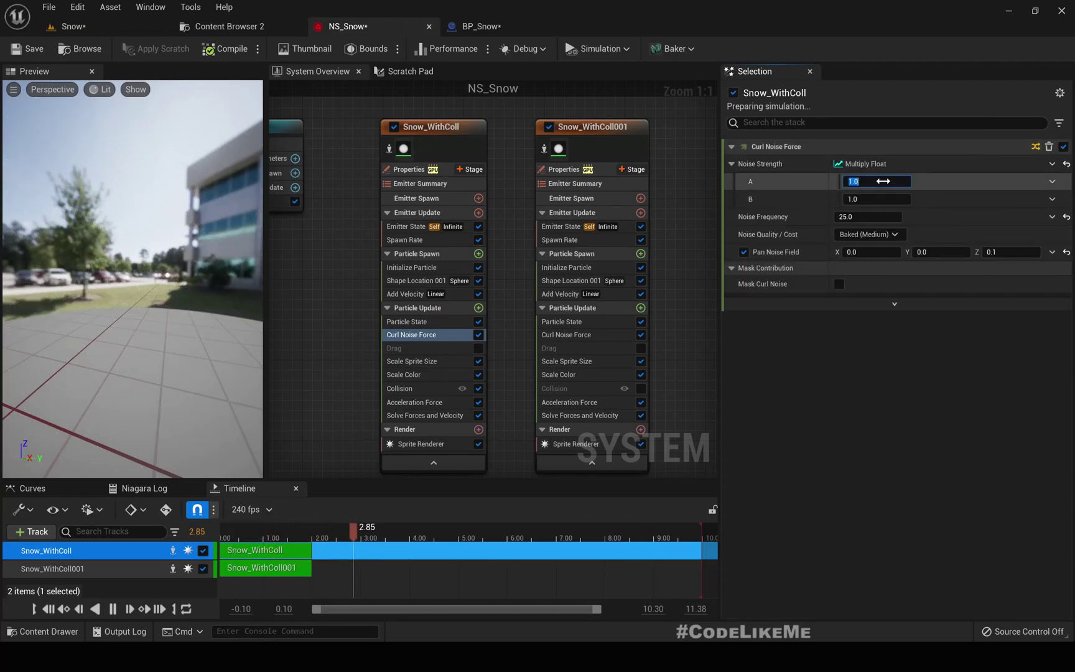
pyautogui.click(1053, 200)
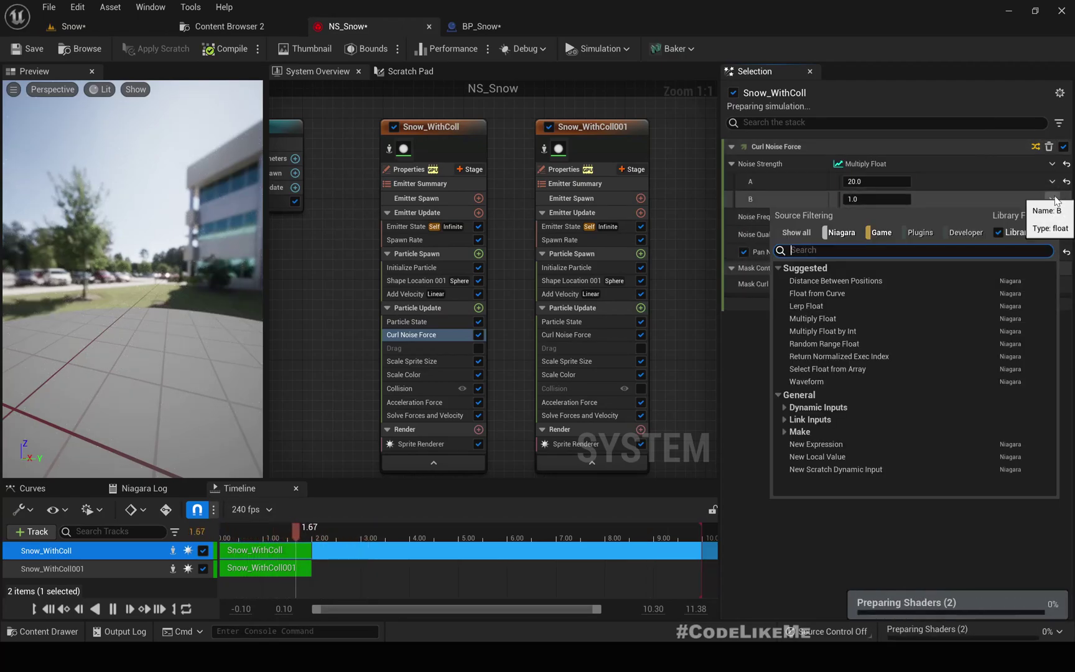
pyautogui.write('user')
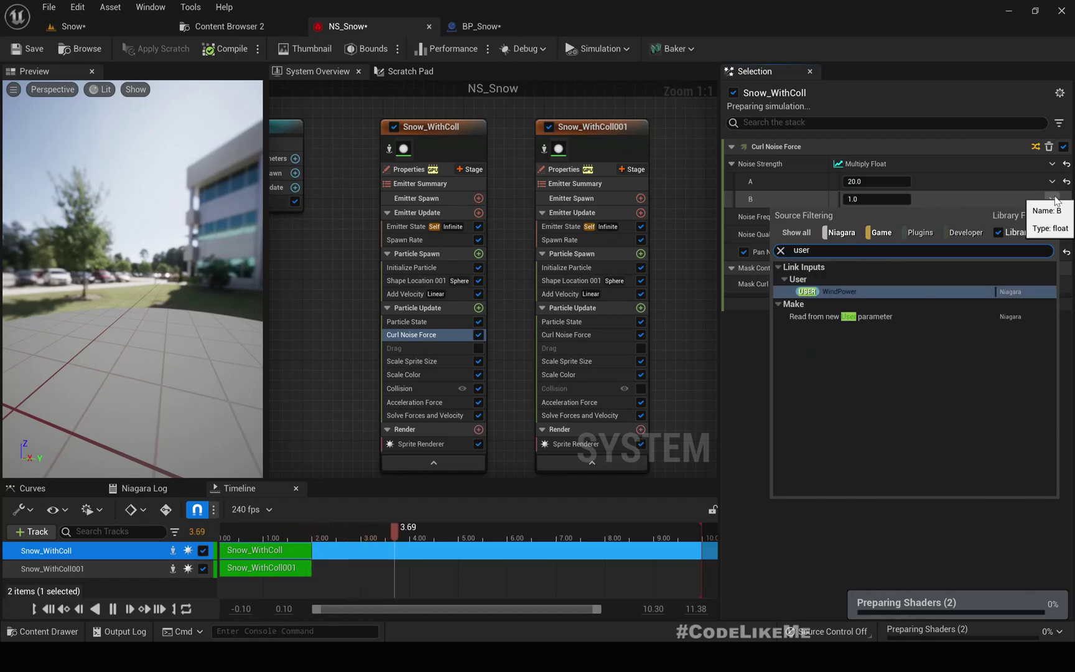
pyautogui.press('Return')
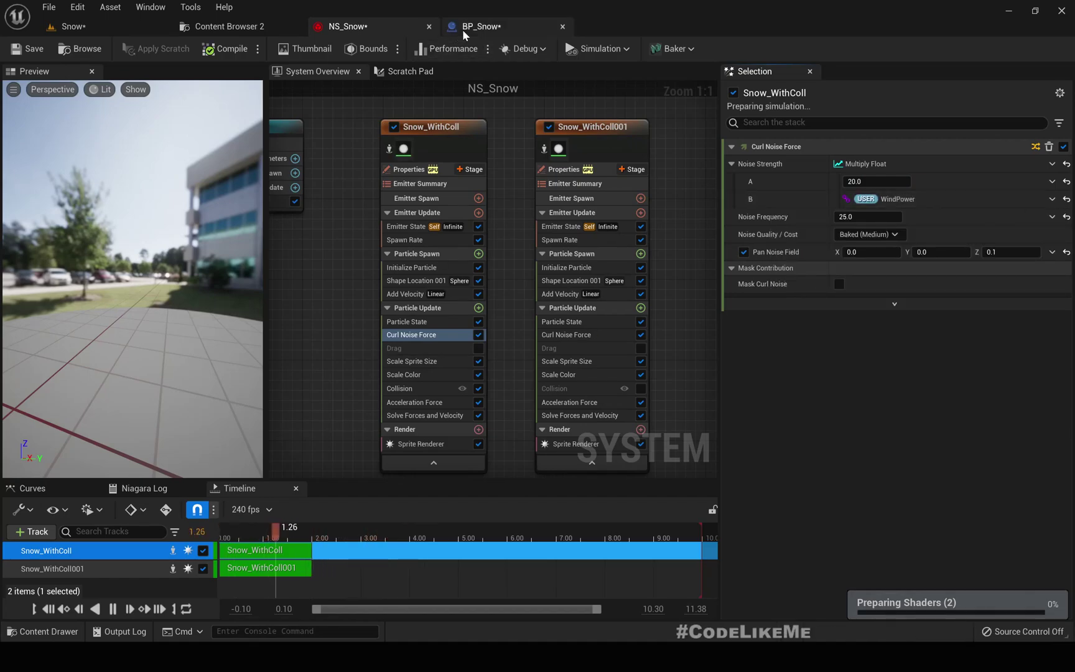
# Review BP_Snow's random WindPower range, set A in Snow_WithColl's Noise Strength multiplication to 5, and check the level.
pyautogui.click(479, 26)
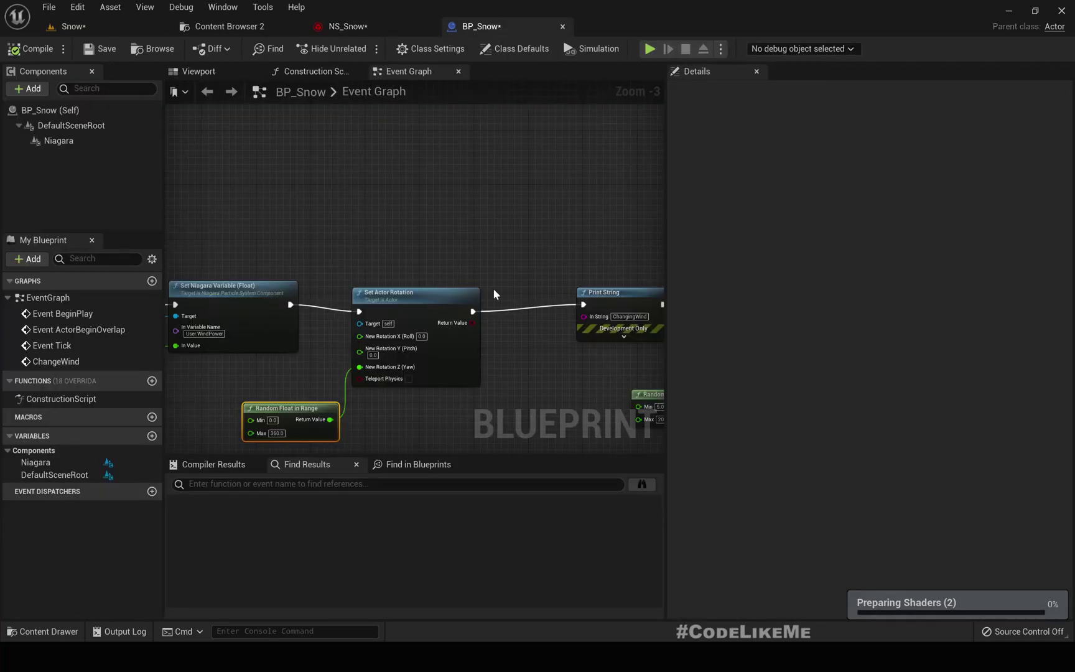
pyautogui.moveTo(288, 435); pyautogui.dragTo(578, 408, button='right')
pyautogui.moveTo(461, 142); pyautogui.dragTo(390, 142, button='right')
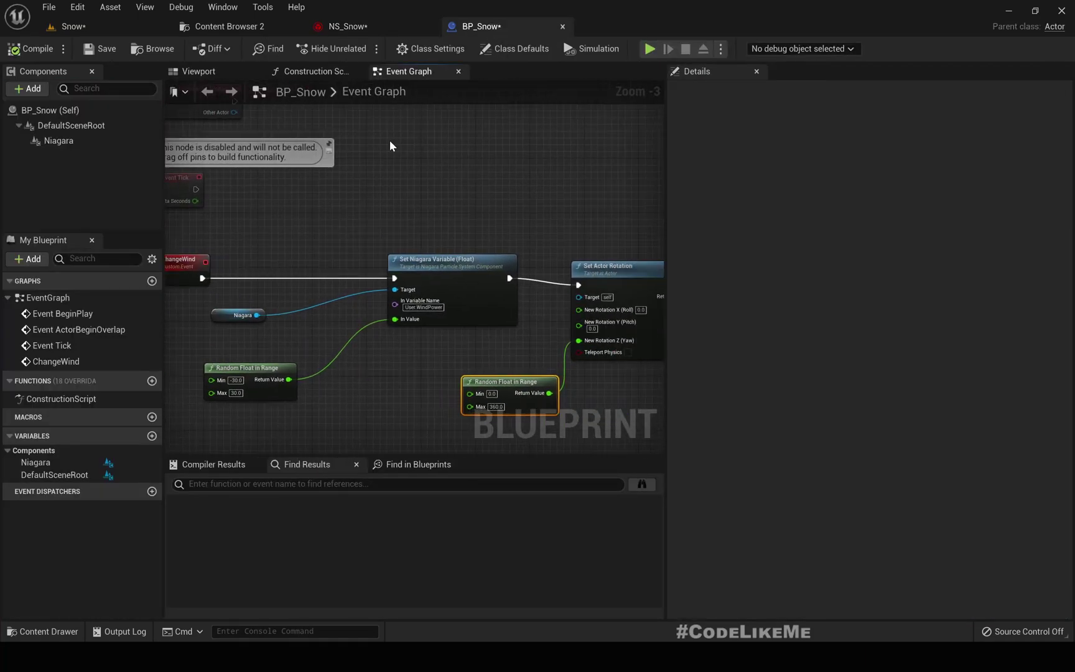
pyautogui.click(350, 31)
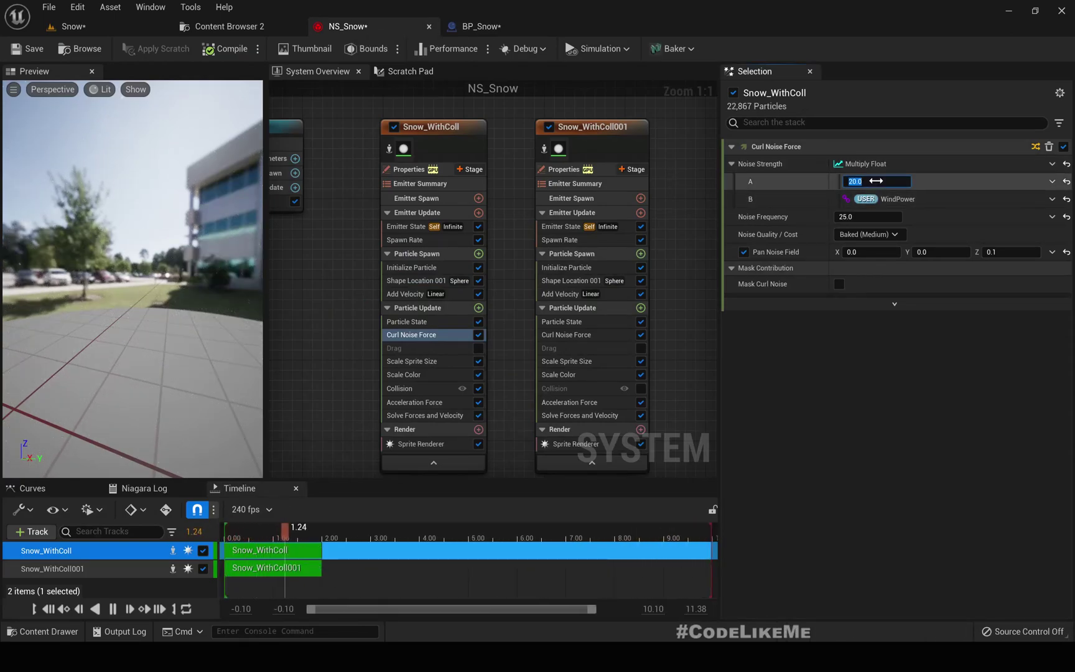
pyautogui.click(93, 26)
pyautogui.moveTo(512, 230)
pyautogui.mouseDown(button='right')
pyautogui.moveTo(461, 226)
pyautogui.moveTo(492, 226)
pyautogui.mouseUp(button='right')
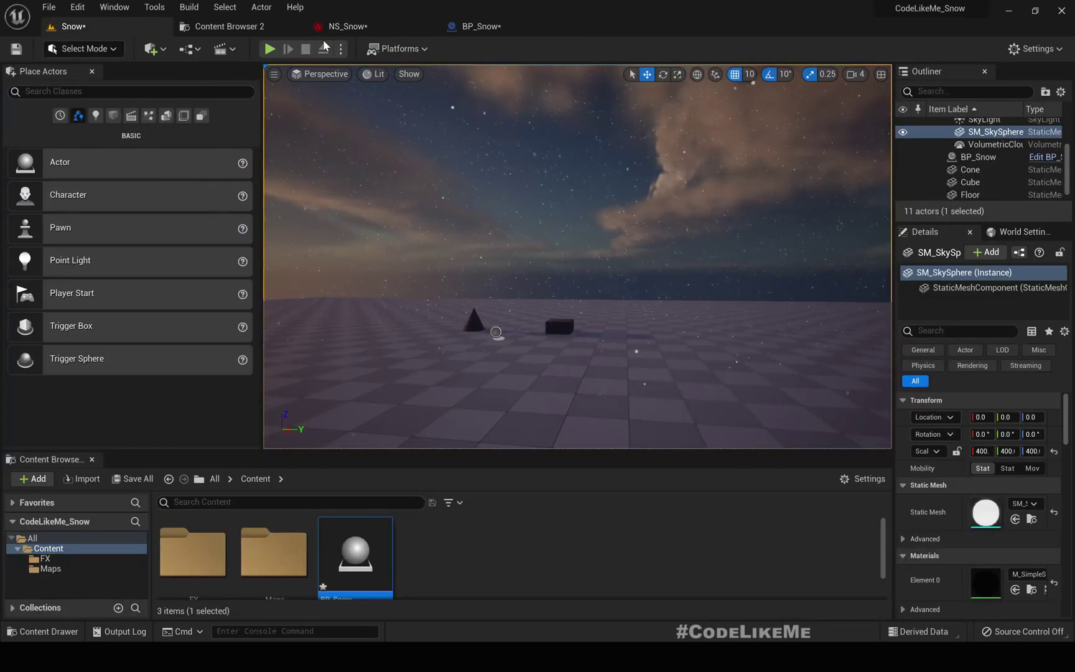
pyautogui.click(346, 26)
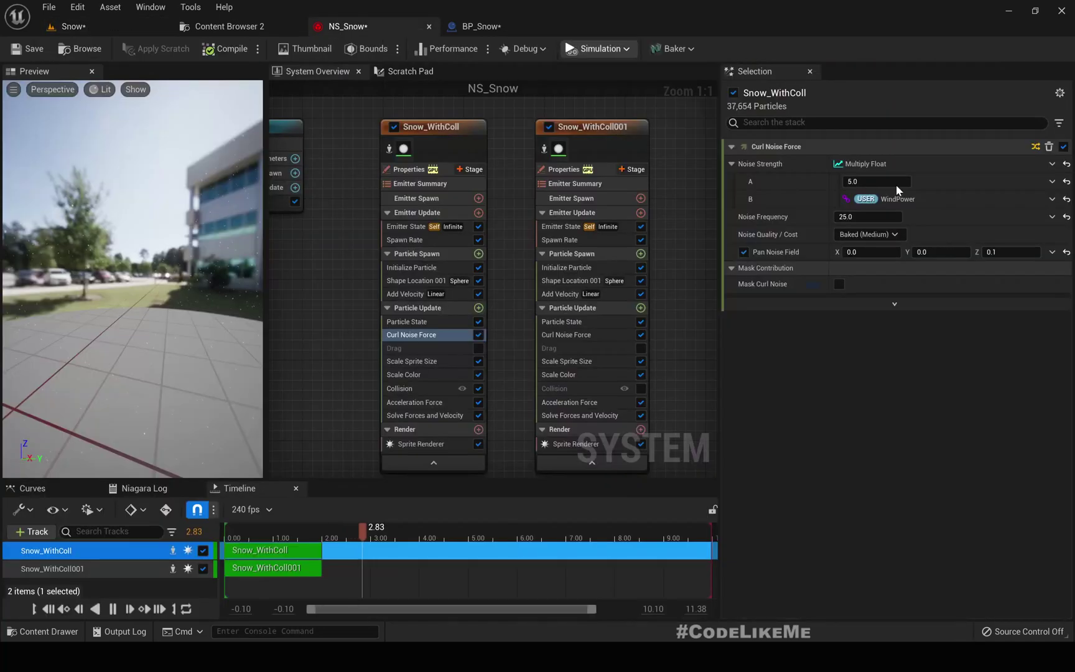
# Copy the Noise Strength input from Snow_WithColl's Curl Noise Force to the same module in Snow_WithColl001.
pyautogui.click(419, 335)
pyautogui.click(578, 335)
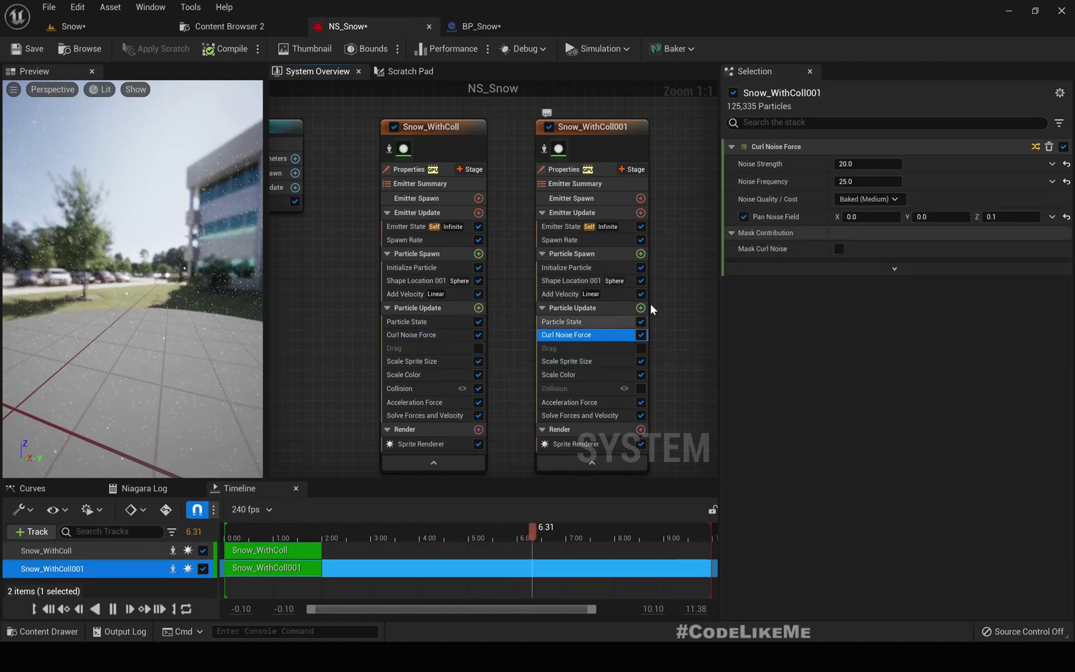
pyautogui.click(420, 335)
pyautogui.rightClick(785, 165)
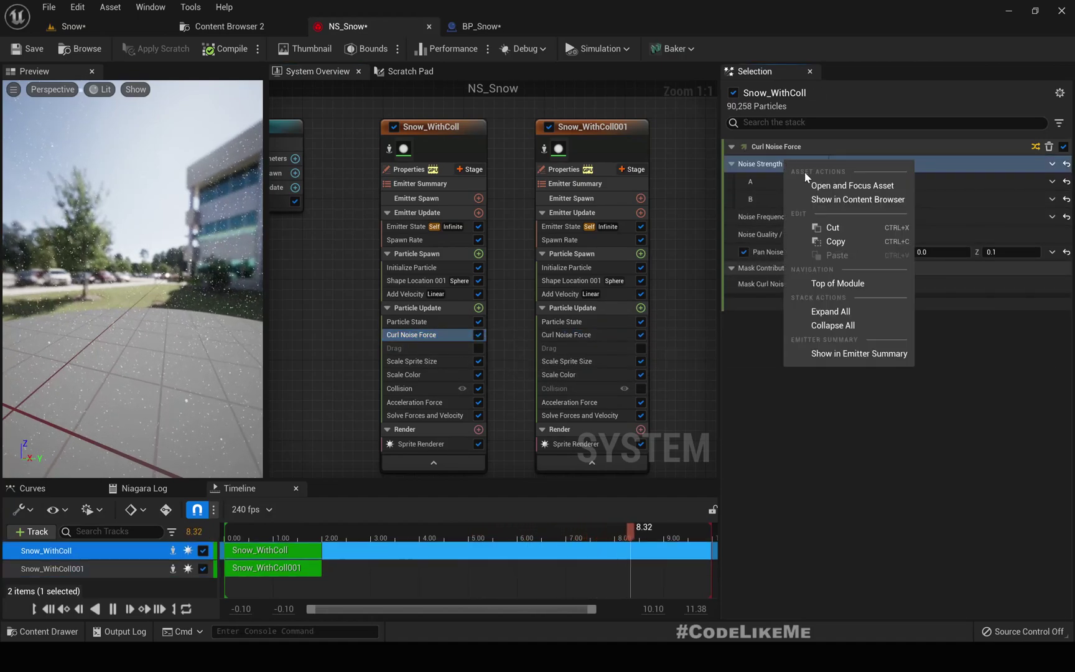
pyautogui.click(836, 242)
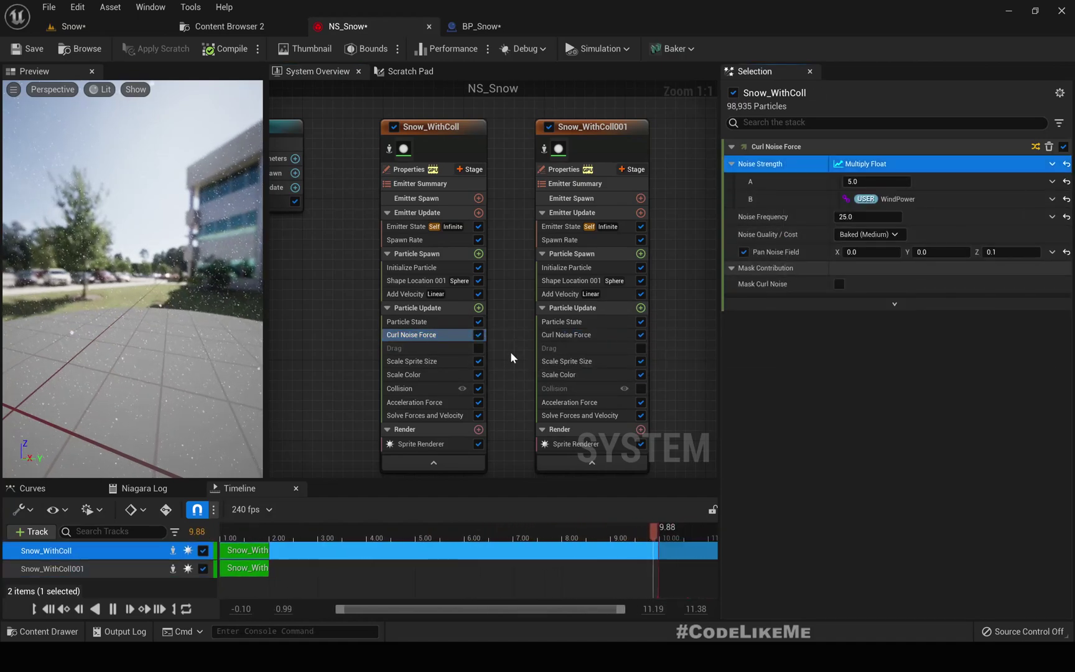
pyautogui.click(567, 336)
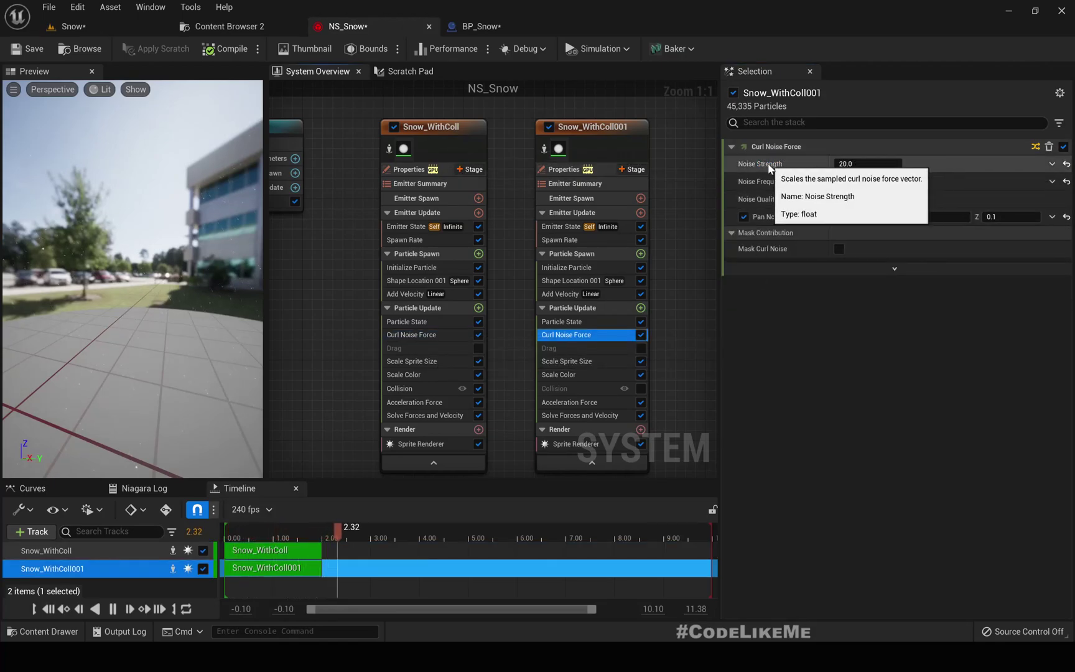
pyautogui.rightClick(770, 165)
pyautogui.click(841, 258)
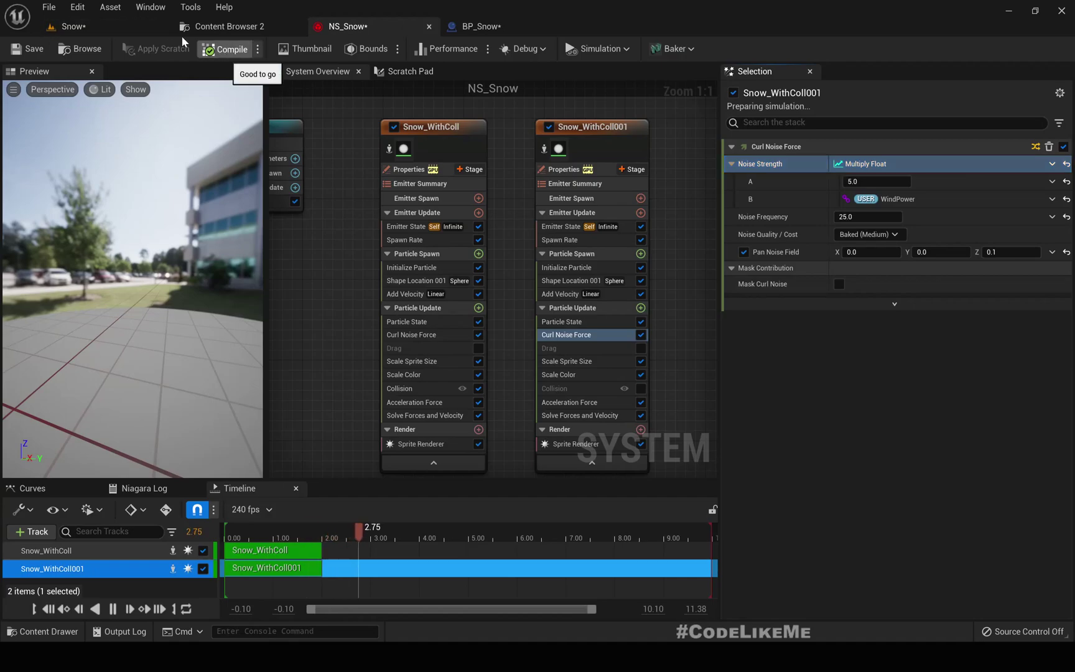
# Play the Snow level in fullscreen to examine how the snow moves with wind-driven curl noise.
pyautogui.click(115, 26)
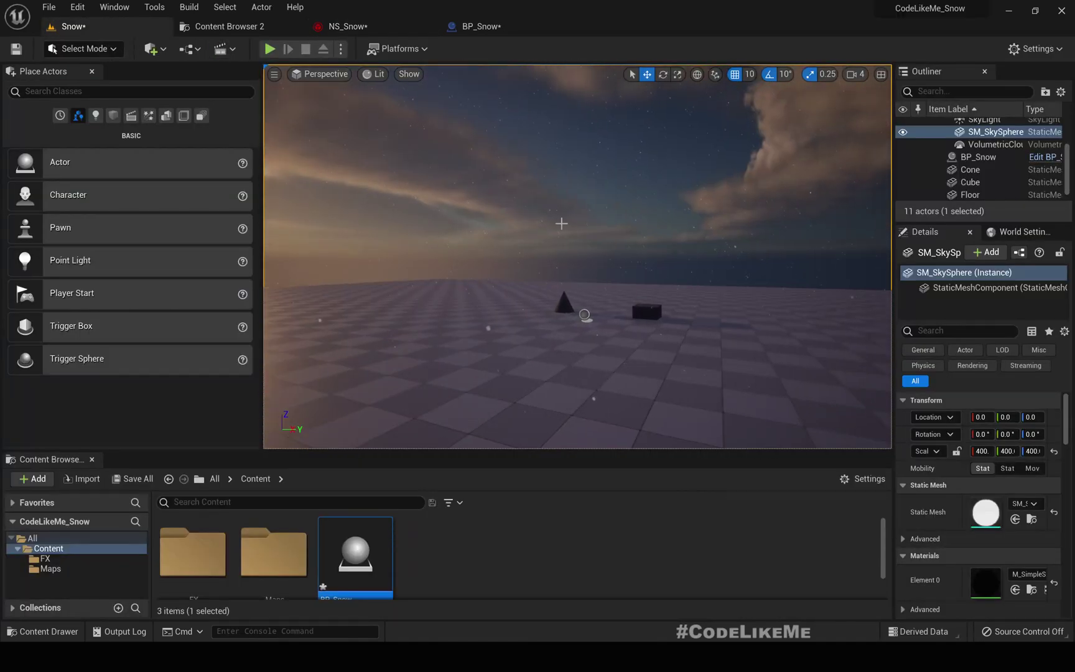
pyautogui.press('F11')
pyautogui.hotkey('alt', 'p')
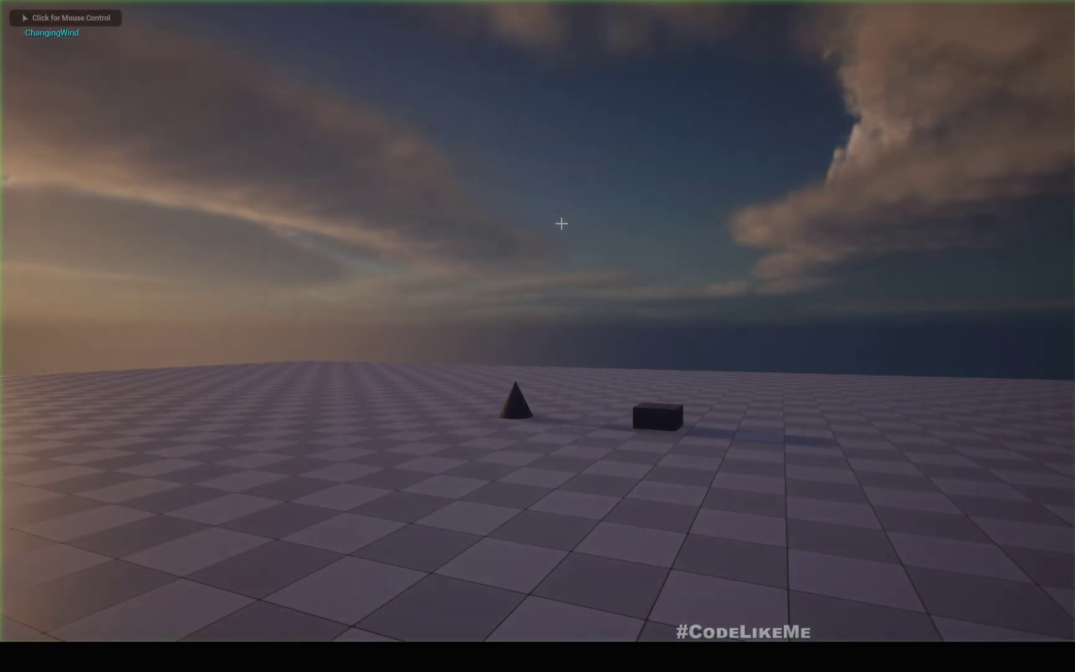
pyautogui.click(562, 223)
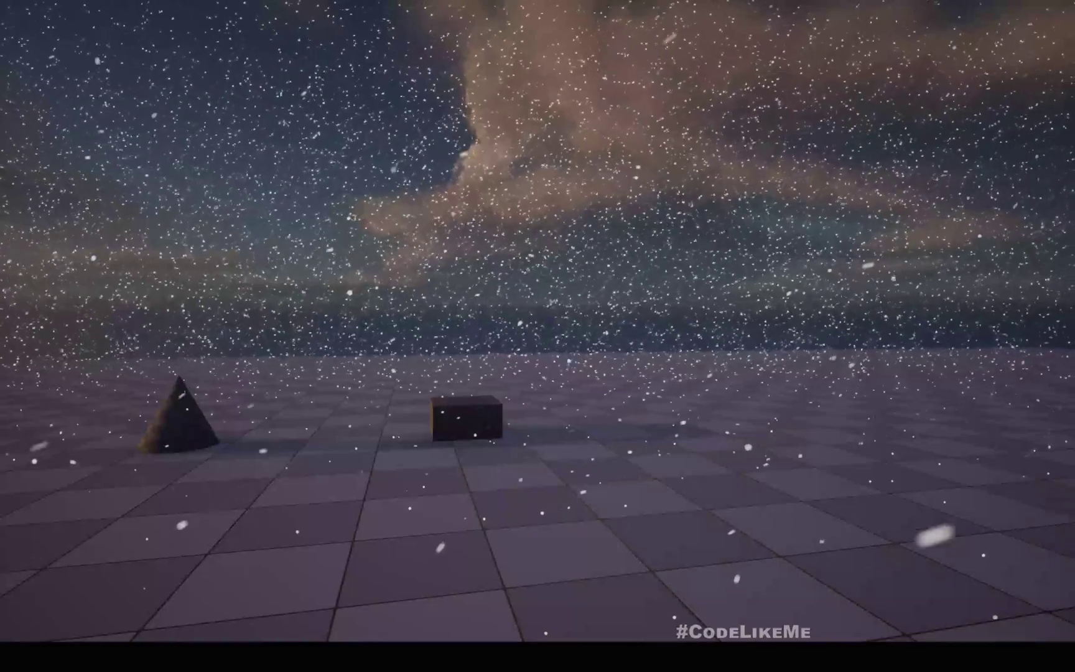
pyautogui.press('Escape')
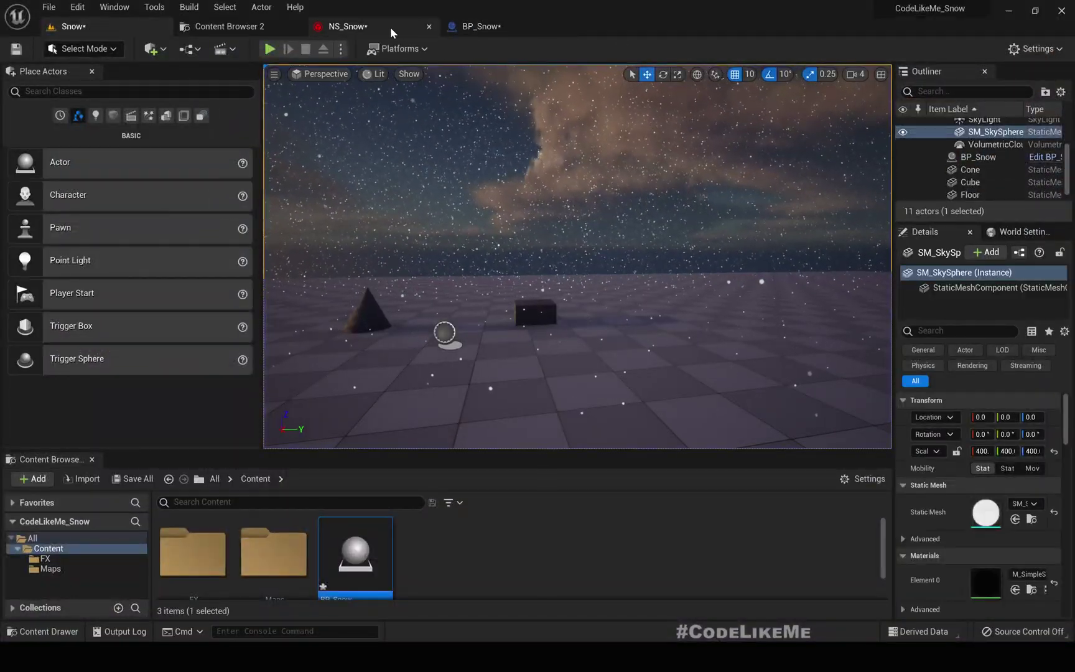
# Select the Curl Noise Force modules of both NS_Snow emitters together and open Snow_WithColl001's Noise Strength multiplier A for editing.
pyautogui.click(389, 26)
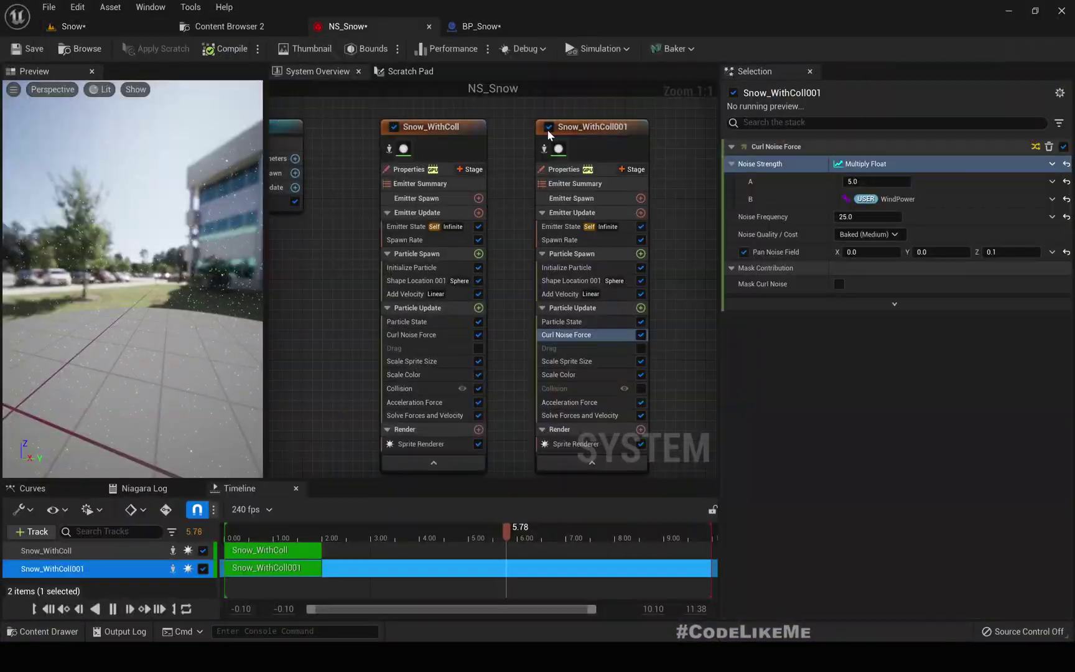
pyautogui.keyDown('ctrl'); pyautogui.click(435, 334); pyautogui.keyUp('ctrl')
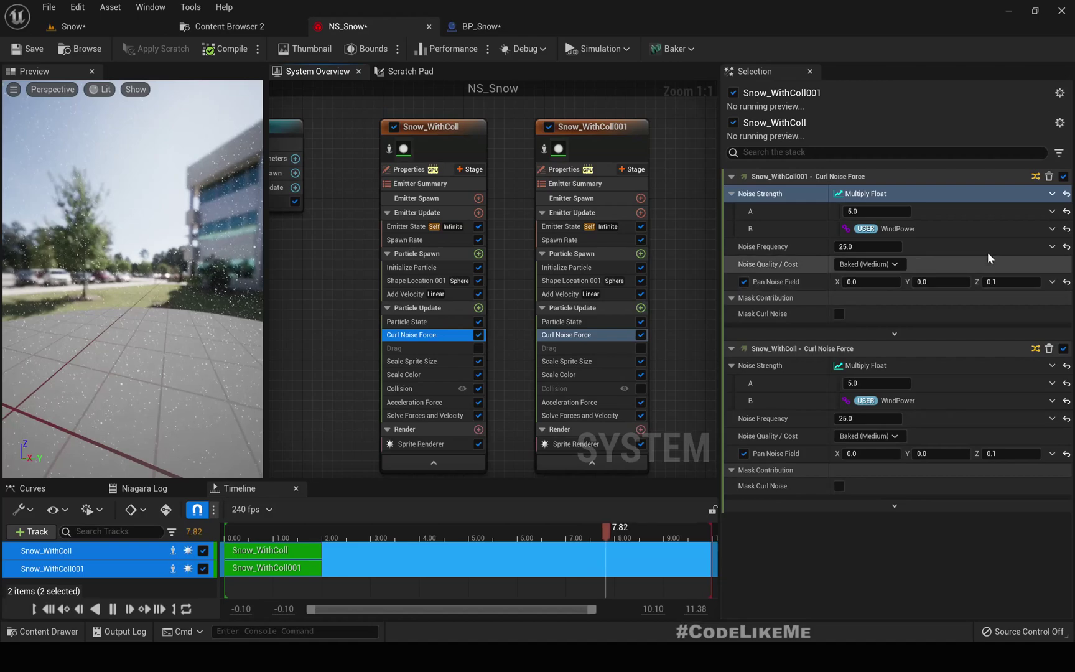
pyautogui.click(883, 211)
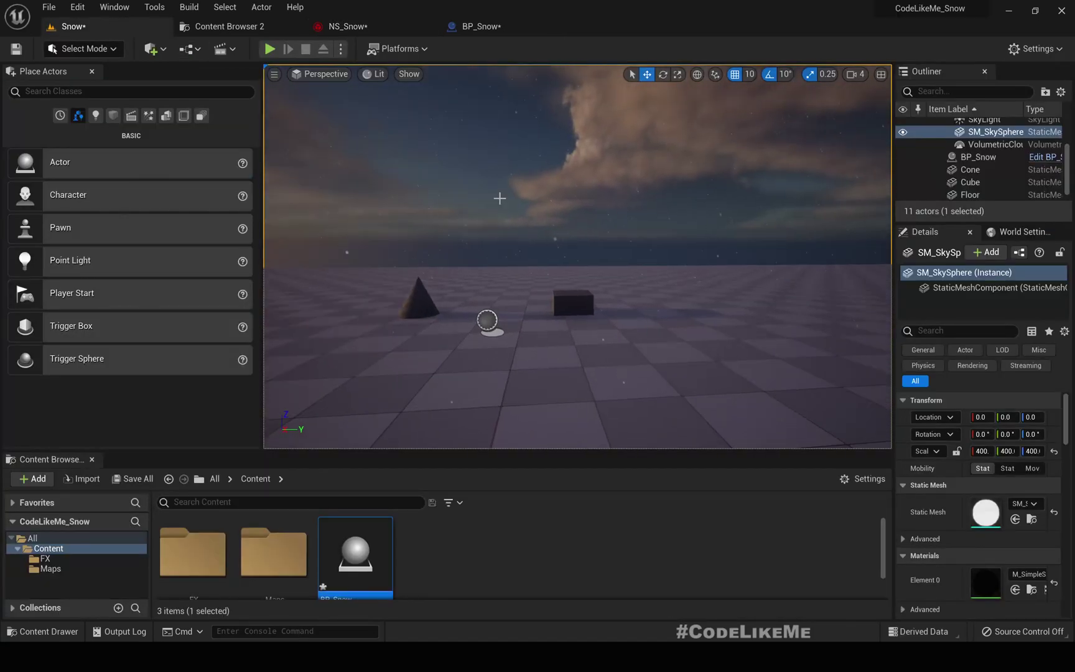
# Run the Snow level in fullscreen to observe the snowfall as the wind changes, and return to the editor viewport.
pyautogui.press('F11')
pyautogui.hotkey('alt', 'p')
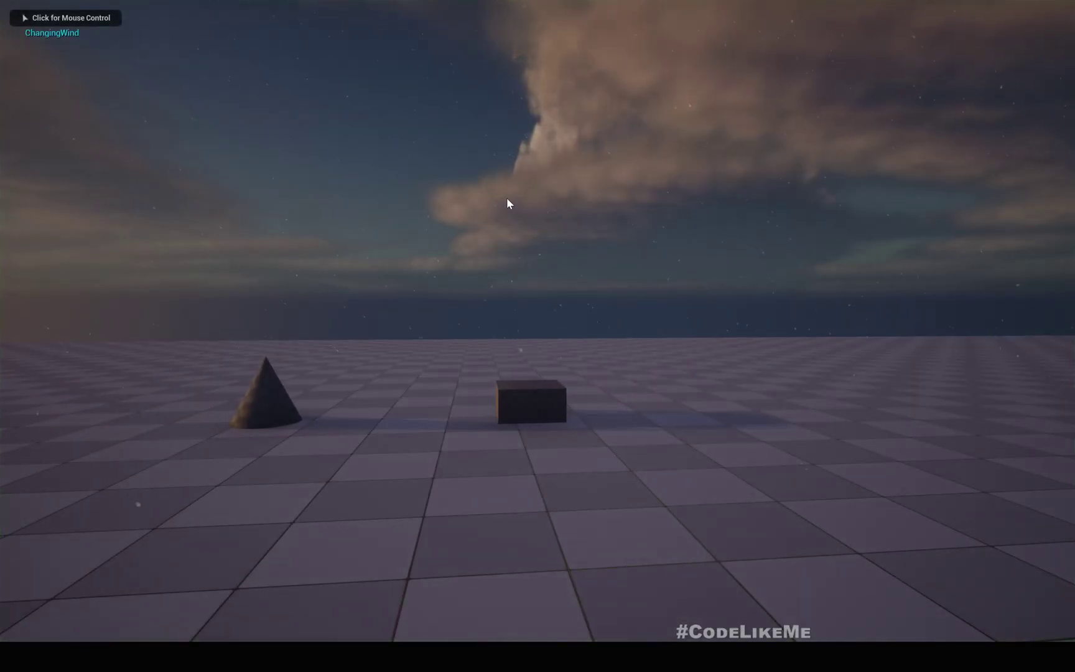
pyautogui.click(507, 199)
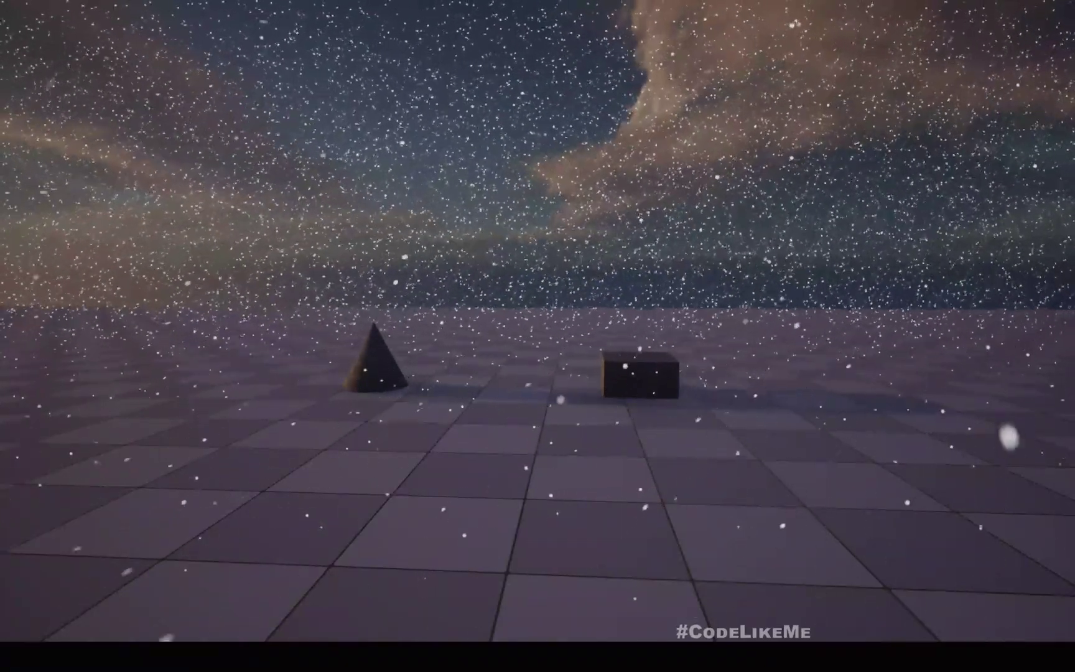
pyautogui.press('F11')
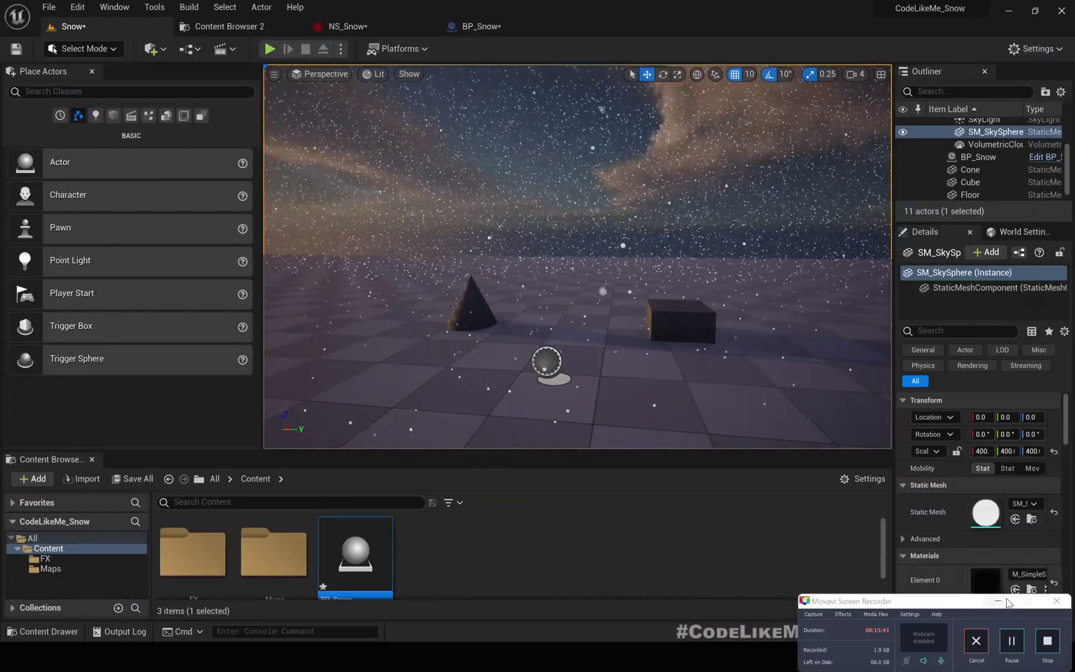
pyautogui.click(1000, 601)
pyautogui.moveTo(689, 435); pyautogui.dragTo(660, 441, button='right')
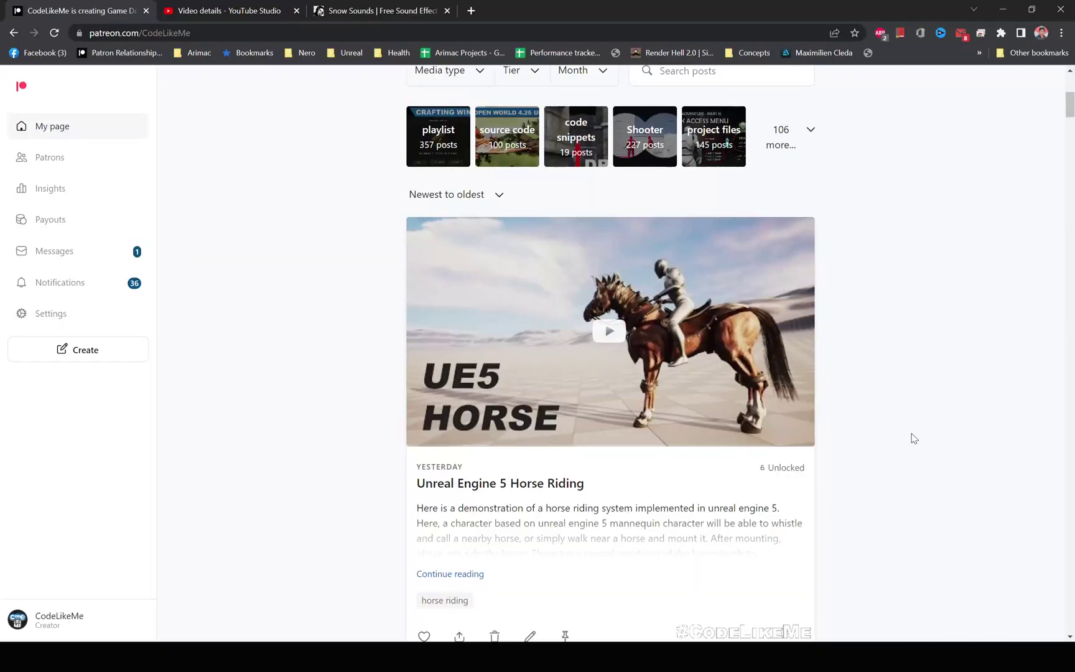
# Look through the CodeLikeMe Patreon posts in the browser, down to the Unreal Engine 5 rain tutorials and their attached project files.
pyautogui.scroll(-3, 897, 417)
pyautogui.scroll(-10, 887, 403)
pyautogui.scroll(-18, 891, 404)
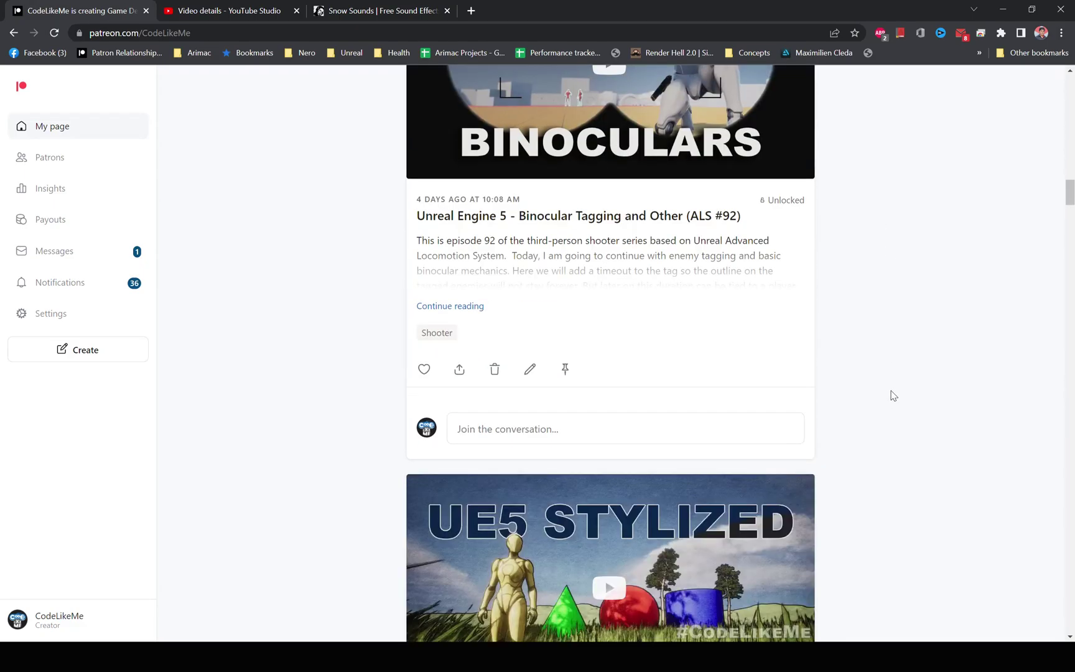
pyautogui.scroll(-9, 895, 406)
pyautogui.scroll(-15, 897, 402)
pyautogui.scroll(-20, 896, 402)
pyautogui.scroll(-2, 900, 403)
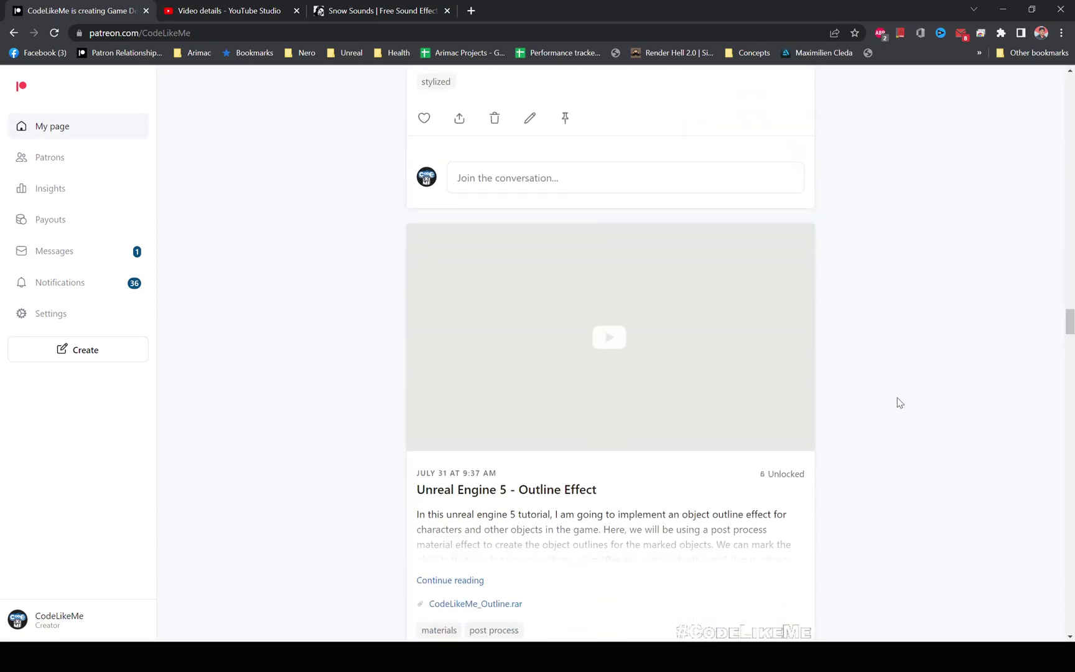
pyautogui.scroll(-14, 900, 402)
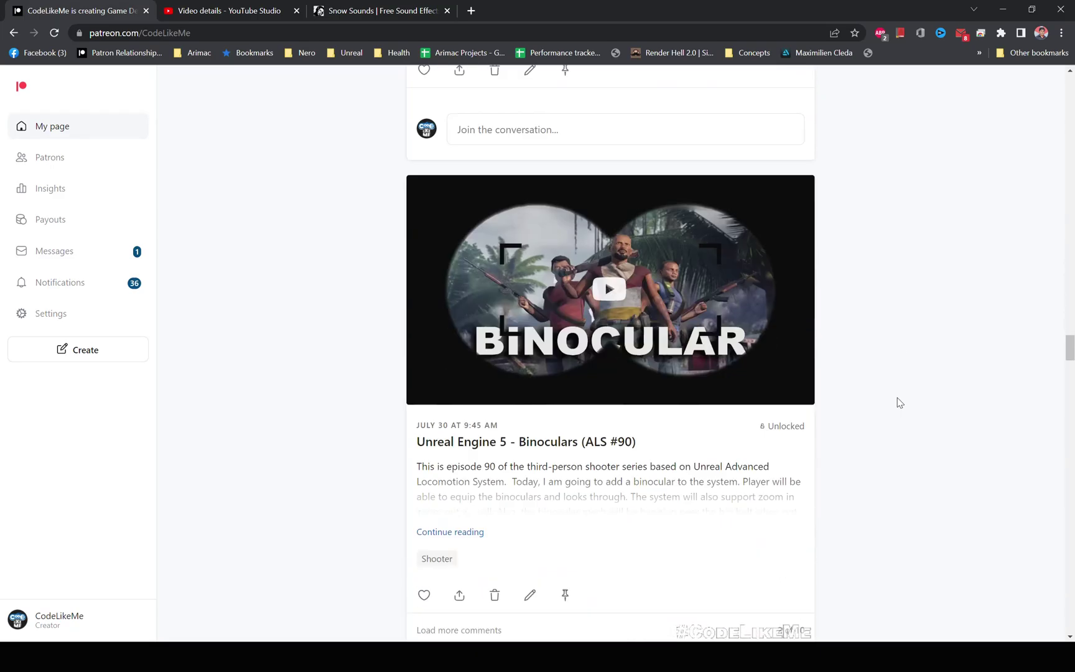
pyautogui.scroll(-18, 899, 403)
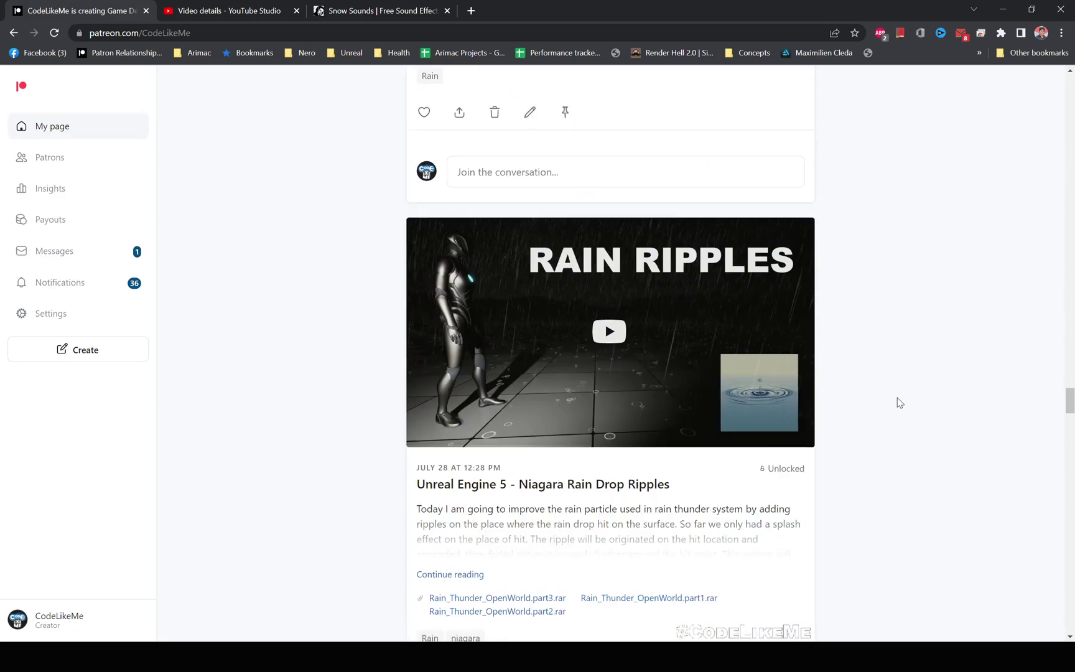
pyautogui.scroll(-9, 898, 398)
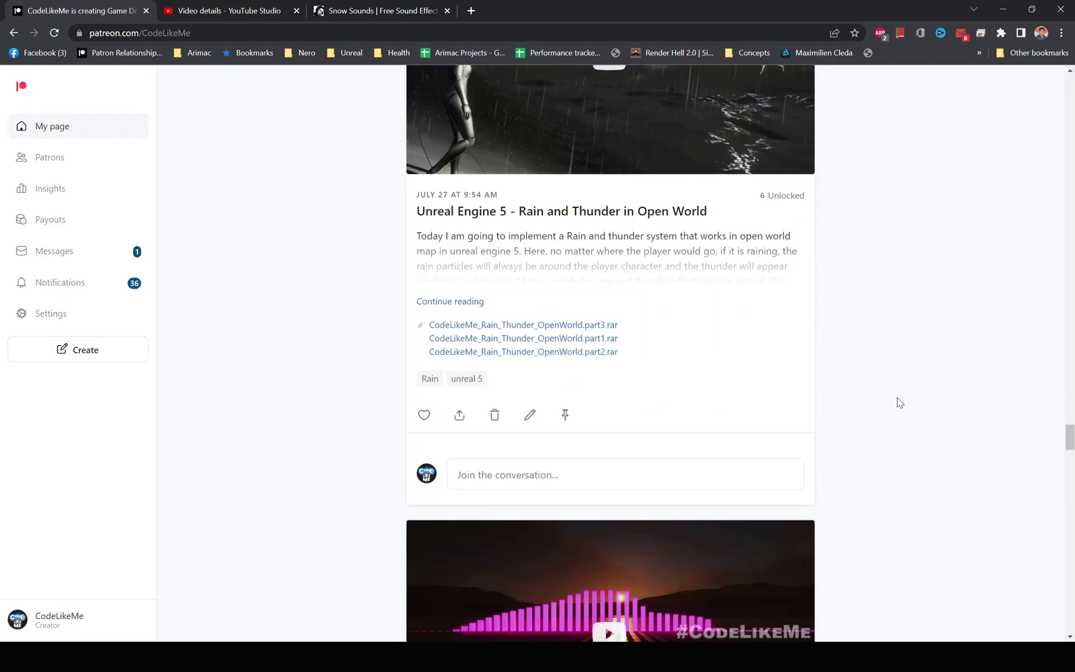